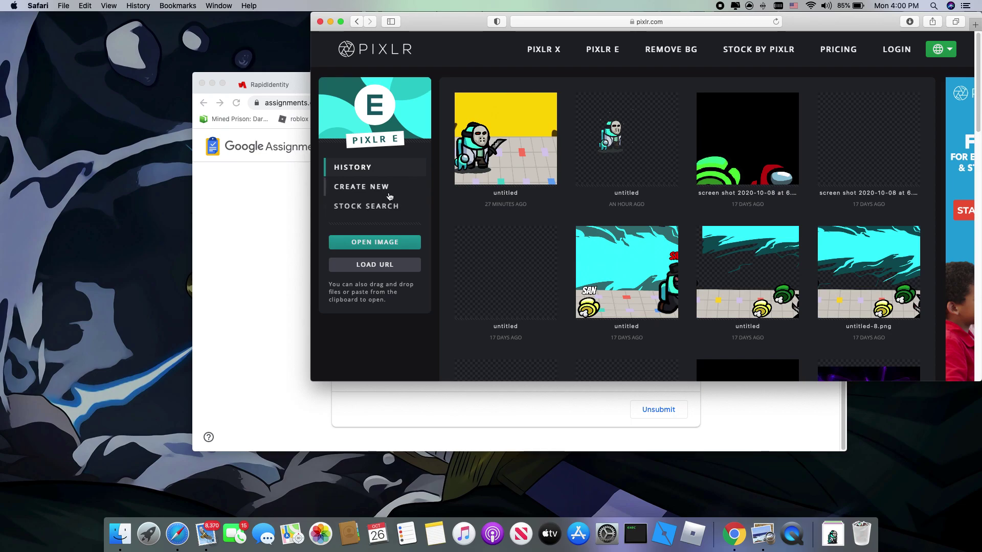
# Step: Create a new blank 1280 × 720 image in Pixlr E
pyautogui.click(391, 196)
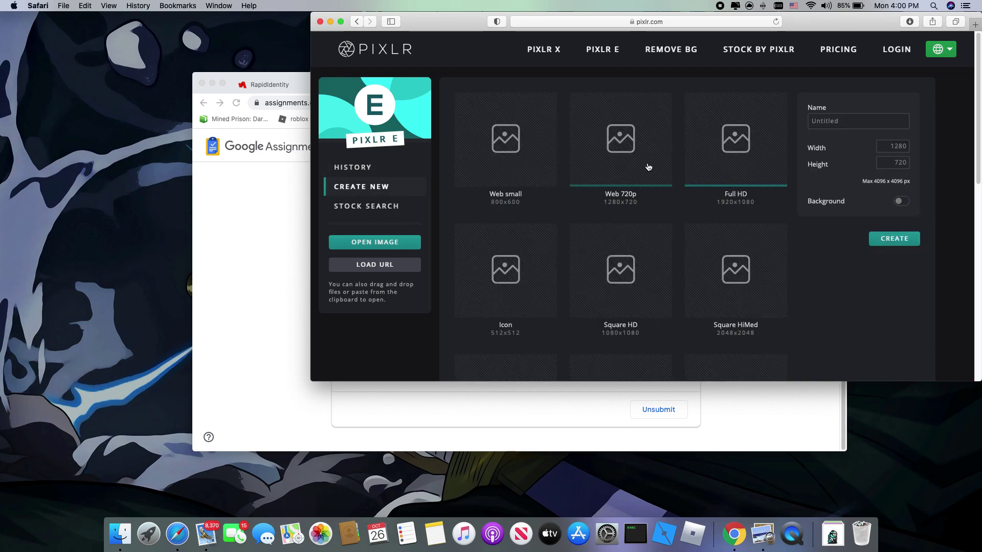
pyautogui.click(889, 240)
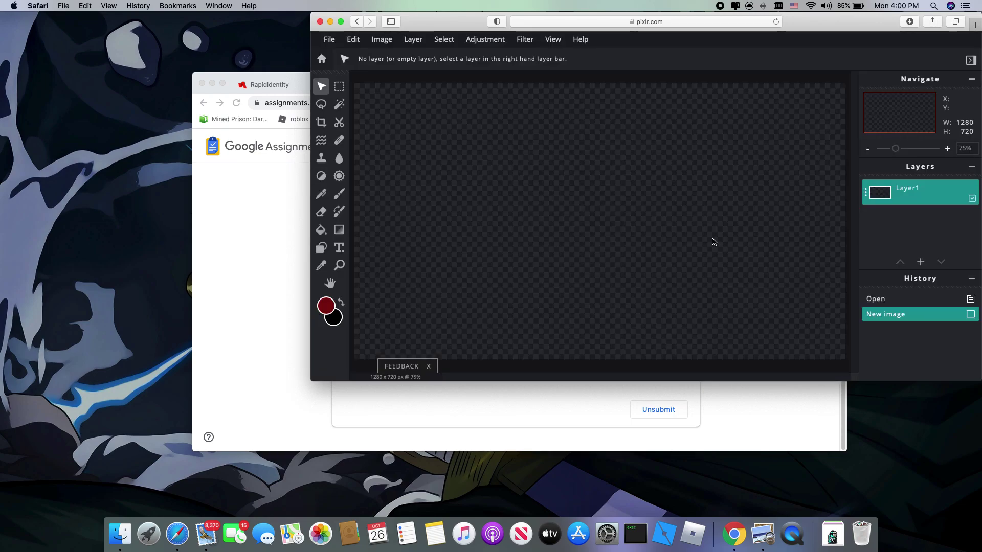
# Step: Switch to Chrome and search the web for "among us character maker"
pyautogui.click(65, 462)
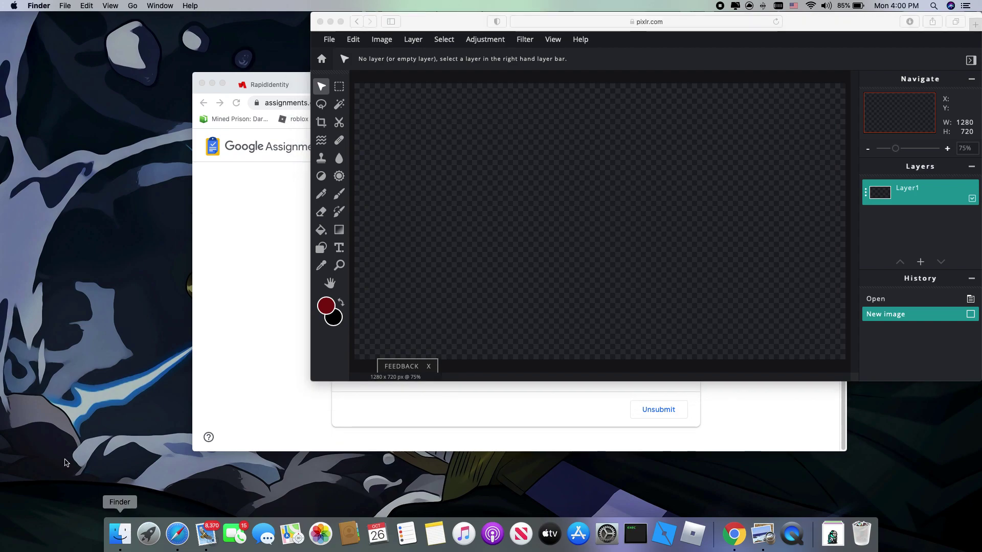
pyautogui.moveTo(479, 193); pyautogui.dragTo(0, 126)
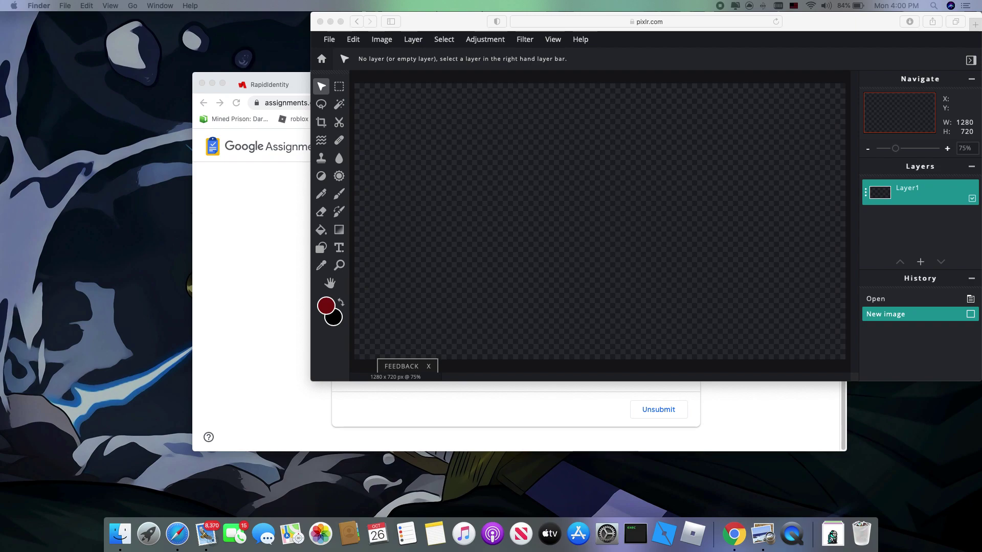
pyautogui.click(235, 299)
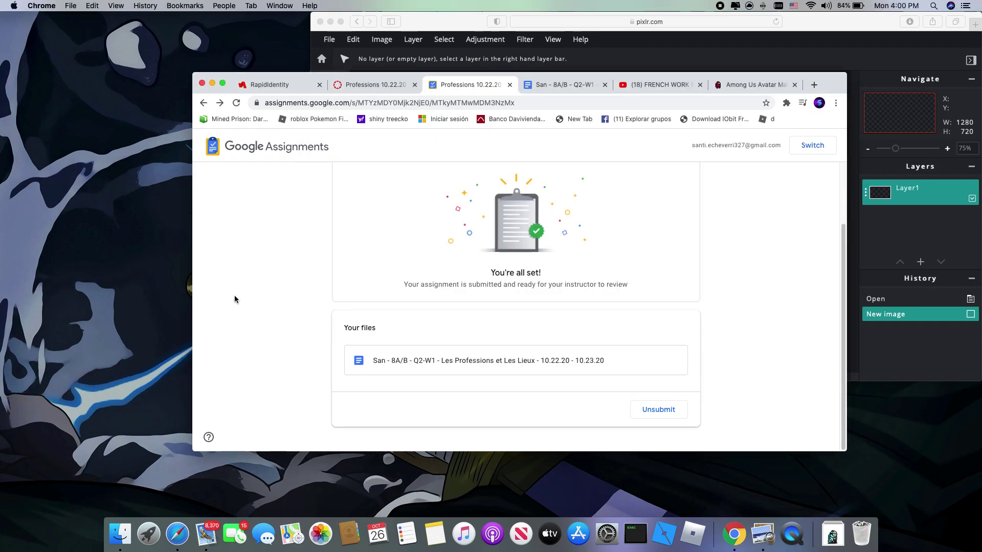
pyautogui.click(542, 85)
pyautogui.click(526, 102)
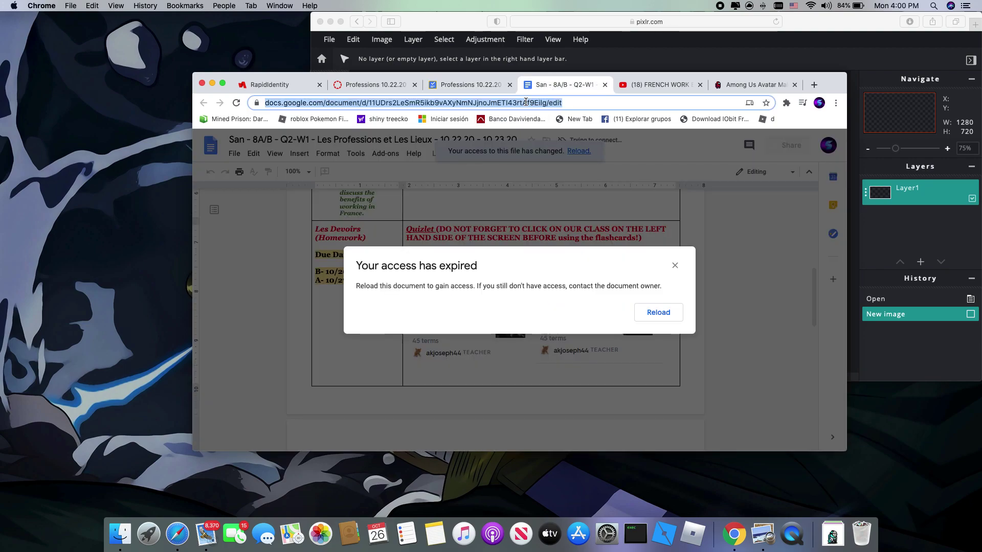
pyautogui.write('among us character maker')
pyautogui.press('Return')
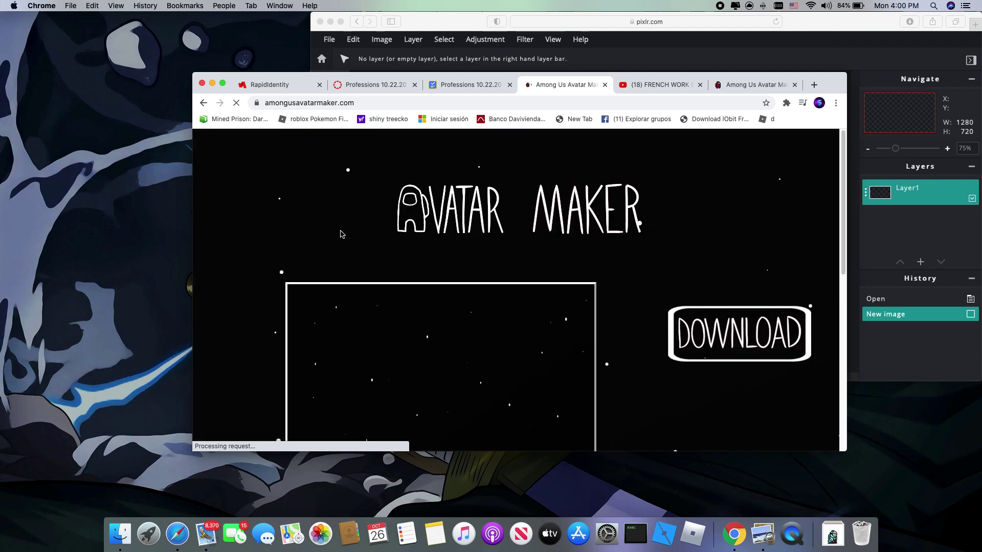
# Step: Return to the search results, open the among us sona maker on Picrew and leave it again
pyautogui.click(203, 104)
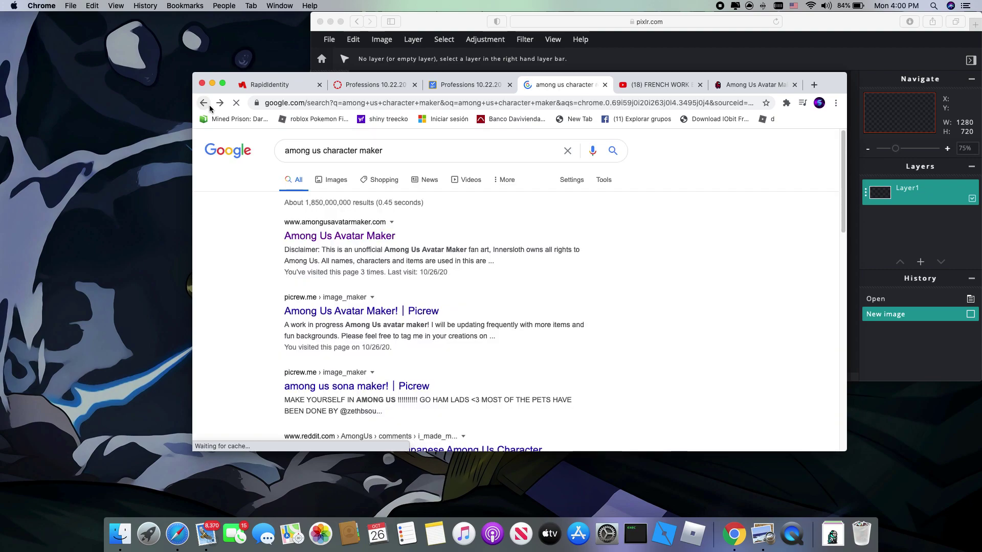
pyautogui.scroll(-3, 389, 358)
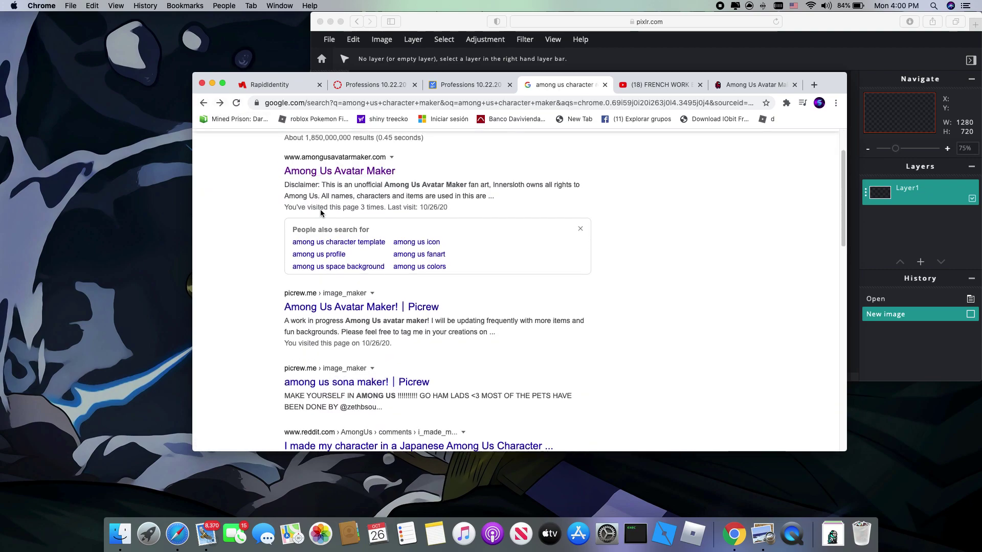
pyautogui.click(390, 374)
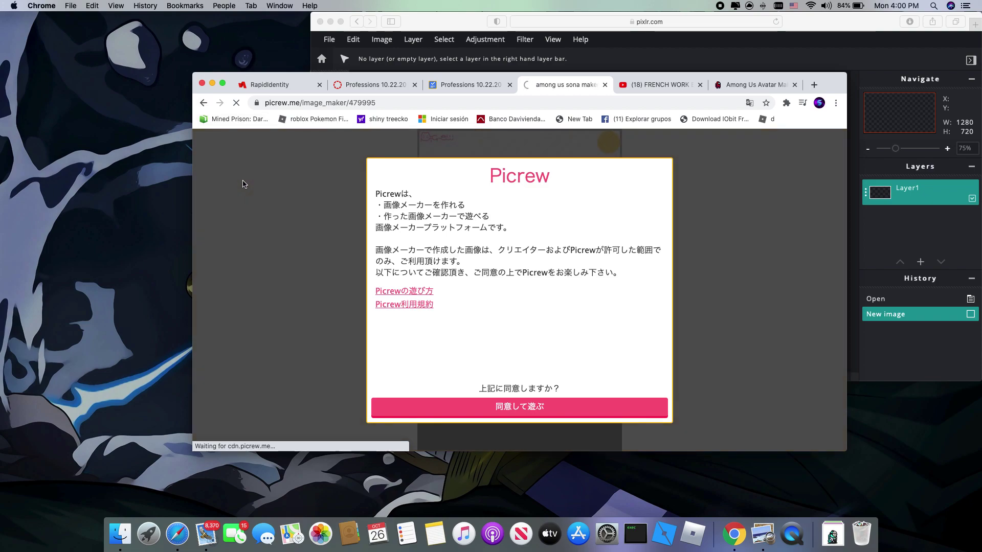
pyautogui.press('super+bracketleft')
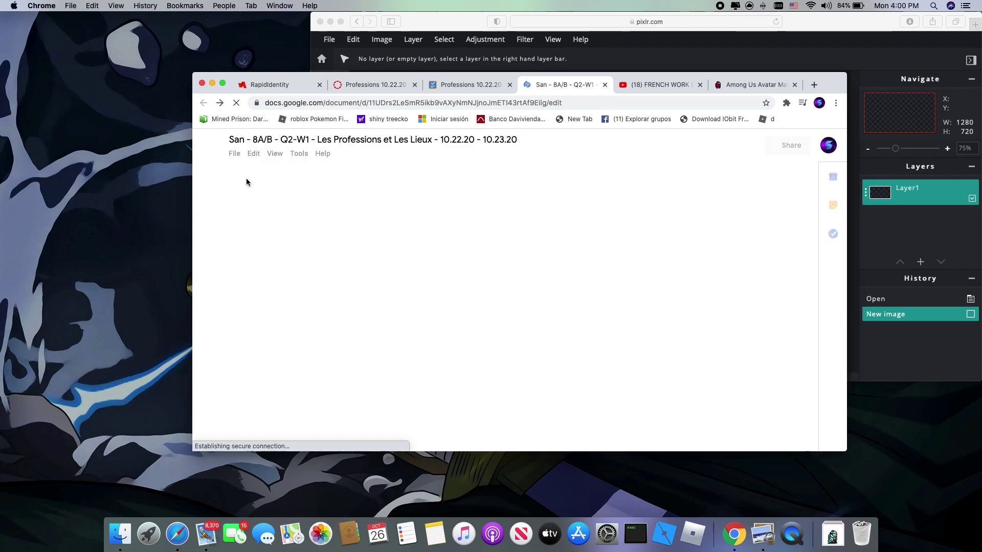
# Step: Search for "among us character maker" again and open the Among Us Avatar Maker site
pyautogui.click(296, 102)
pyautogui.write('among')
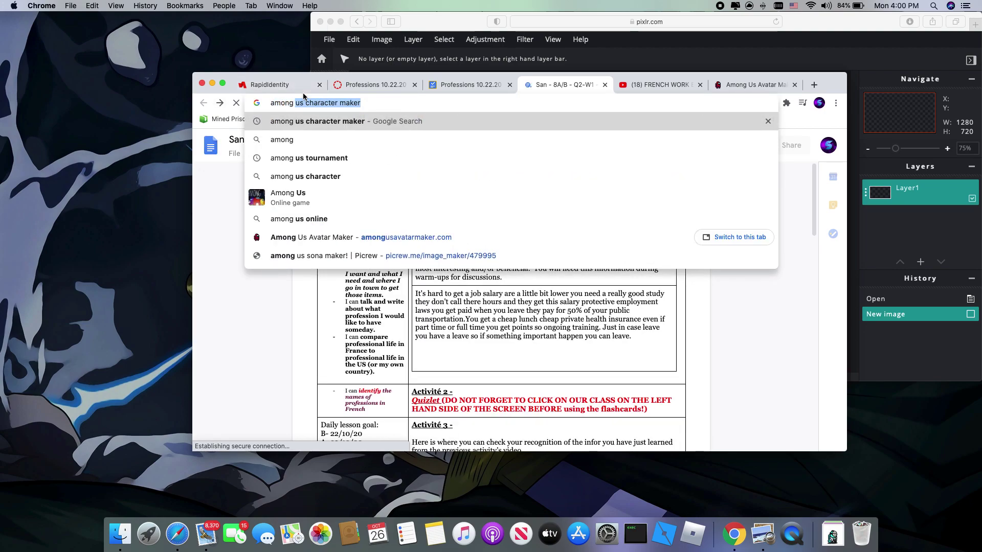
pyautogui.press('Return')
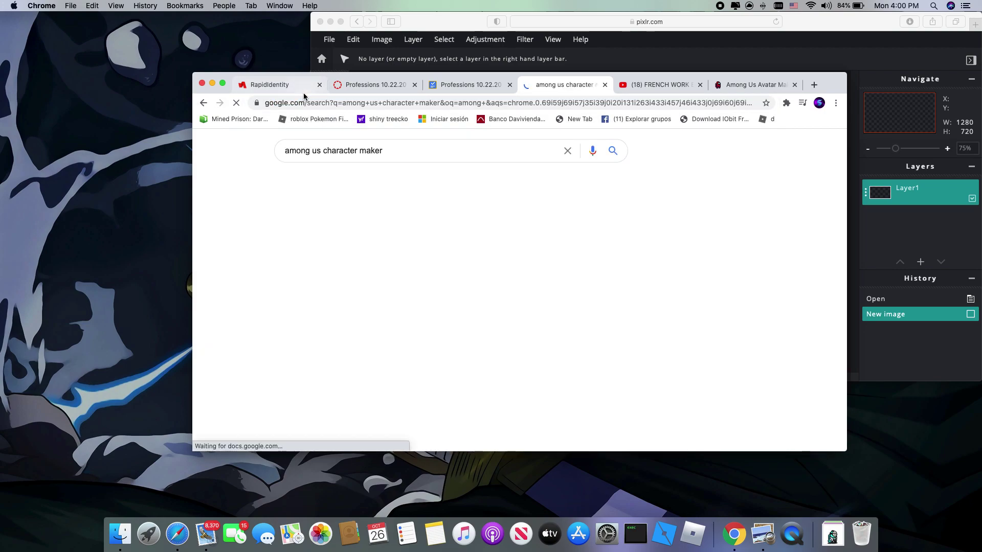
pyautogui.click(353, 234)
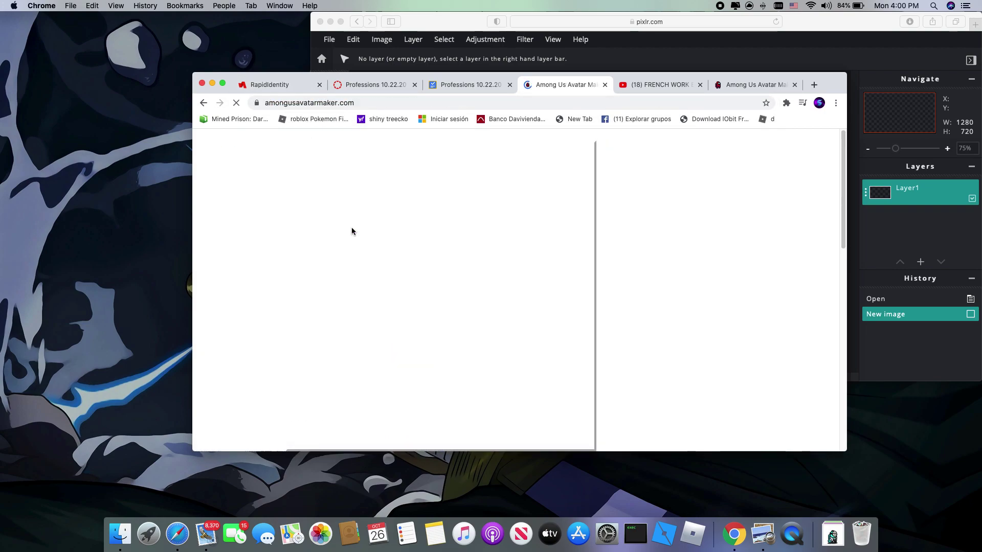
# Step: Give the avatar the black crewmate body, trying the cyan one in between
pyautogui.scroll(-5, 346, 287)
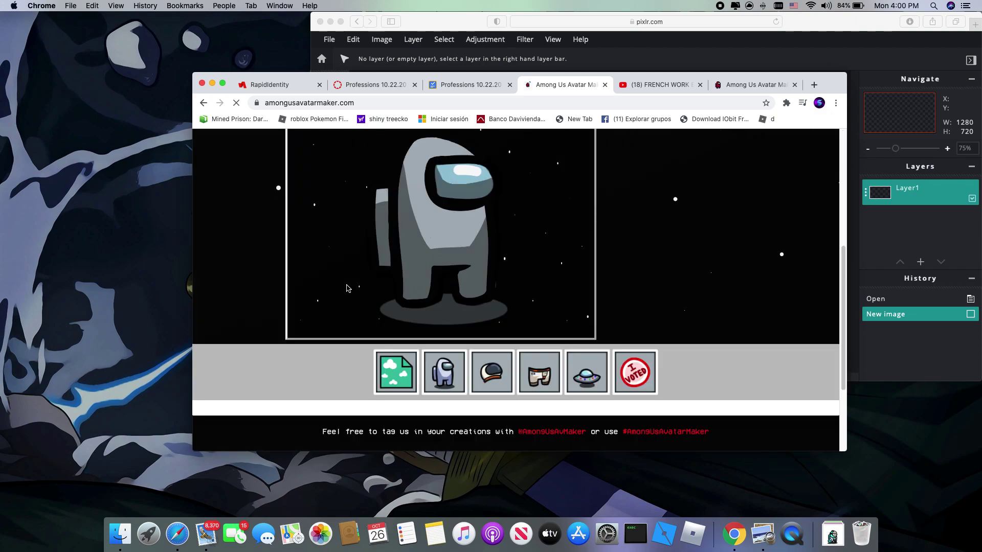
pyautogui.scroll(-4, 462, 387)
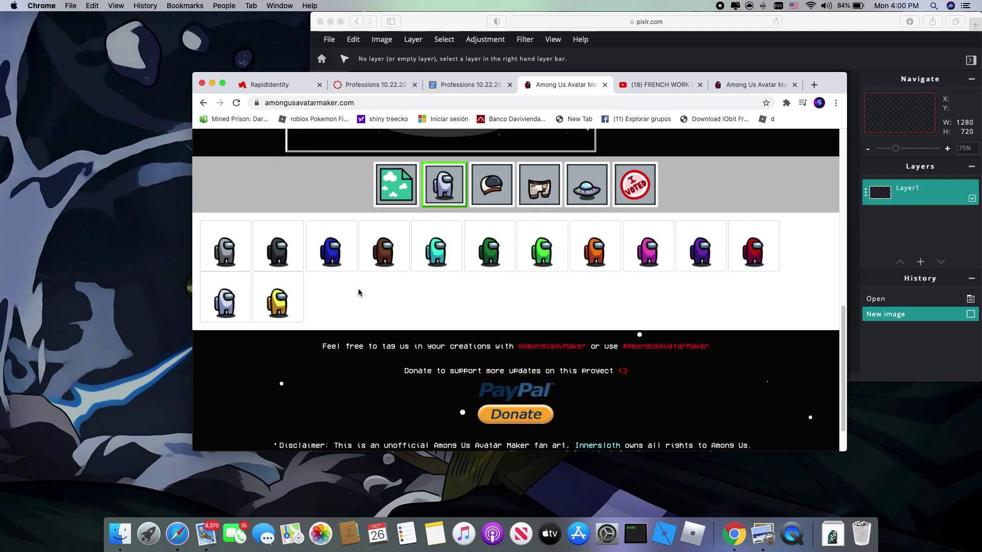
pyautogui.scroll(1, 373, 285)
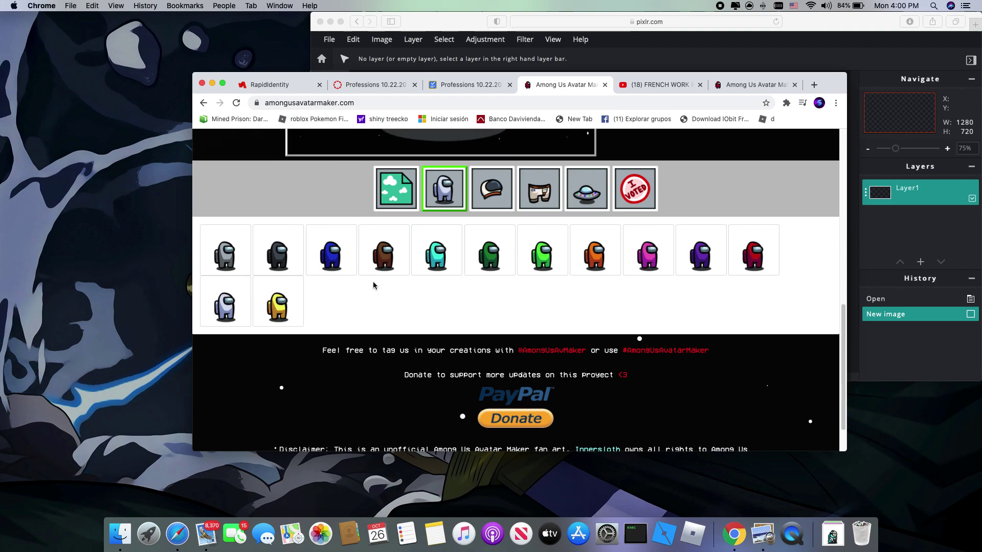
pyautogui.click(265, 250)
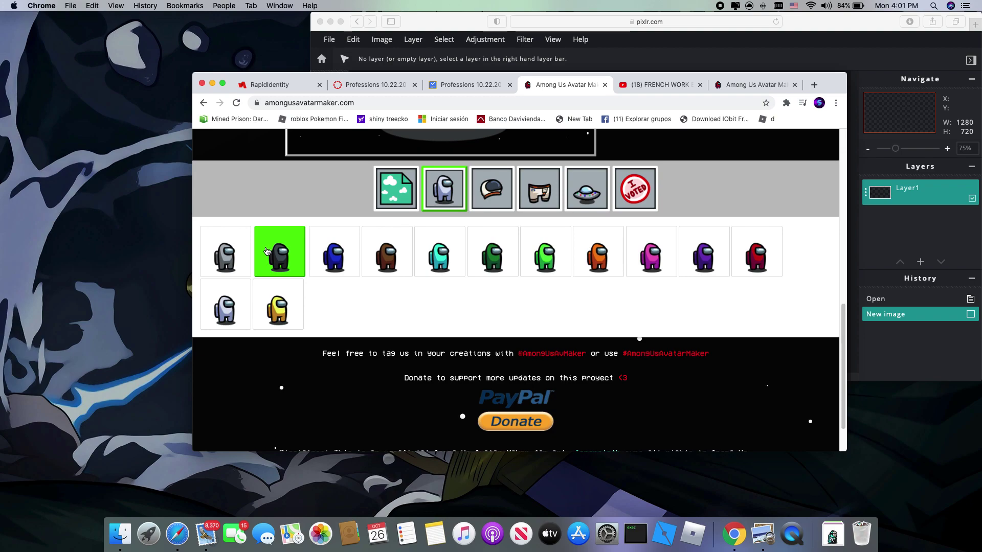
pyautogui.click(450, 265)
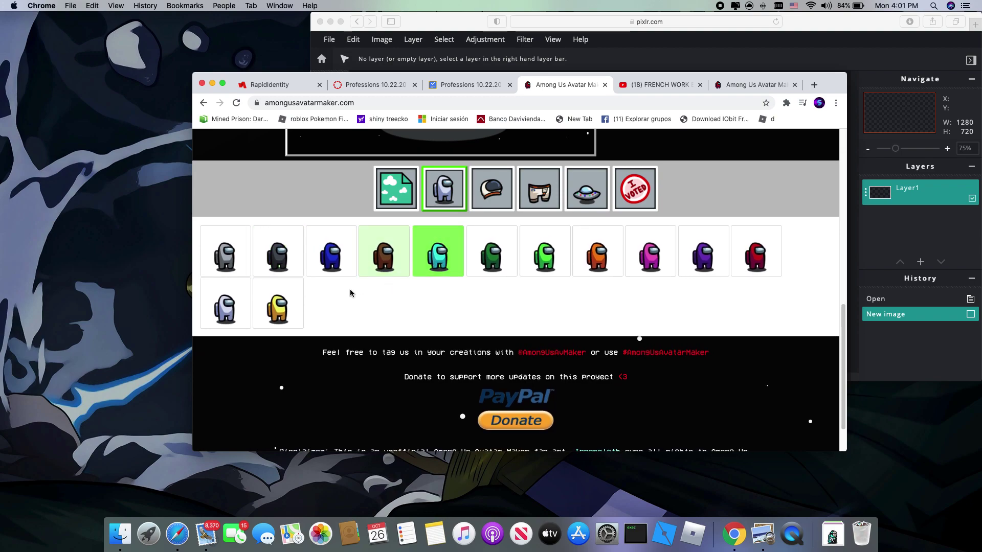
pyautogui.click(282, 258)
pyautogui.scroll(5, 311, 278)
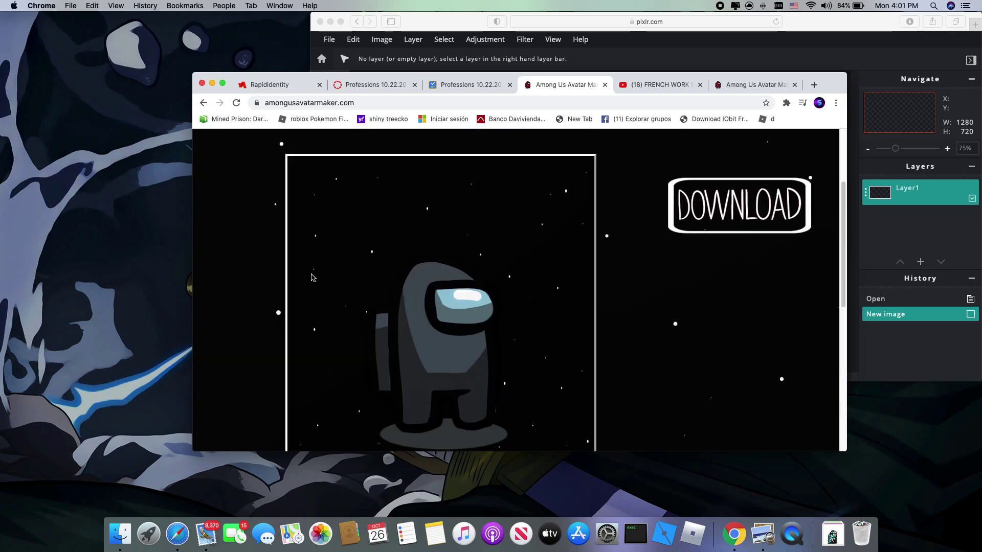
# Step: Put the dark wide-brimmed hat on the avatar
pyautogui.scroll(-3, 311, 278)
pyautogui.click(474, 293)
pyautogui.scroll(-2, 475, 294)
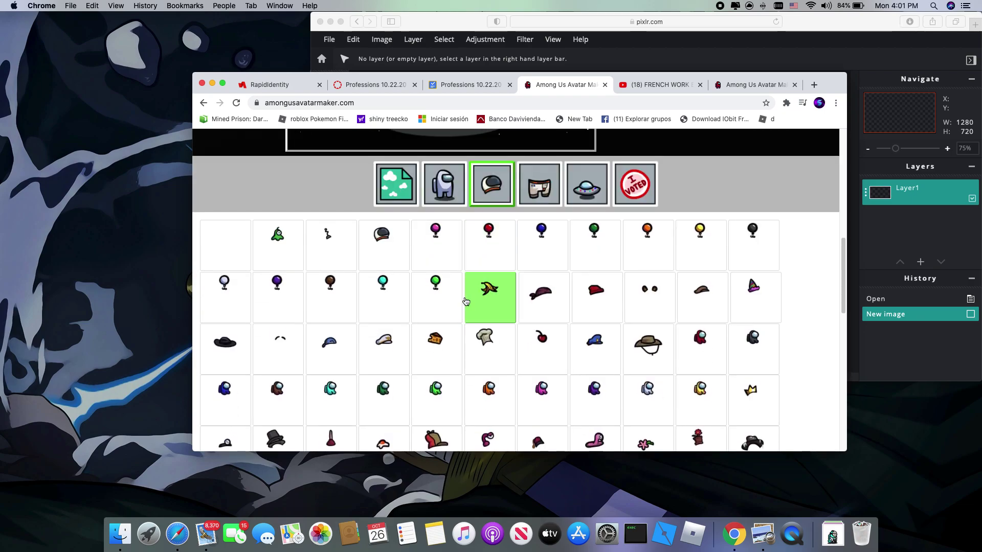
pyautogui.click(228, 344)
pyautogui.scroll(6, 246, 357)
# Step: Dress the avatar in the black suit with the red tie
pyautogui.scroll(-5, 246, 357)
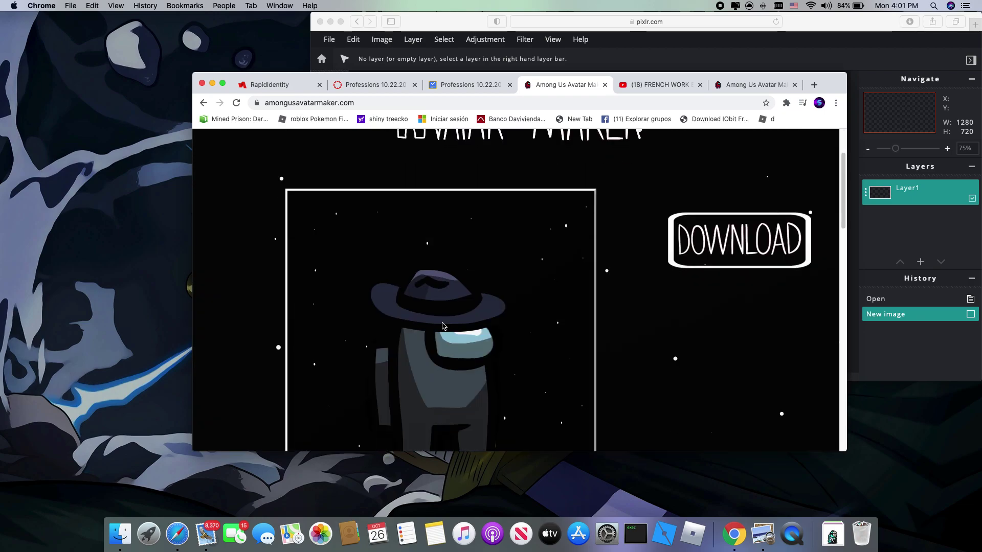
pyautogui.click(540, 382)
pyautogui.scroll(-1, 543, 321)
pyautogui.scroll(1, 543, 321)
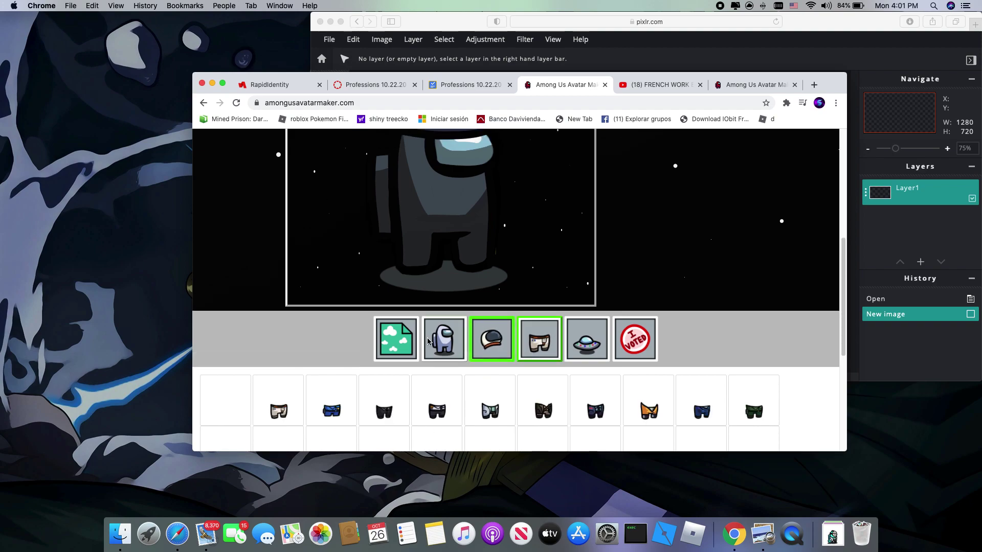
pyautogui.click(390, 377)
pyautogui.scroll(6, 390, 377)
pyautogui.scroll(-6, 390, 377)
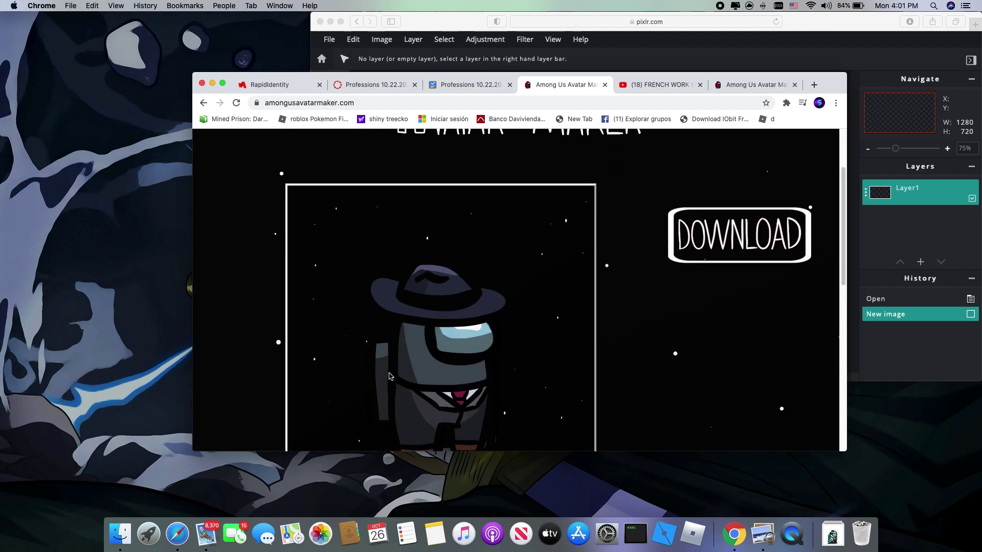
# Step: Try the dark second-row outfit and the brown jacket with the diagonal strap on the avatar
pyautogui.click(421, 325)
pyautogui.click(268, 348)
pyautogui.scroll(4, 265, 348)
pyautogui.scroll(-5, 265, 348)
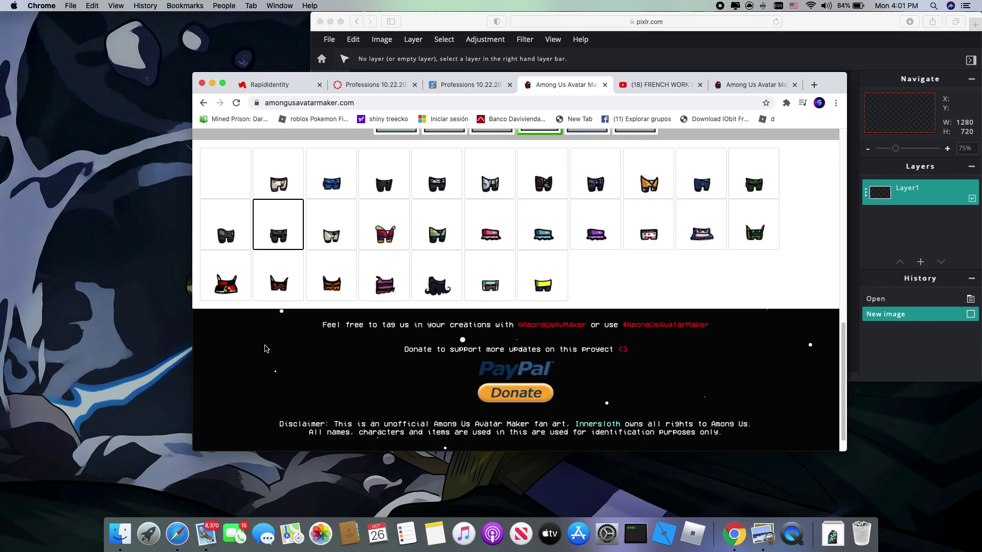
pyautogui.click(539, 197)
pyautogui.scroll(3, 534, 255)
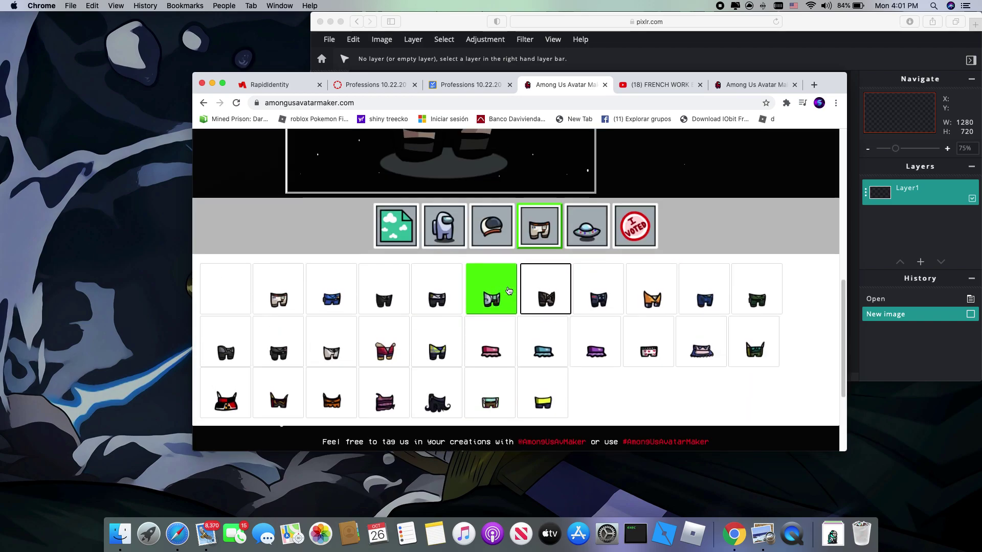
# Step: Try the yellow vest outfit on the avatar, then go back to the brown jacket outfit
pyautogui.scroll(-2, 528, 309)
pyautogui.click(532, 328)
pyautogui.scroll(4, 532, 307)
pyautogui.scroll(-4, 542, 286)
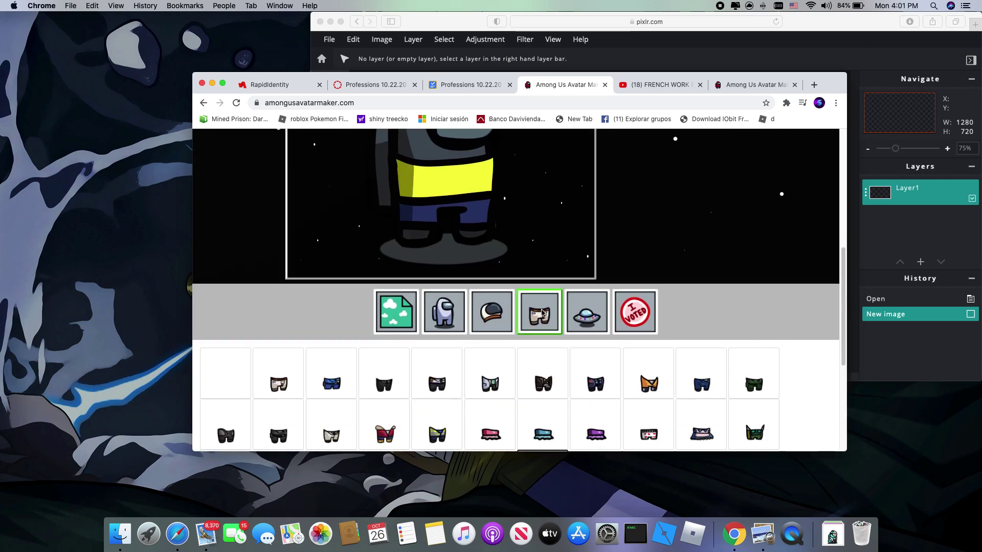
pyautogui.click(546, 246)
pyautogui.scroll(4, 542, 256)
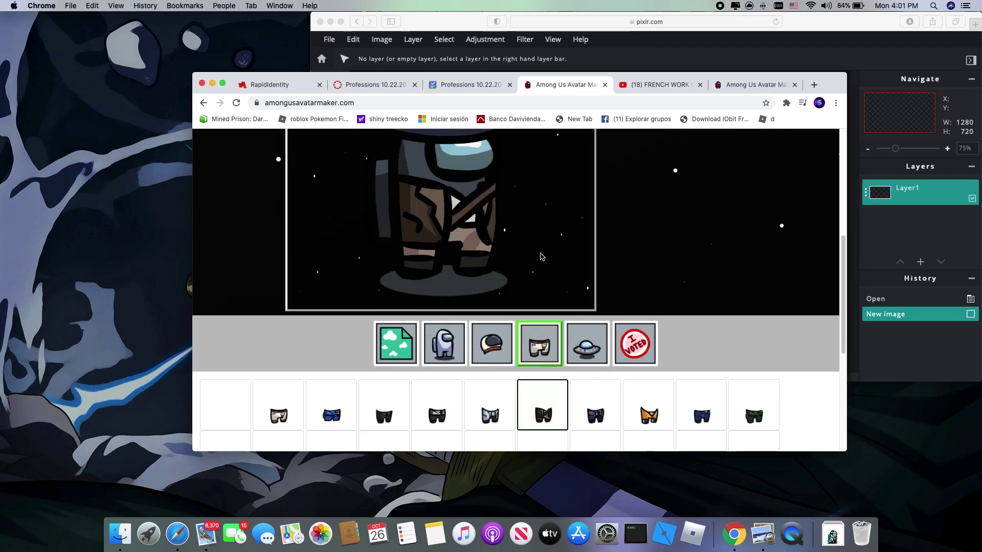
# Step: Try the white coat and the white-shirted captain outfit, then put the black suit with the red tie back on
pyautogui.scroll(-2, 501, 313)
pyautogui.click(500, 313)
pyautogui.click(432, 307)
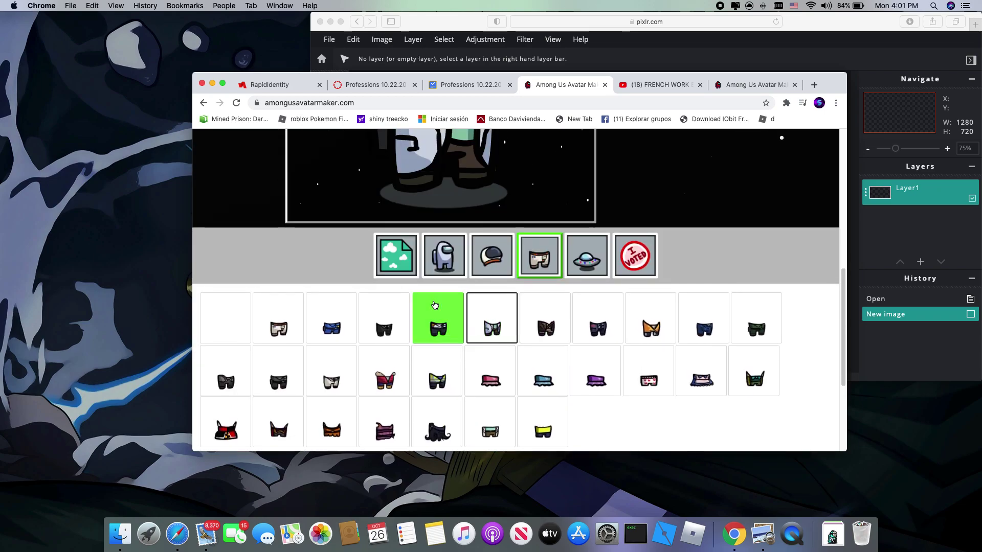
pyautogui.scroll(-3, 432, 307)
pyautogui.scroll(5, 430, 307)
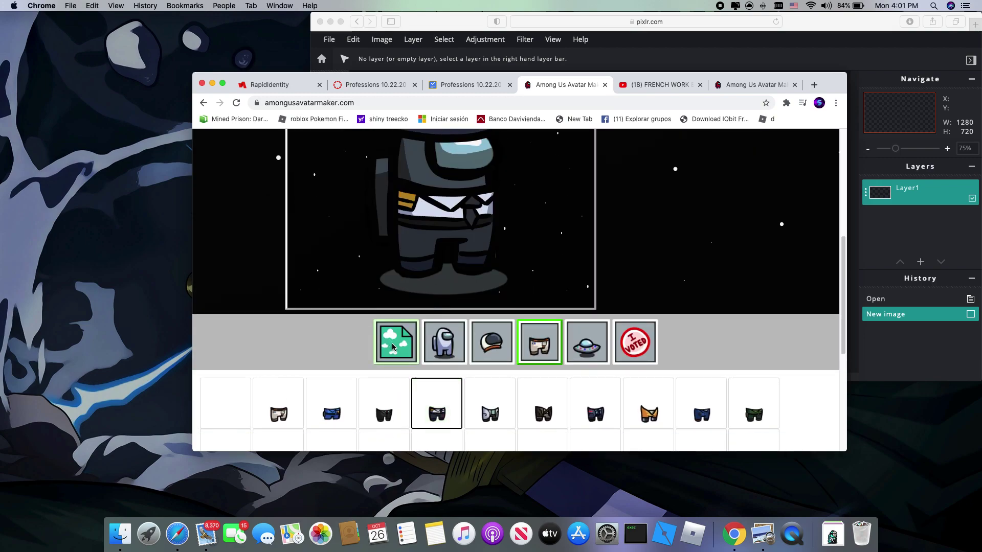
pyautogui.click(383, 409)
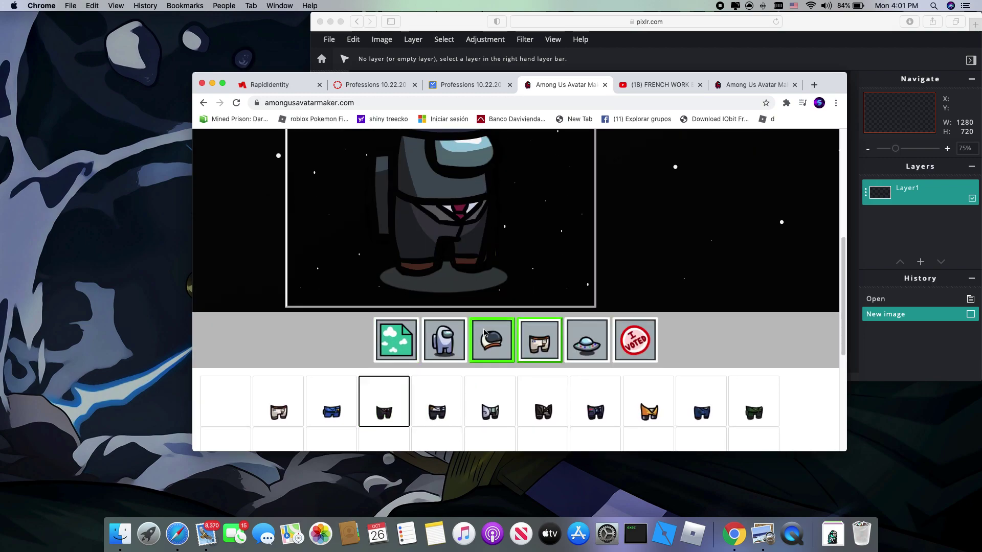
# Step: Replace the avatar's hat with the plague doctor mask and top hat
pyautogui.click(484, 335)
pyautogui.click(444, 340)
pyautogui.click(492, 340)
pyautogui.scroll(-3, 506, 346)
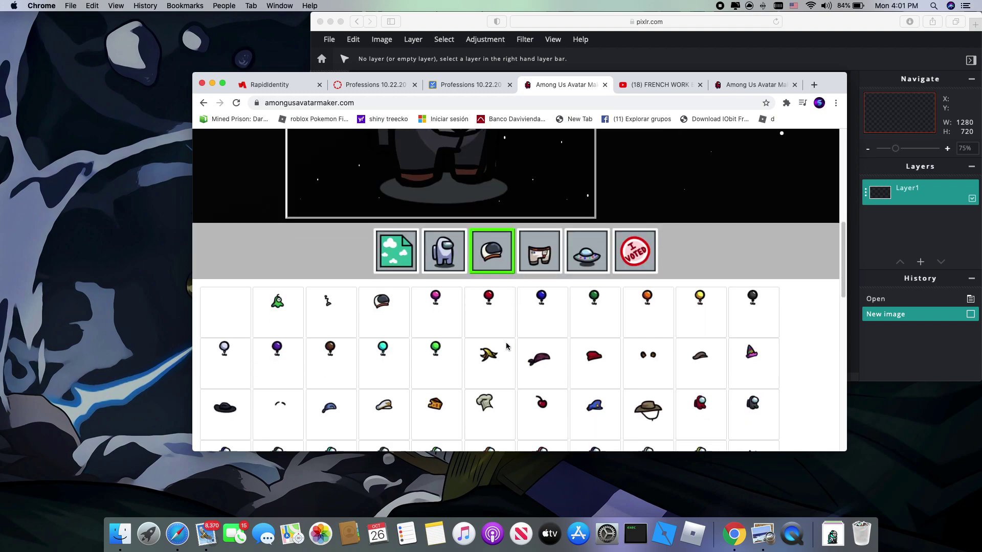
pyautogui.scroll(-8, 507, 347)
pyautogui.click(506, 345)
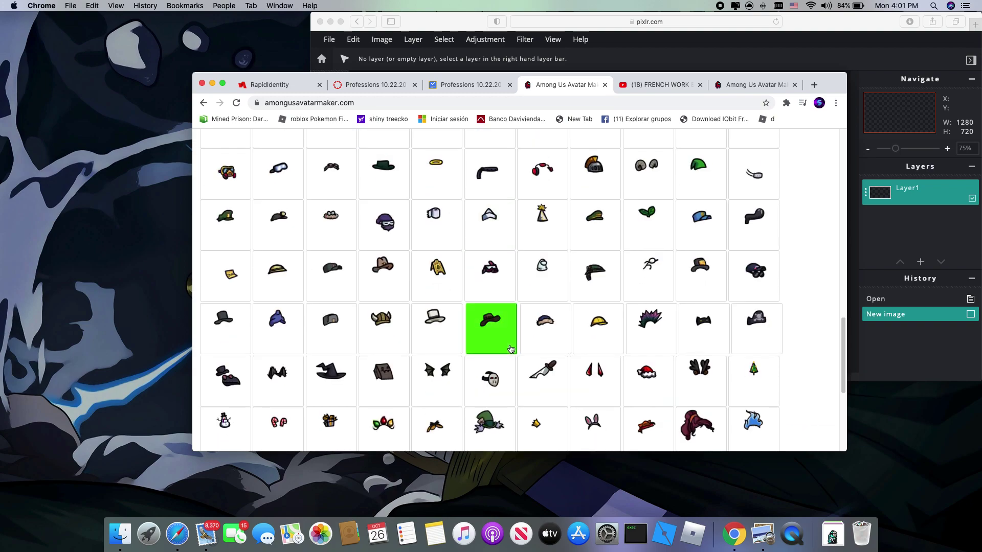
pyautogui.scroll(-1, 504, 353)
pyautogui.click(215, 361)
pyautogui.scroll(10, 318, 367)
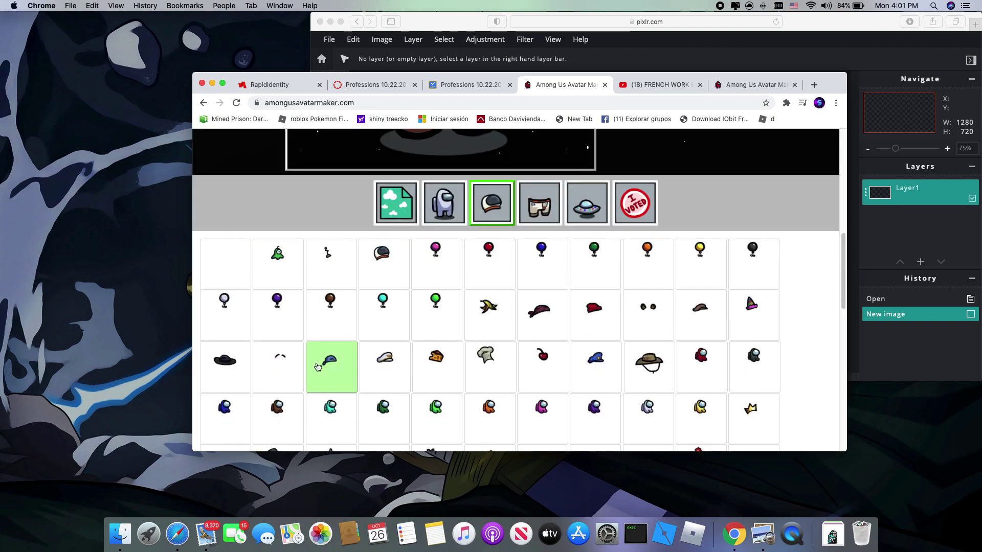
pyautogui.scroll(5, 322, 366)
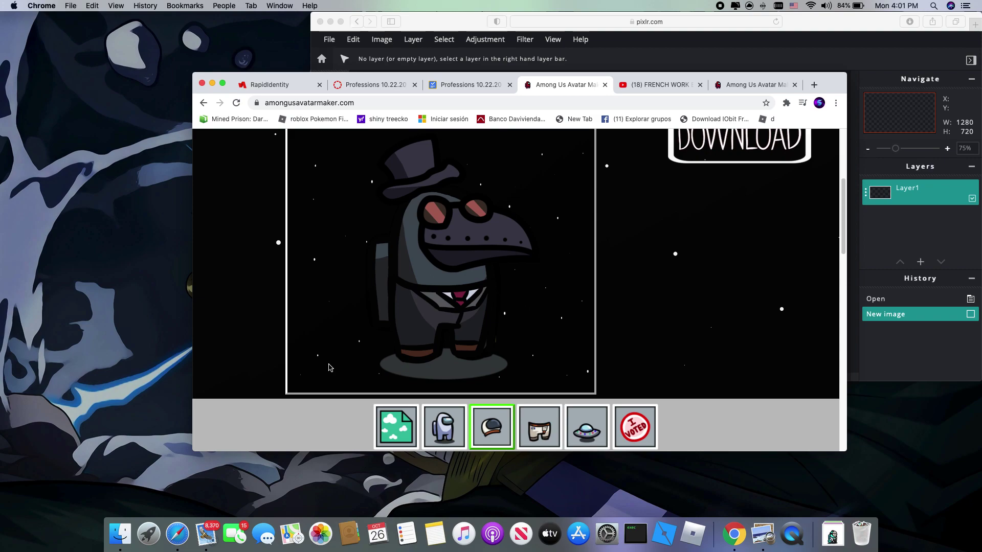
# Step: Try the dark blue mini crewmate and the hamster ball as the avatar's pet
pyautogui.click(588, 416)
pyautogui.scroll(-3, 585, 416)
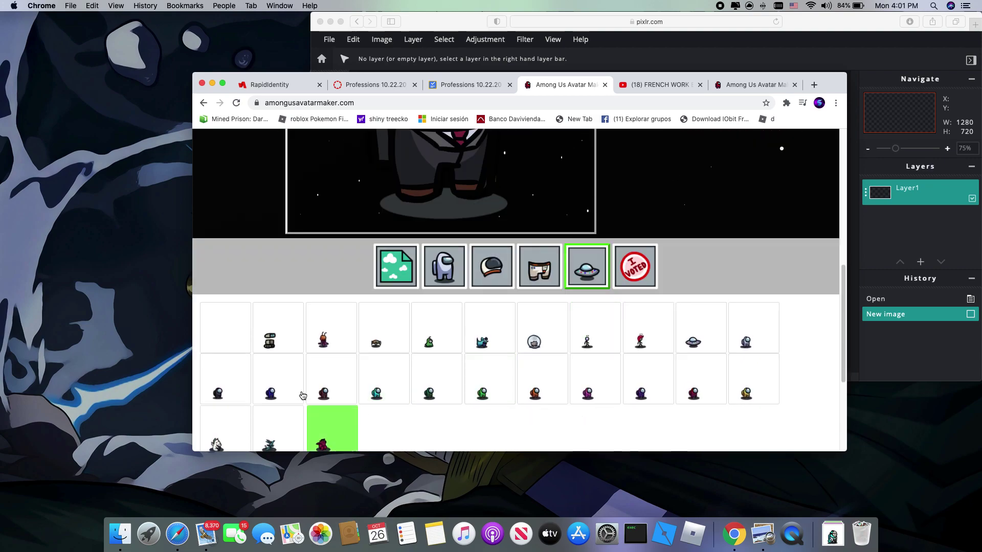
pyautogui.click(301, 397)
pyautogui.scroll(1, 353, 327)
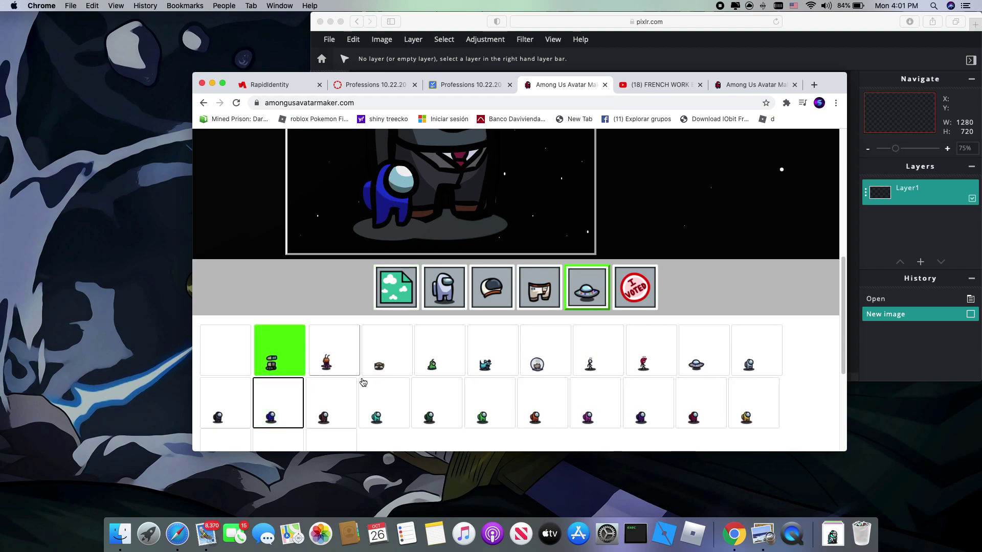
pyautogui.click(536, 370)
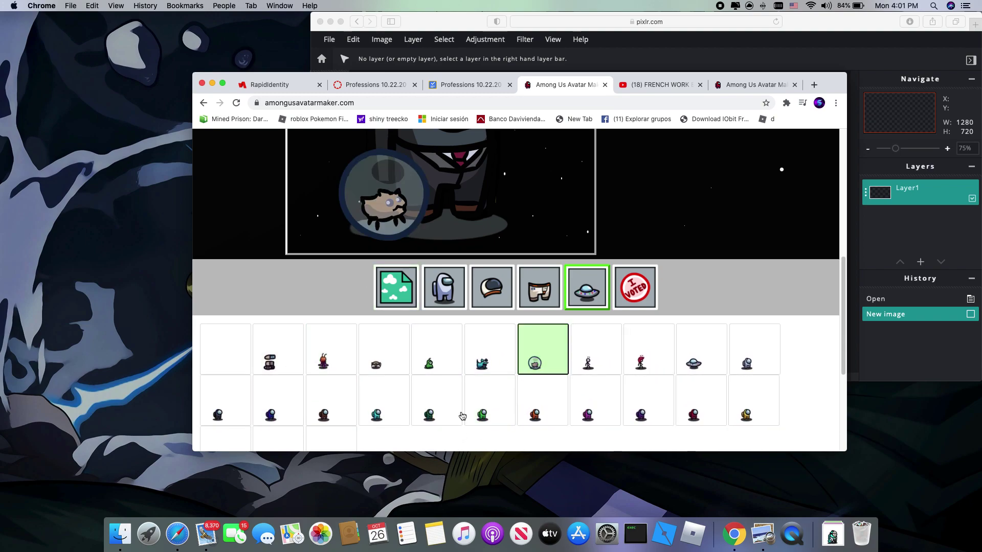
# Step: Try the small white stick-figure pet and the white horse pet beside the avatar
pyautogui.click(585, 347)
pyautogui.scroll(-5, 585, 347)
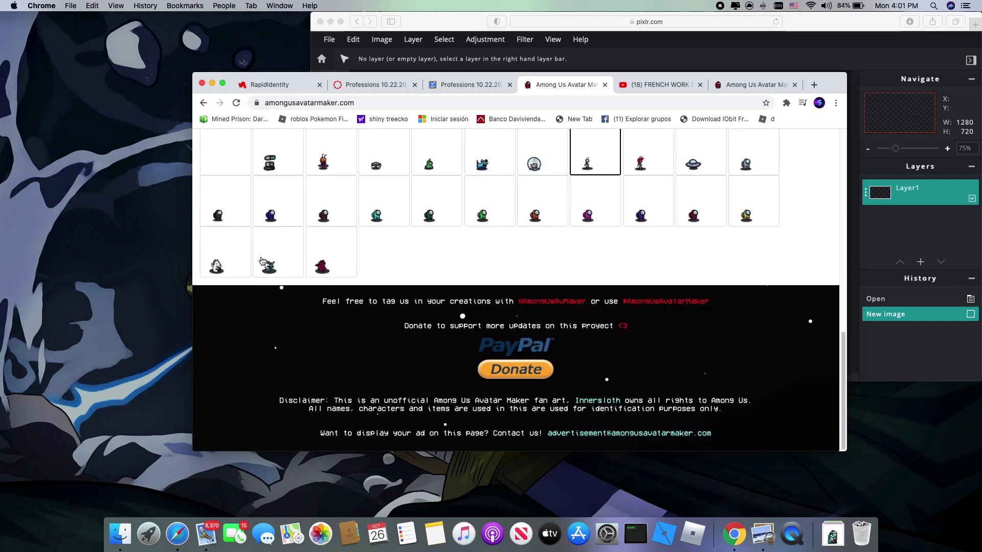
pyautogui.click(246, 256)
pyautogui.scroll(5, 256, 287)
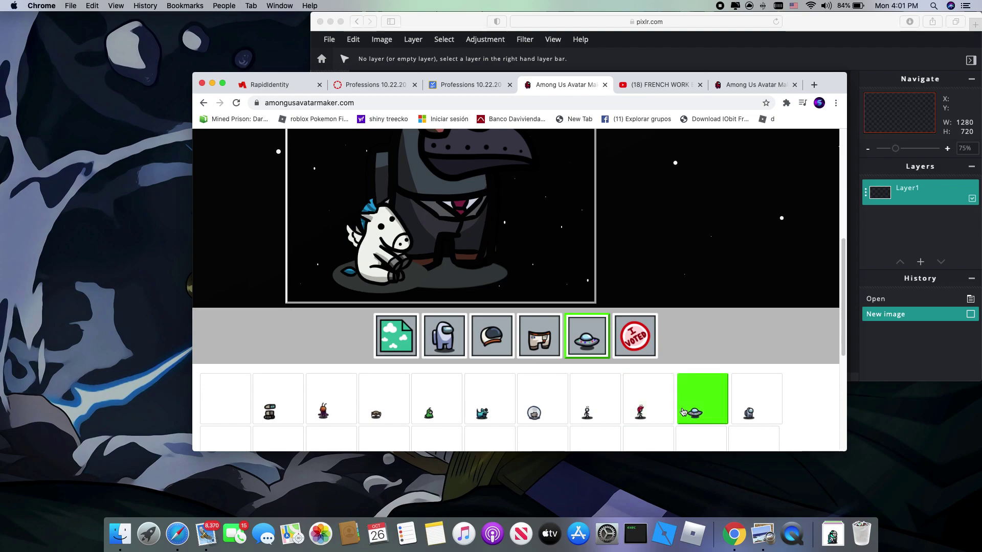
pyautogui.scroll(-1, 701, 397)
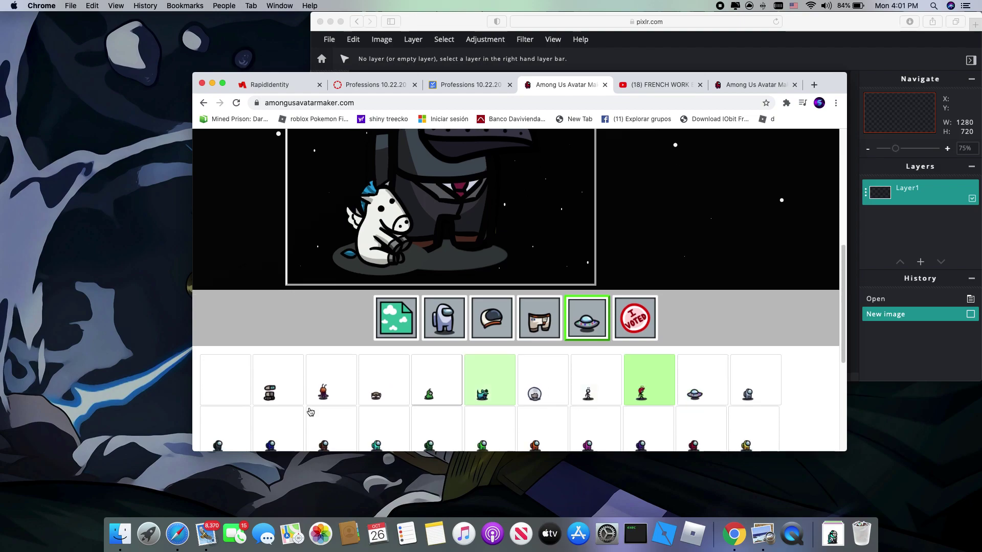
# Step: Give the avatar the black mini crewmate as its pet
pyautogui.click(250, 415)
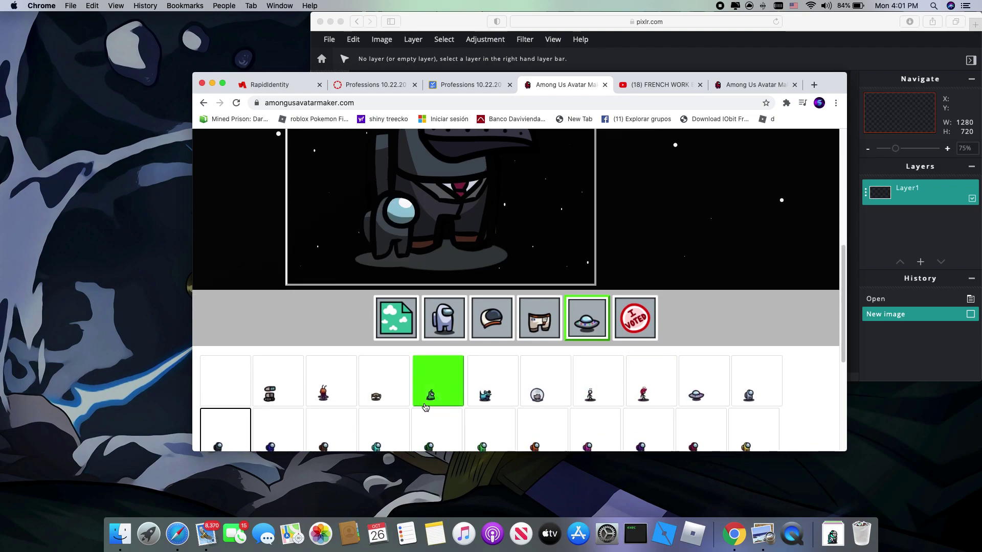
pyautogui.scroll(4, 429, 404)
pyautogui.scroll(2, 428, 358)
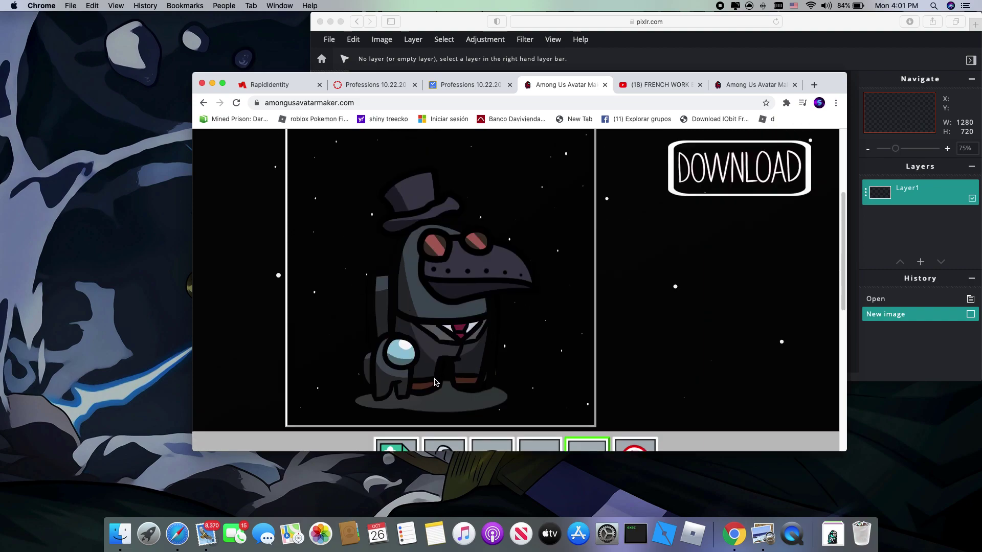
# Step: Set the avatar's background to the plain bright green swatch
pyautogui.scroll(-12, 435, 381)
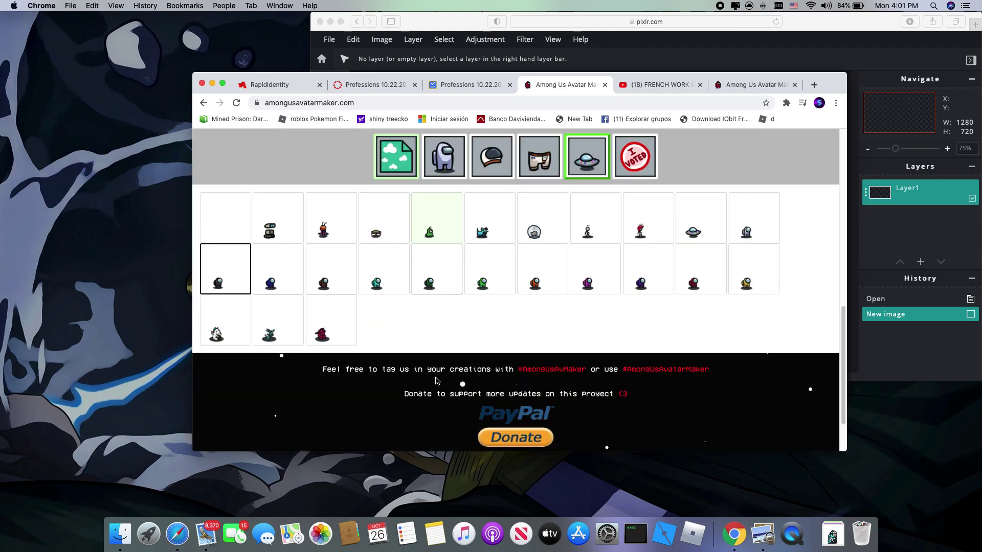
pyautogui.click(386, 175)
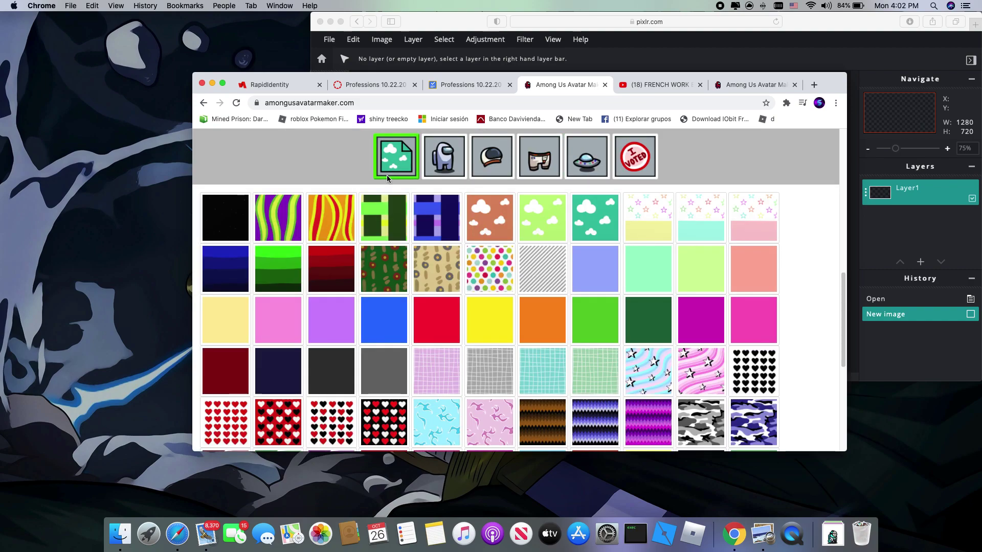
pyautogui.click(603, 331)
pyautogui.scroll(3, 603, 331)
pyautogui.scroll(-1, 604, 322)
# Step: Try the lime green body colour on the avatar
pyautogui.click(438, 297)
pyautogui.click(542, 365)
pyautogui.scroll(2, 522, 364)
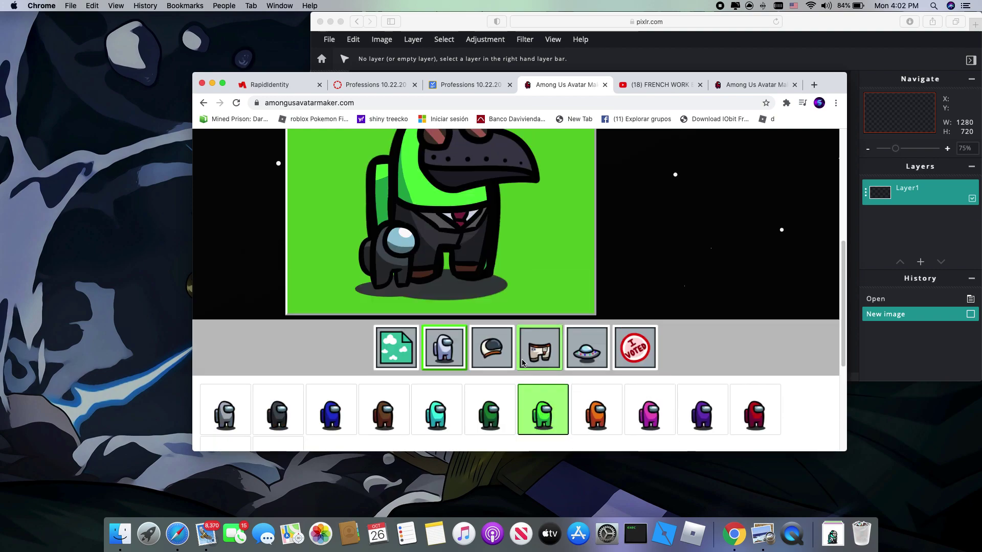
# Step: Go back to the background choices and select the plain bright green swatch again
pyautogui.click(396, 348)
pyautogui.click(444, 331)
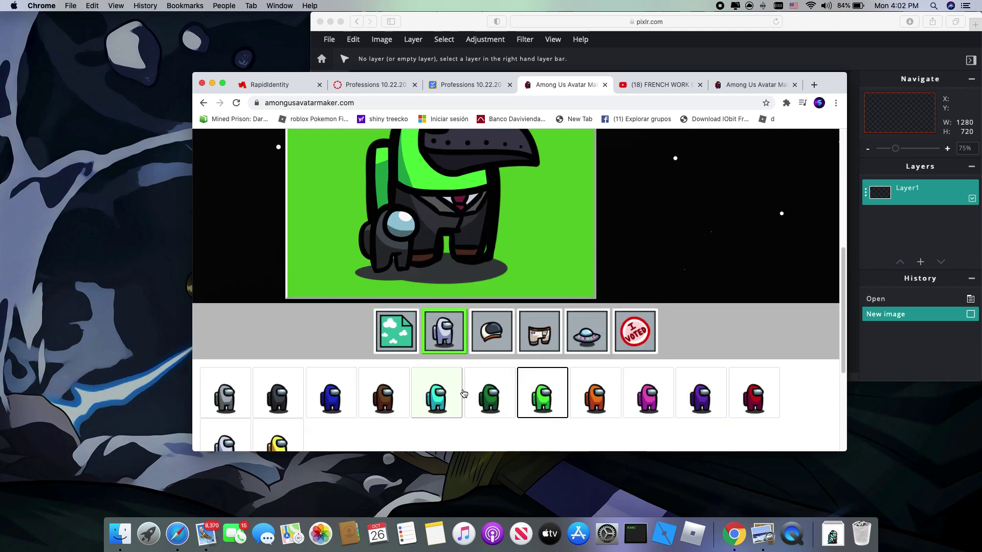
pyautogui.click(397, 331)
pyautogui.scroll(-5, 628, 425)
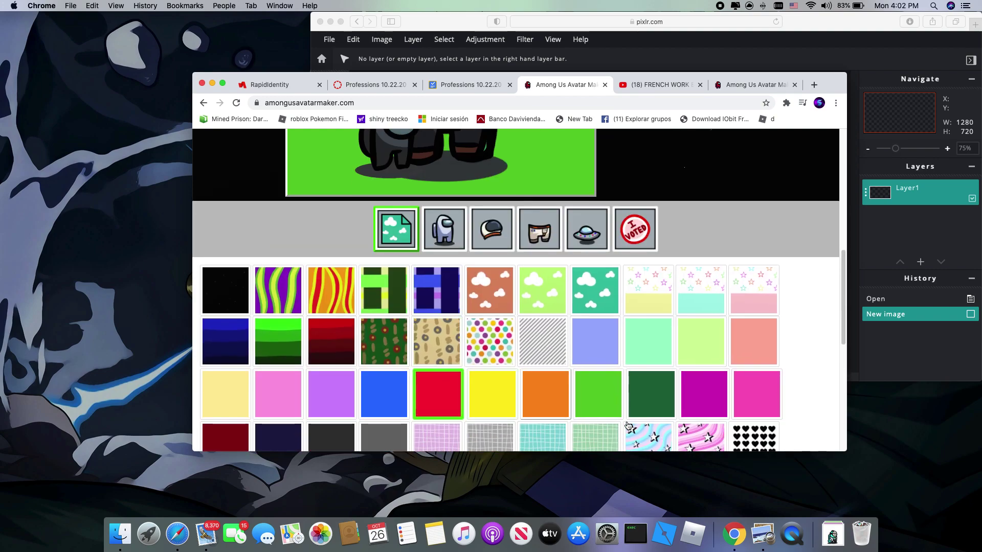
pyautogui.click(628, 414)
pyautogui.click(618, 405)
pyautogui.scroll(4, 617, 405)
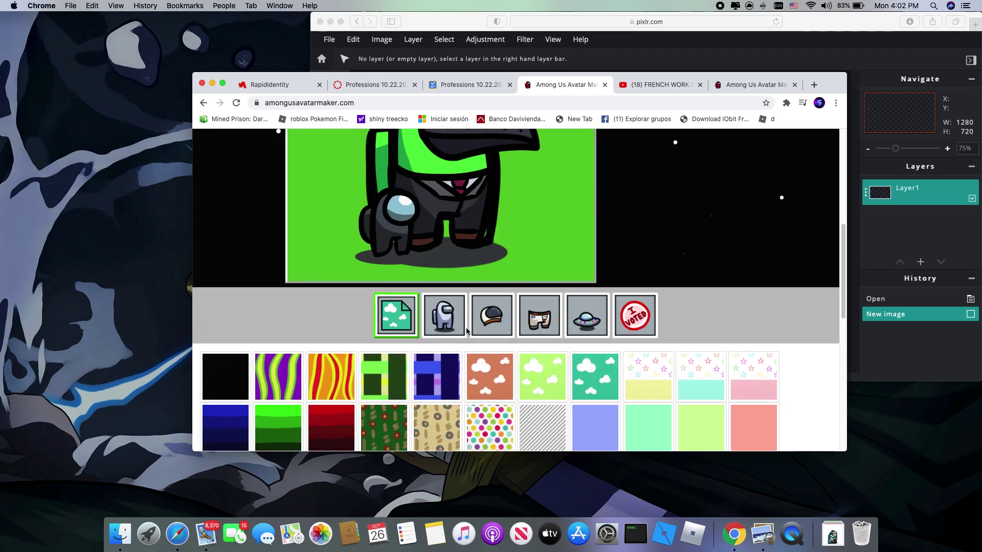
# Step: Set the avatar's body colour to black
pyautogui.click(444, 315)
pyautogui.click(288, 391)
pyautogui.scroll(3, 288, 391)
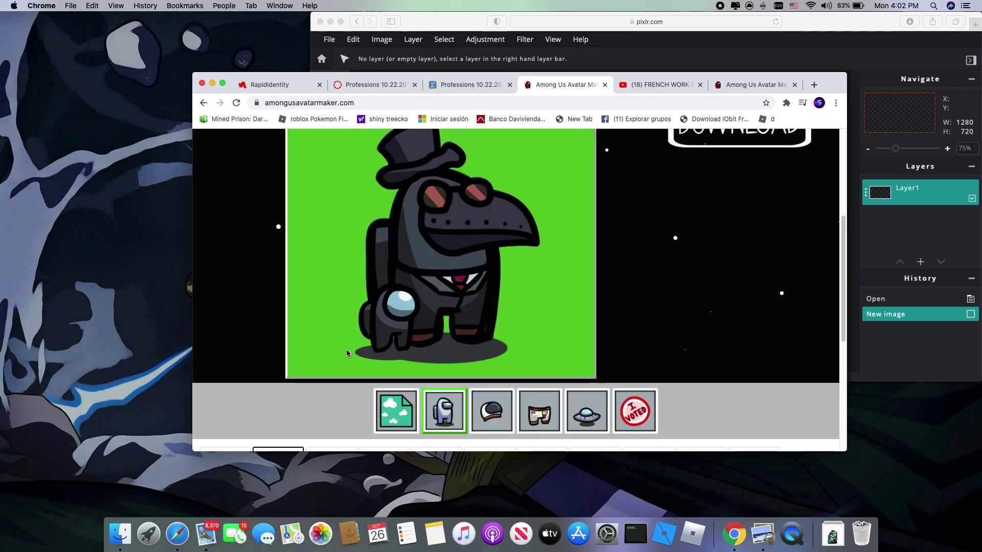
# Step: Download the finished avatar with its green background as a PNG image
pyautogui.scroll(3, 417, 314)
pyautogui.scroll(-2, 417, 314)
pyautogui.click(696, 256)
pyautogui.click(696, 256)
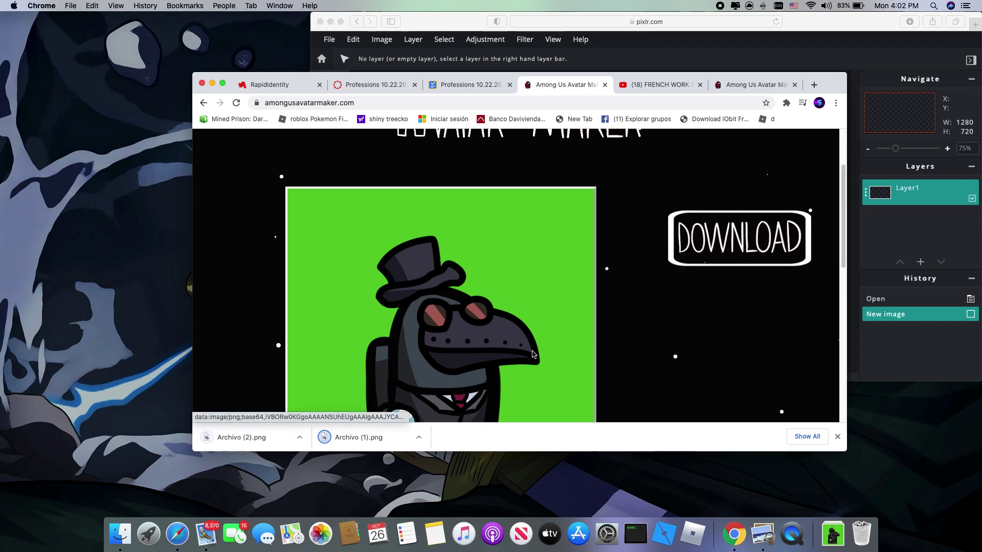
# Step: Search Google for "transparent maker" in the browser tab holding the YouTube video
pyautogui.click(660, 85)
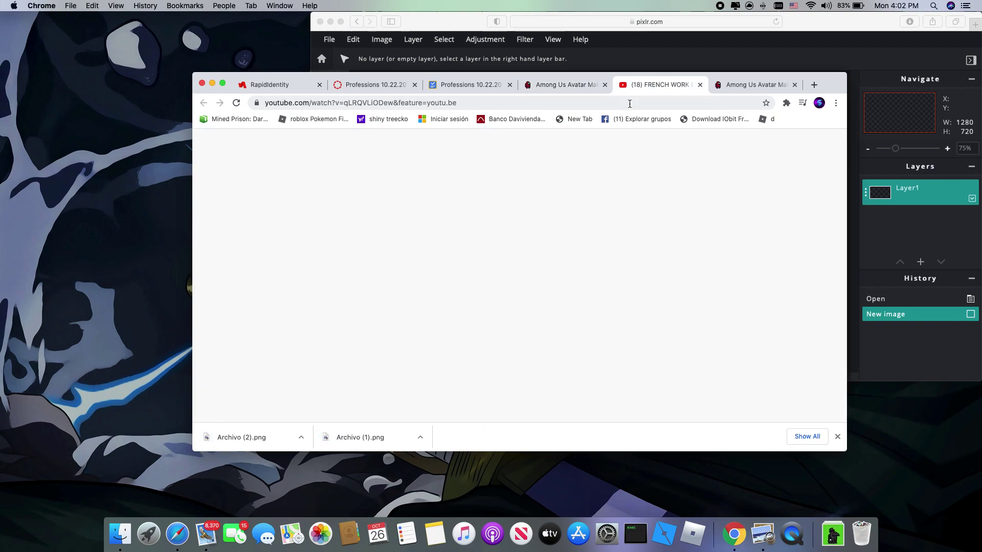
pyautogui.click(626, 105)
pyautogui.write('tra')
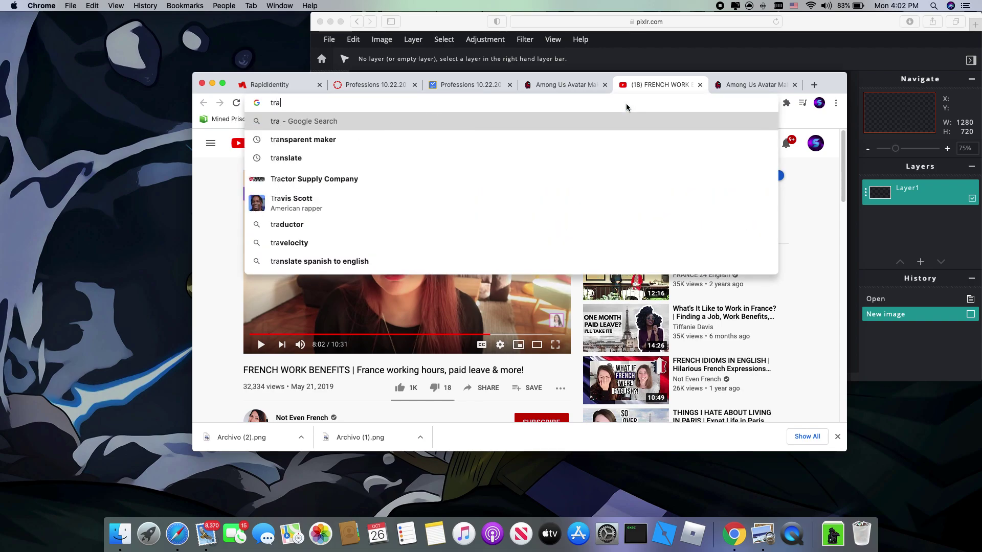
pyautogui.write('nsparent maker')
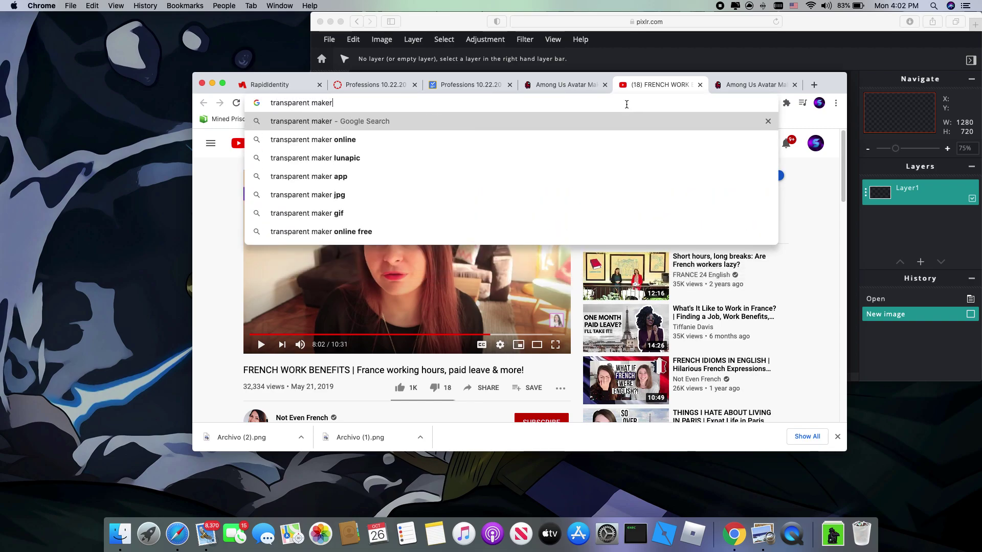
pyautogui.press('Return')
# Step: Open LunaPic's Transparent Background editor from the search results
pyautogui.scroll(-2, 440, 322)
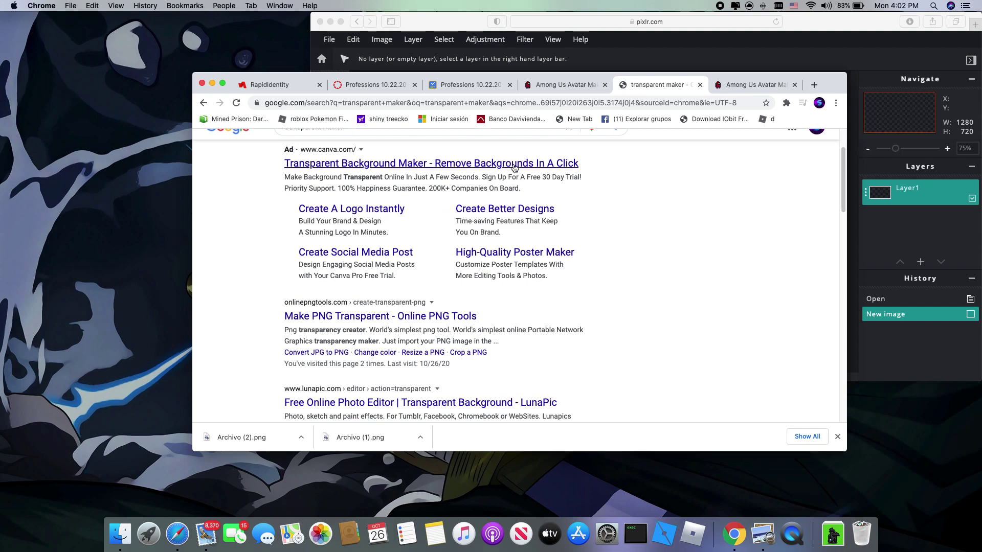
pyautogui.scroll(-3, 441, 322)
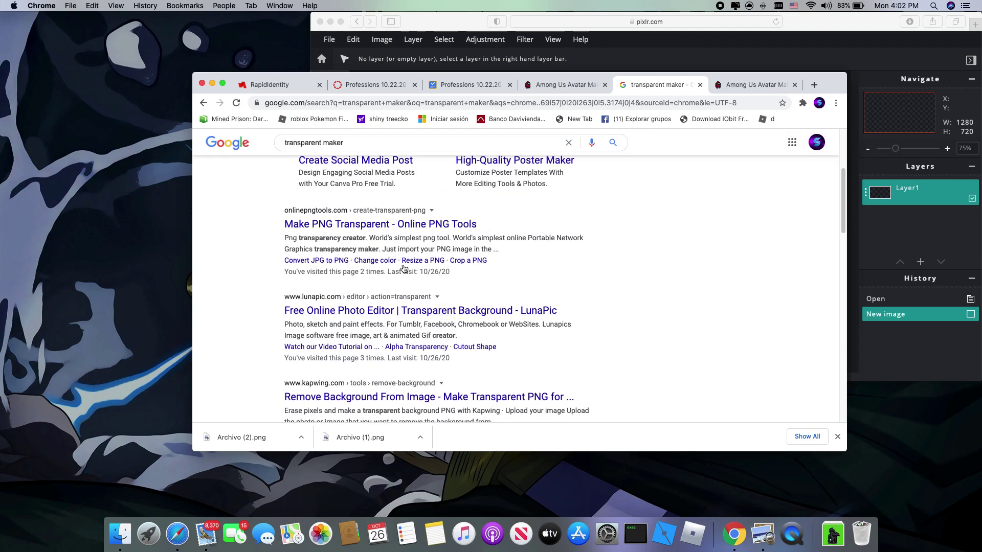
pyautogui.click(412, 308)
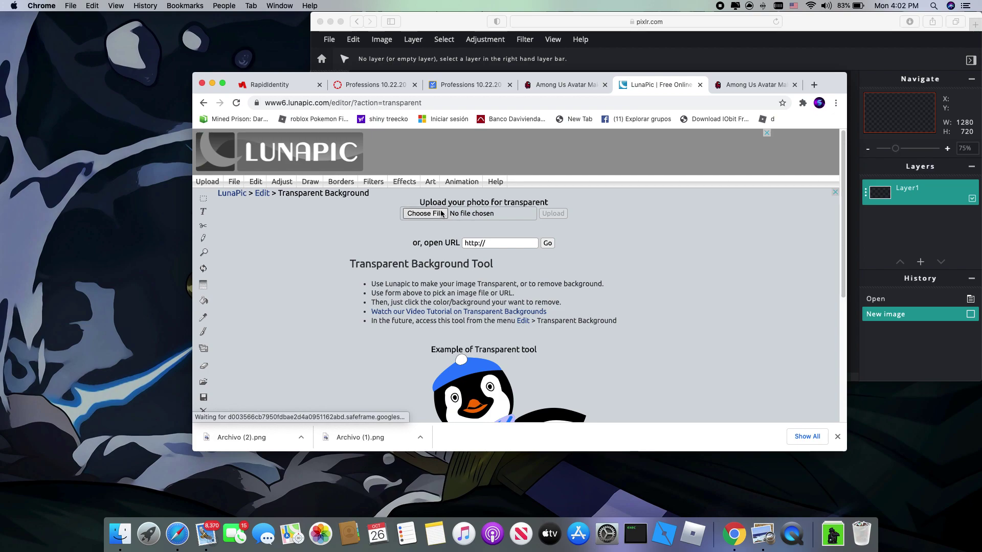
# Step: Search This Mac for "archivo" and upload Archivo (1).png to the Transparent Background tool
pyautogui.click(442, 213)
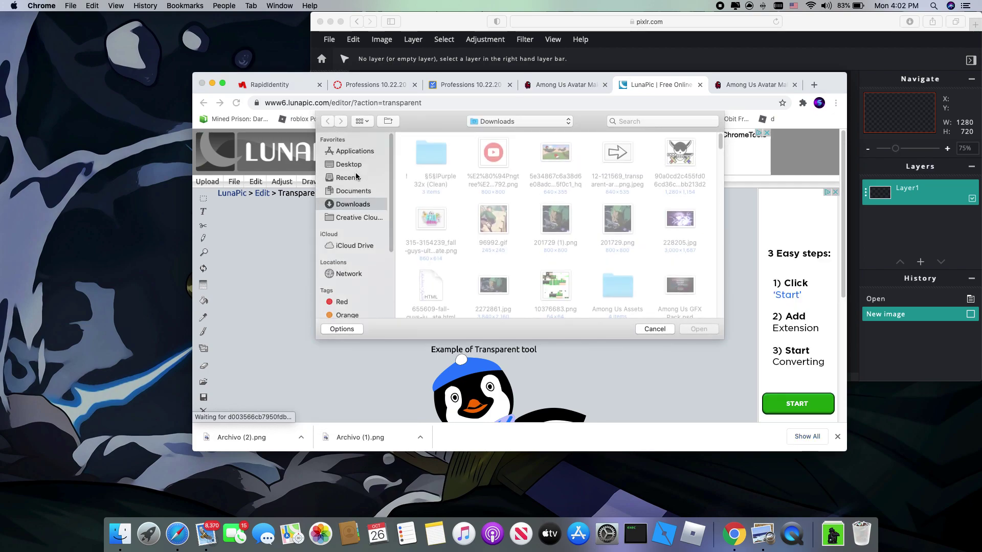
pyautogui.click(356, 179)
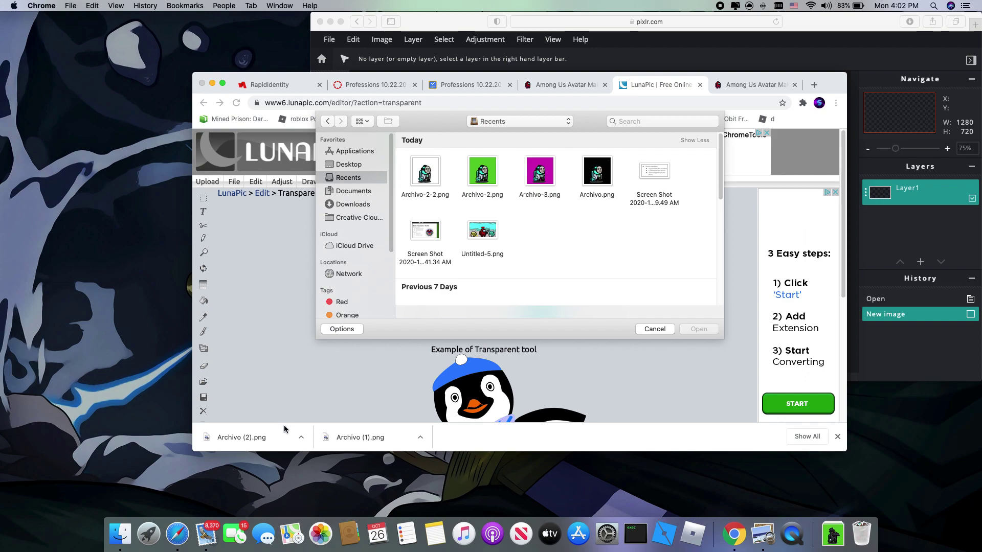
pyautogui.click(685, 119)
pyautogui.write('archivo')
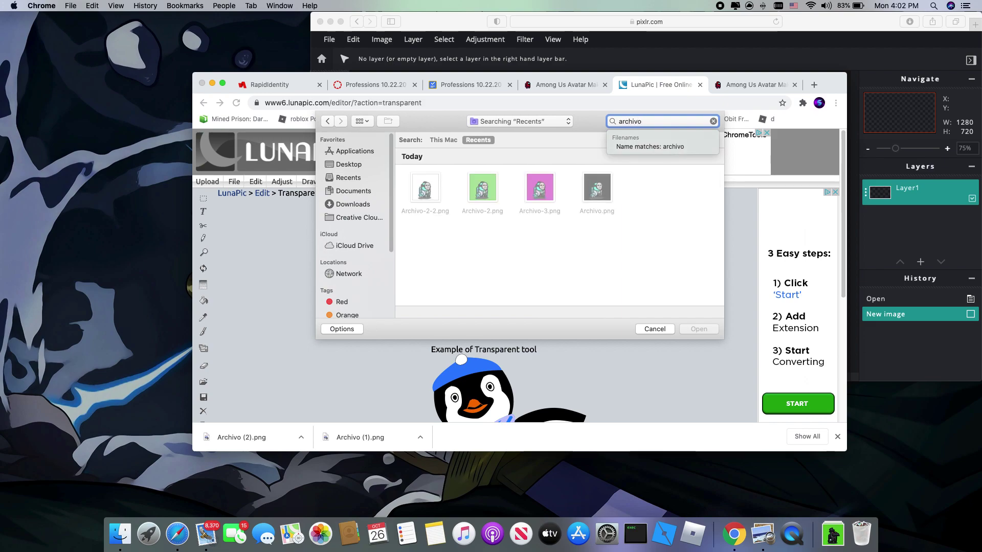
pyautogui.click(655, 213)
pyautogui.click(451, 140)
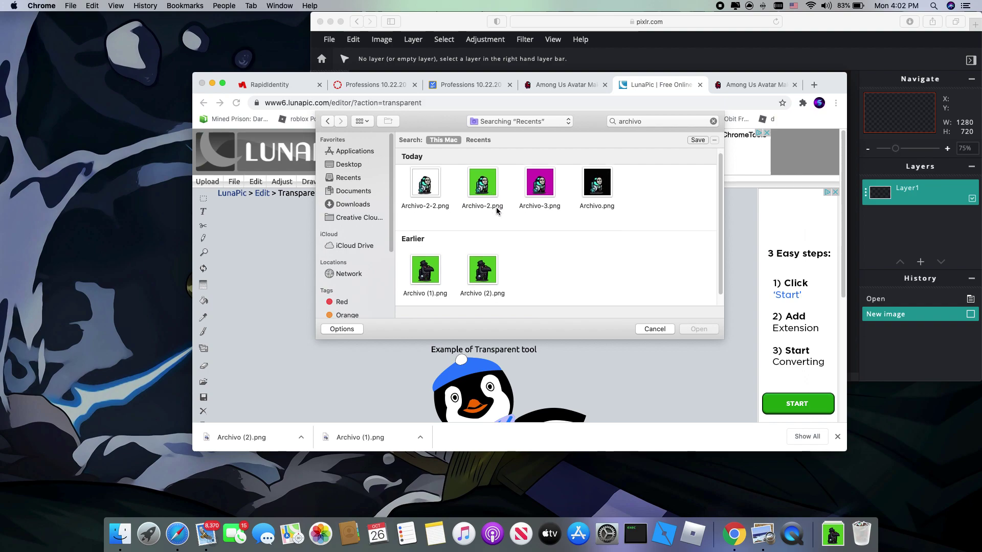
pyautogui.scroll(-2, 438, 234)
pyautogui.doubleClick(428, 251)
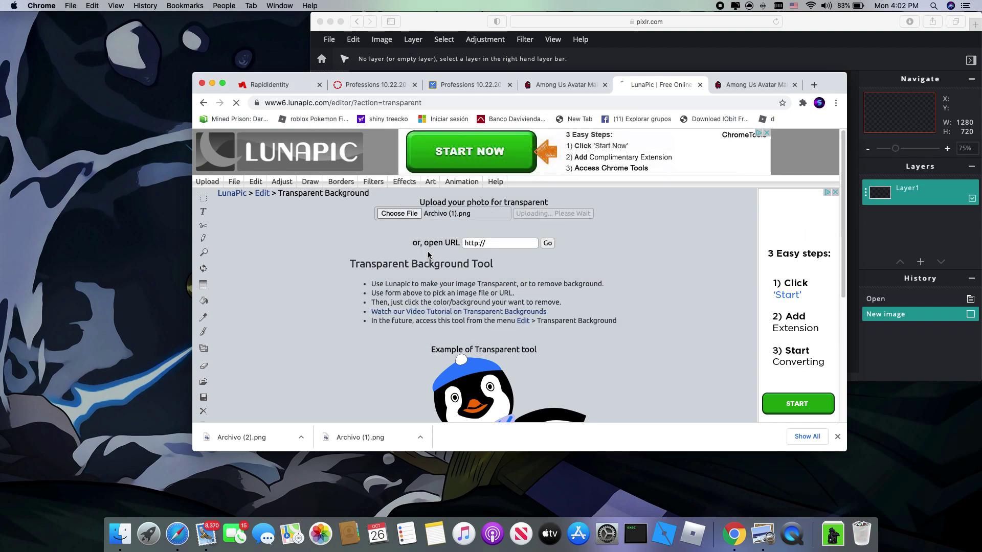
# Step: Look over the uploaded avatar image and switch to the MagicWand transparency tool
pyautogui.scroll(-5, 504, 270)
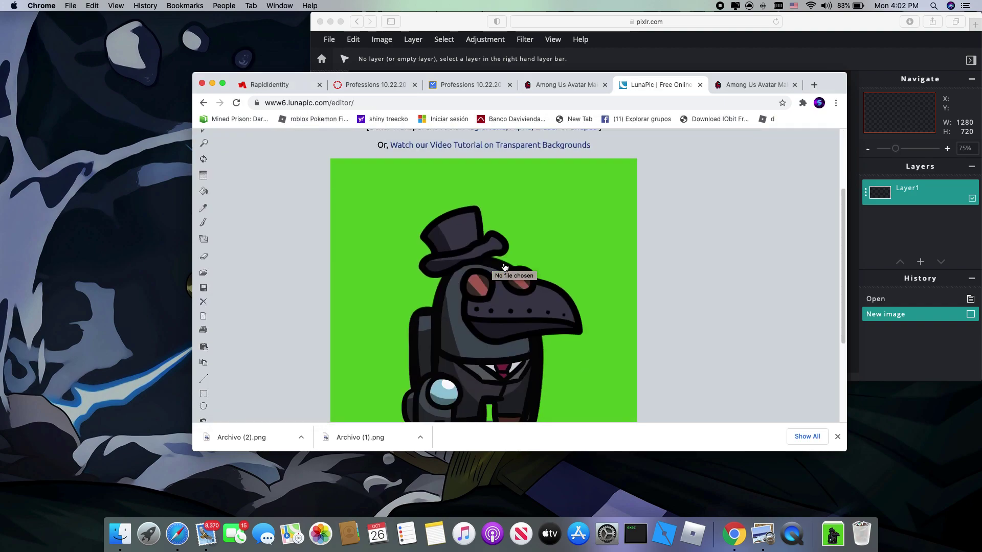
pyautogui.scroll(-3, 504, 269)
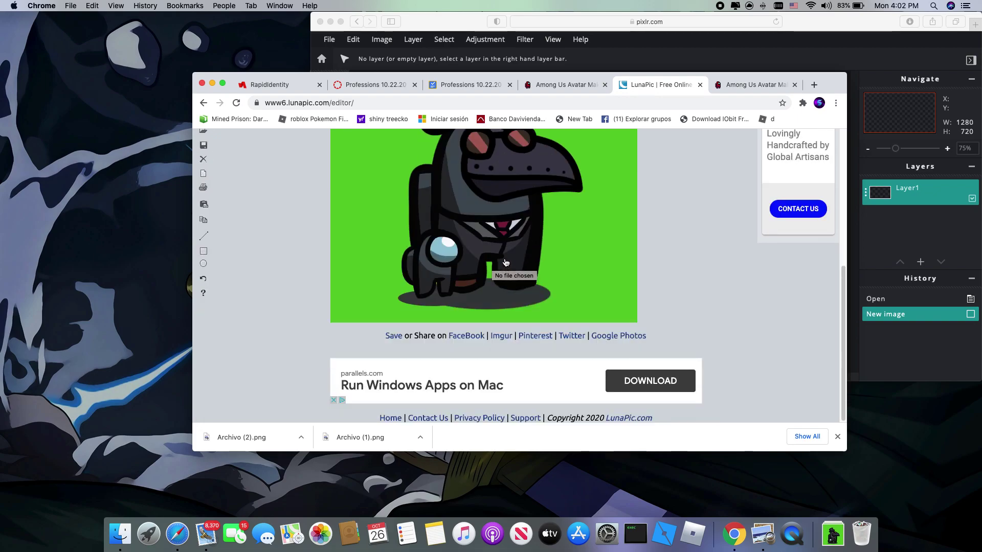
pyautogui.scroll(5, 505, 263)
pyautogui.scroll(-1, 505, 263)
pyautogui.scroll(-5, 504, 262)
pyautogui.scroll(5, 491, 263)
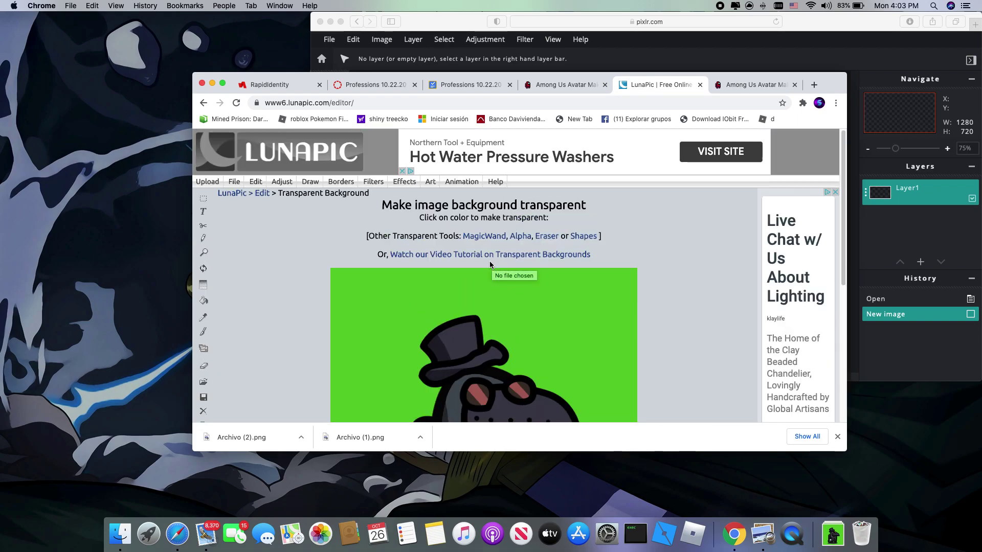
pyautogui.click(481, 236)
# Step: Select the avatar's black outline with the Magic Wand at the upper edge of the beak mask
pyautogui.scroll(-5, 486, 228)
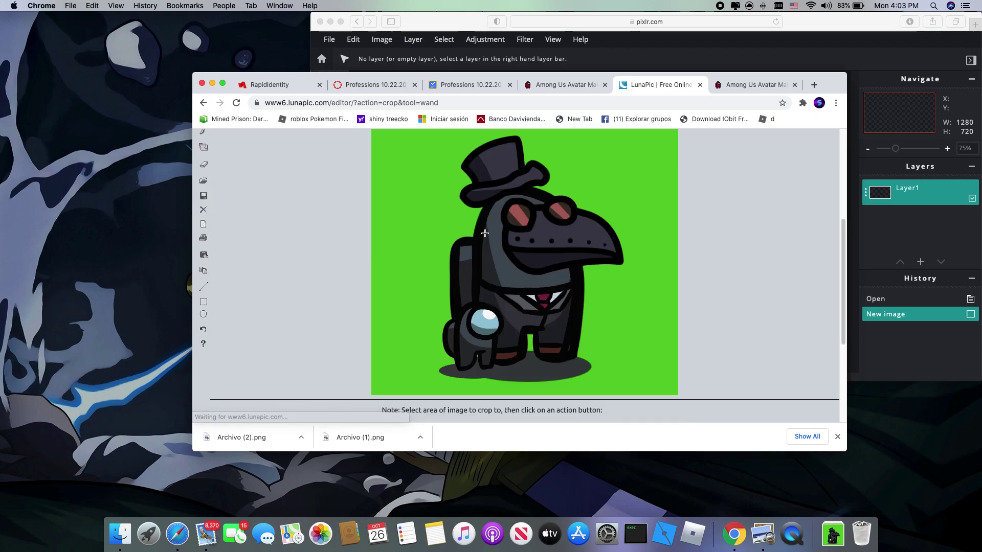
pyautogui.click(595, 214)
pyautogui.click(572, 235)
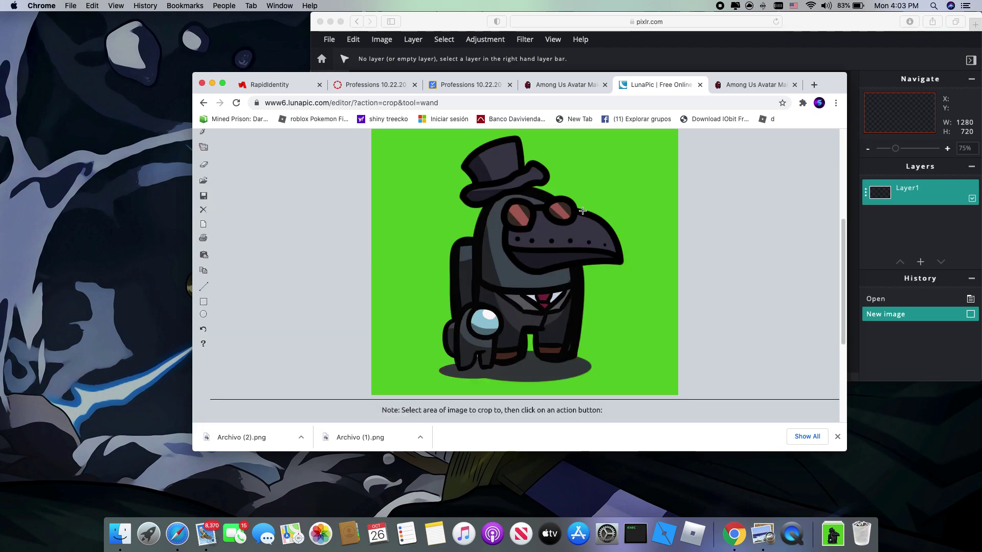
pyautogui.click(582, 212)
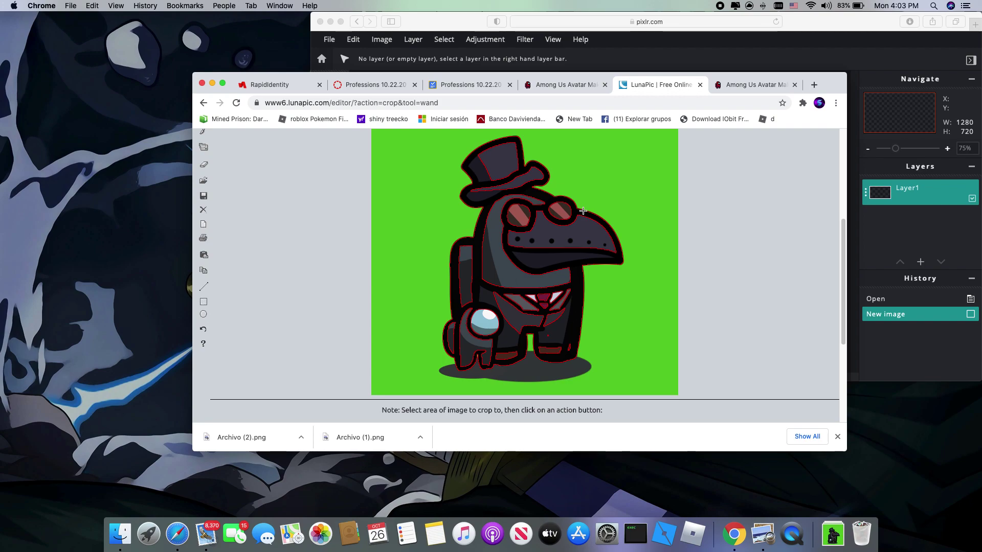
pyautogui.scroll(-5, 584, 213)
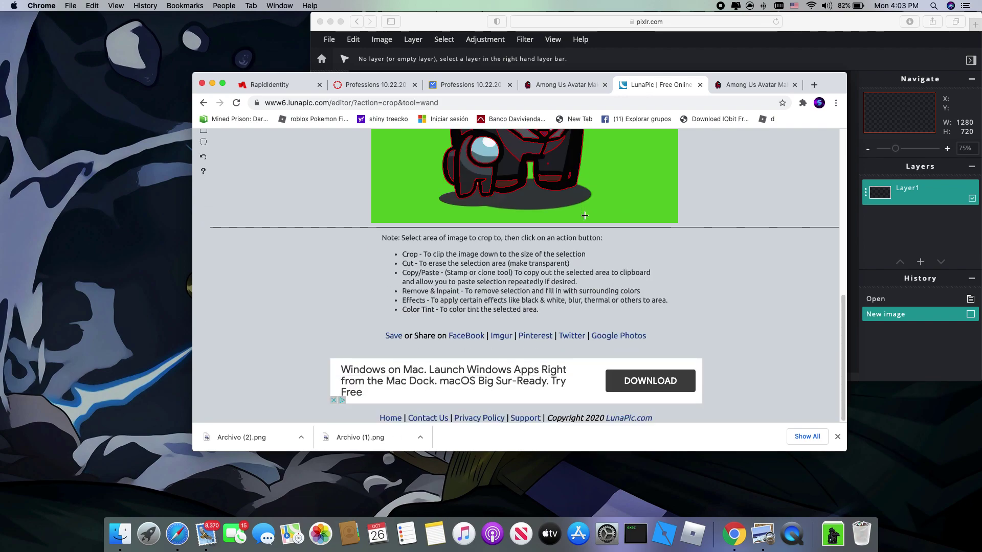
pyautogui.scroll(10, 585, 216)
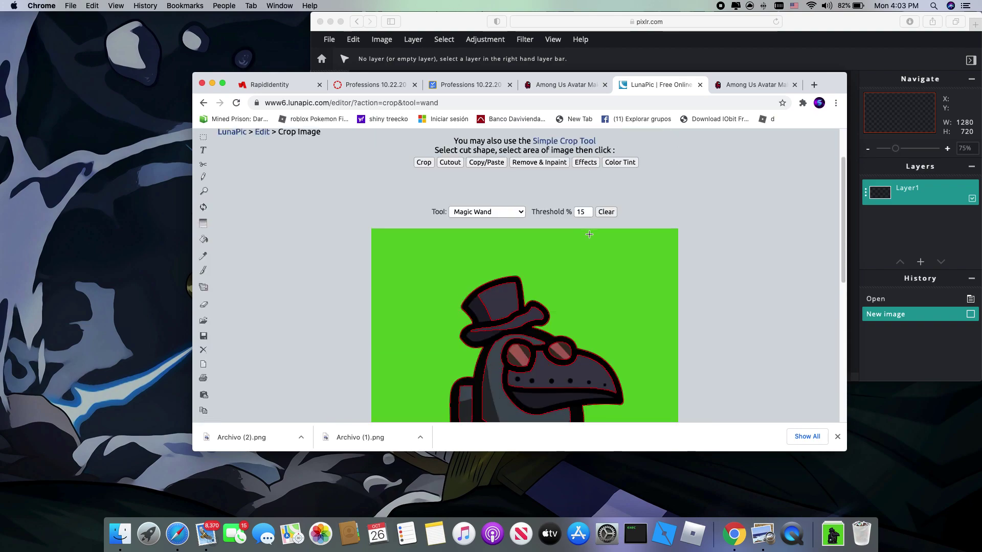
# Step: Select the green background around the avatar with the Magic Wand and copy and paste the selection
pyautogui.scroll(-1, 589, 234)
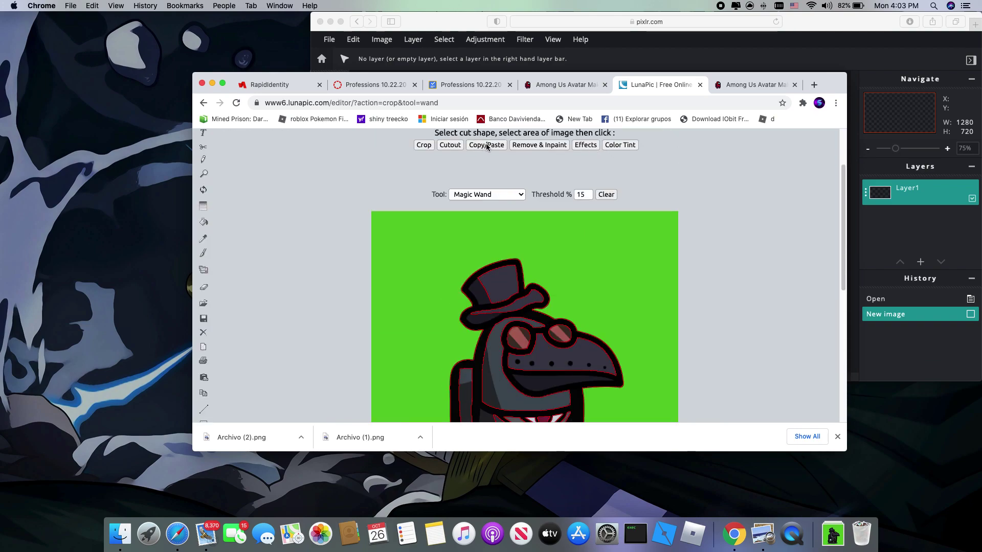
pyautogui.click(619, 245)
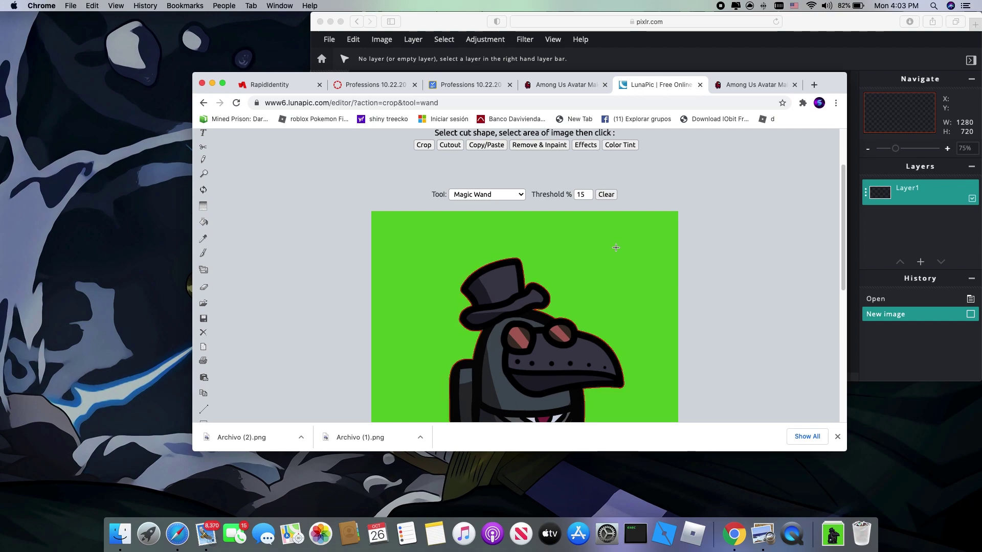
pyautogui.scroll(-2, 612, 246)
pyautogui.scroll(5, 612, 245)
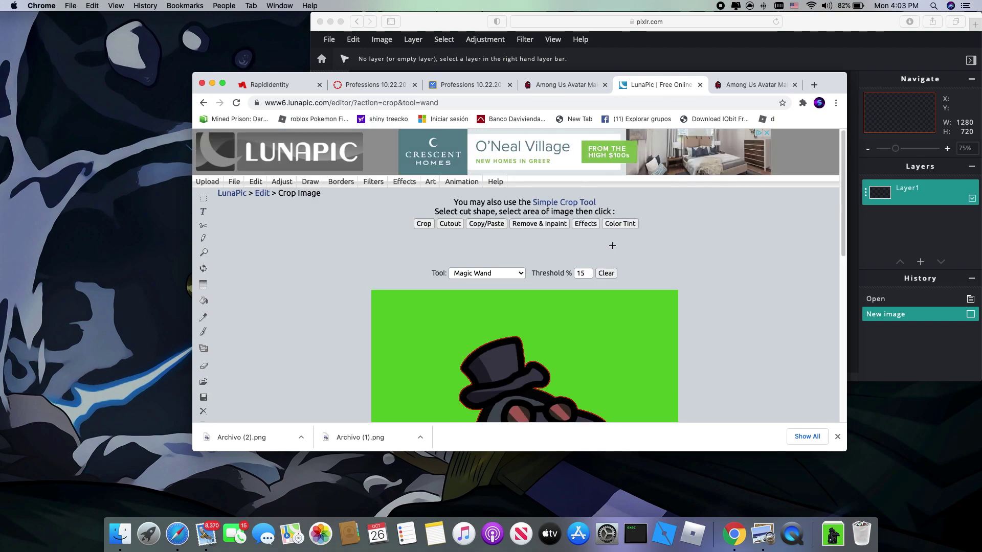
pyautogui.click(485, 223)
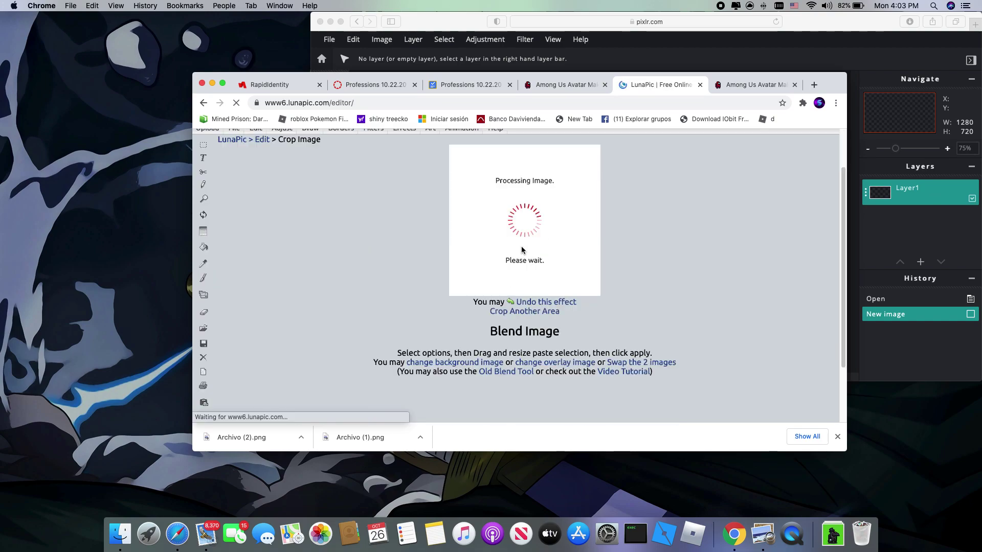
# Step: Increase the transparency of the pasted green overlay in Blend Image and examine the result over the avatar
pyautogui.scroll(-6, 523, 245)
pyautogui.scroll(10, 523, 245)
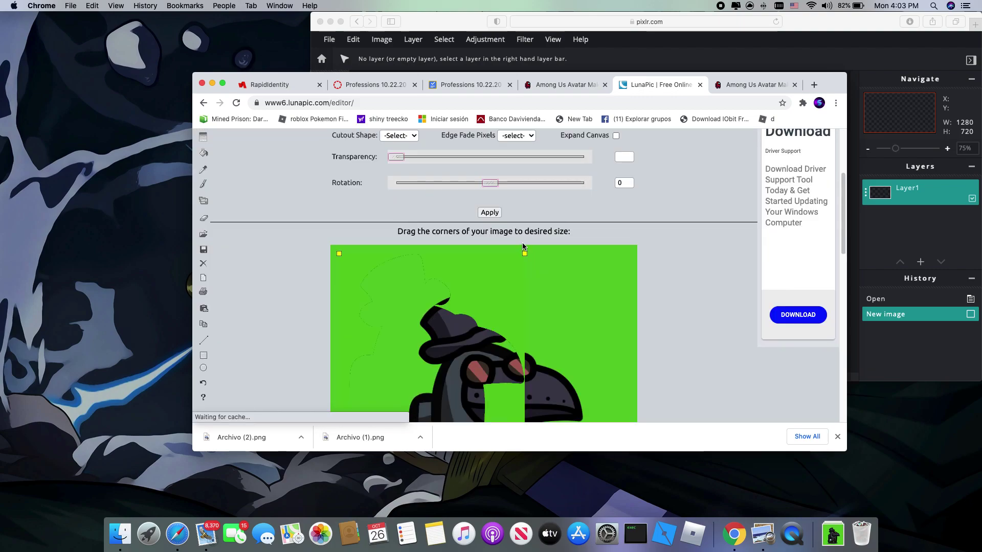
pyautogui.moveTo(397, 165); pyautogui.dragTo(529, 170)
pyautogui.scroll(-5, 529, 171)
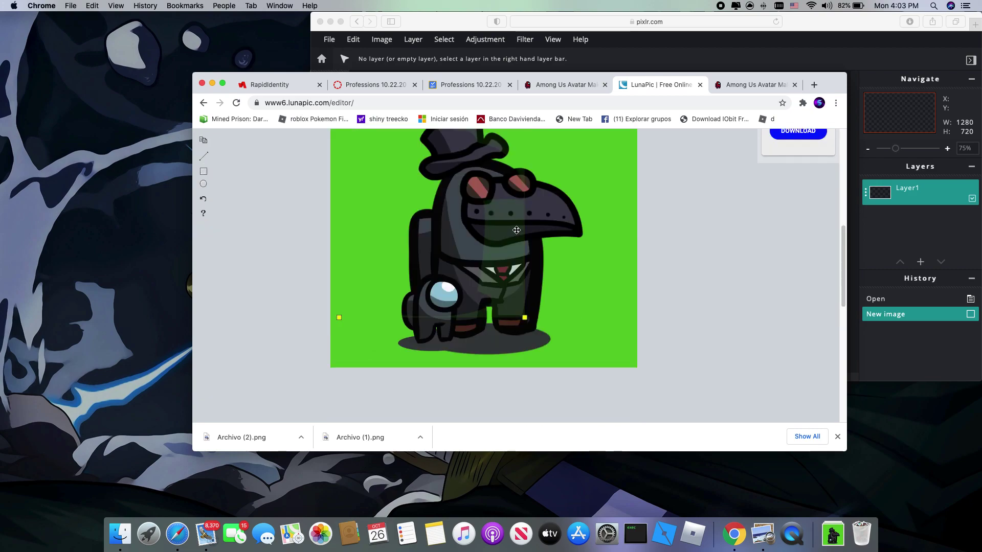
# Step: Search Google for "transparent maker", open the Make PNG Transparent page of Online PNG Tools, and look over its import and transparency options
pyautogui.press('super+l')
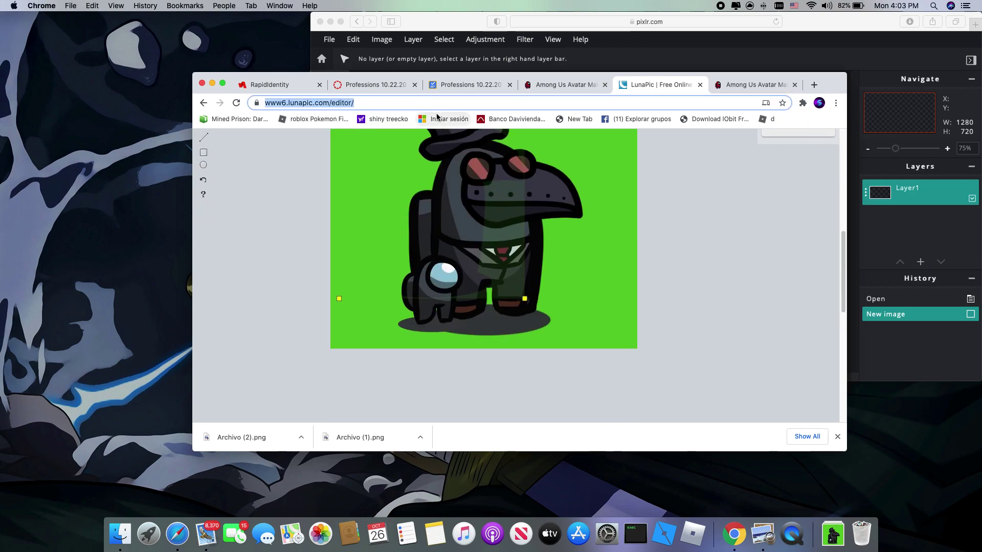
pyautogui.write('trans')
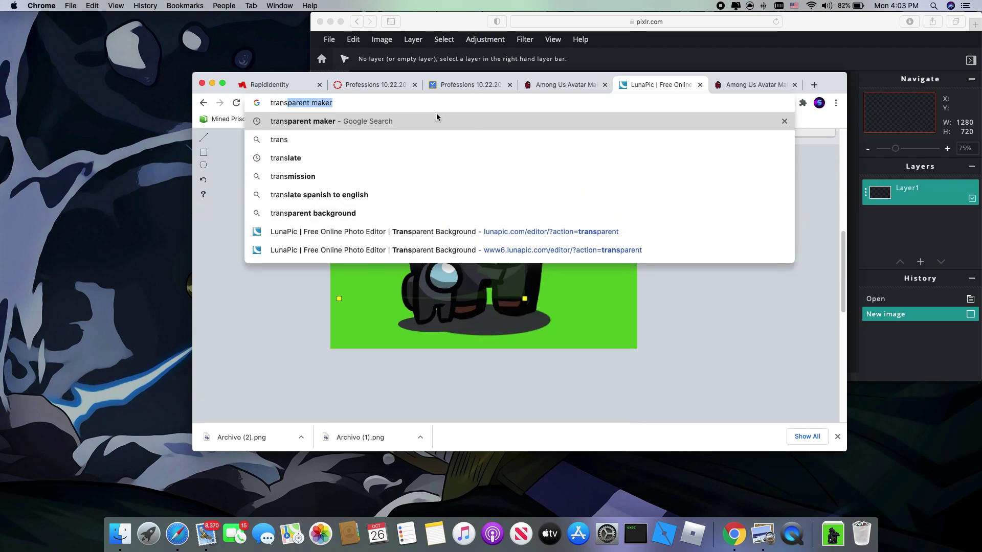
pyautogui.press('Return')
pyautogui.scroll(-3, 459, 172)
pyautogui.scroll(-5, 459, 172)
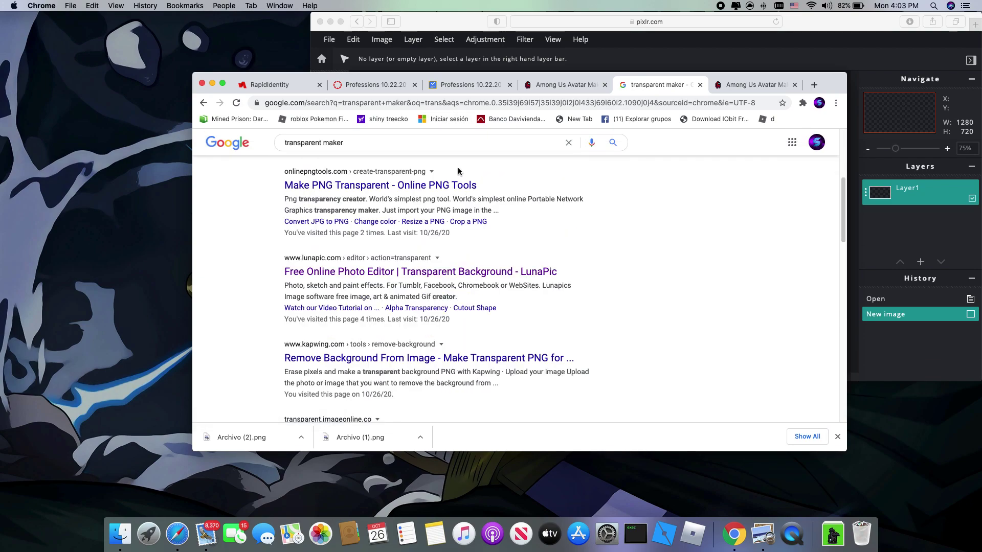
pyautogui.scroll(2, 458, 167)
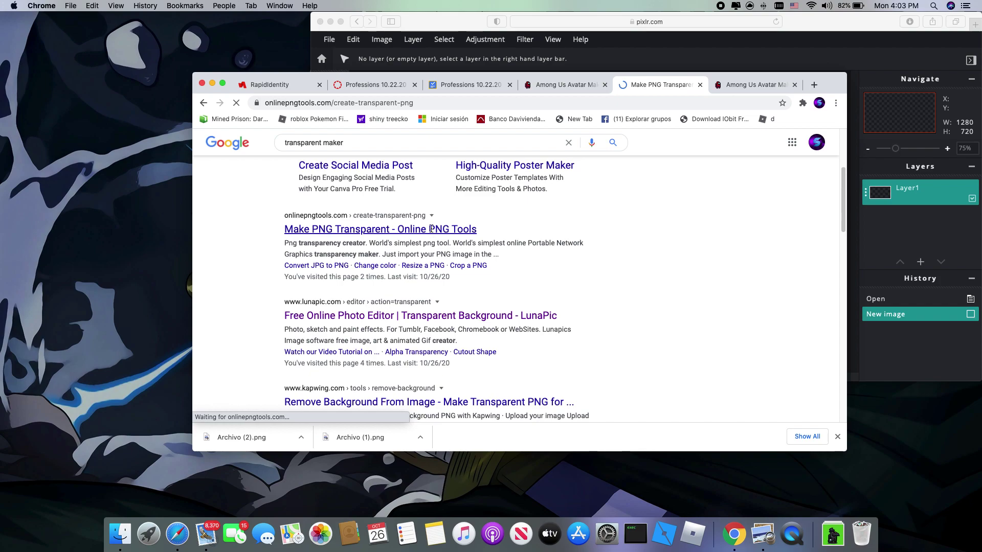
pyautogui.scroll(-4, 432, 232)
pyautogui.scroll(-1, 432, 233)
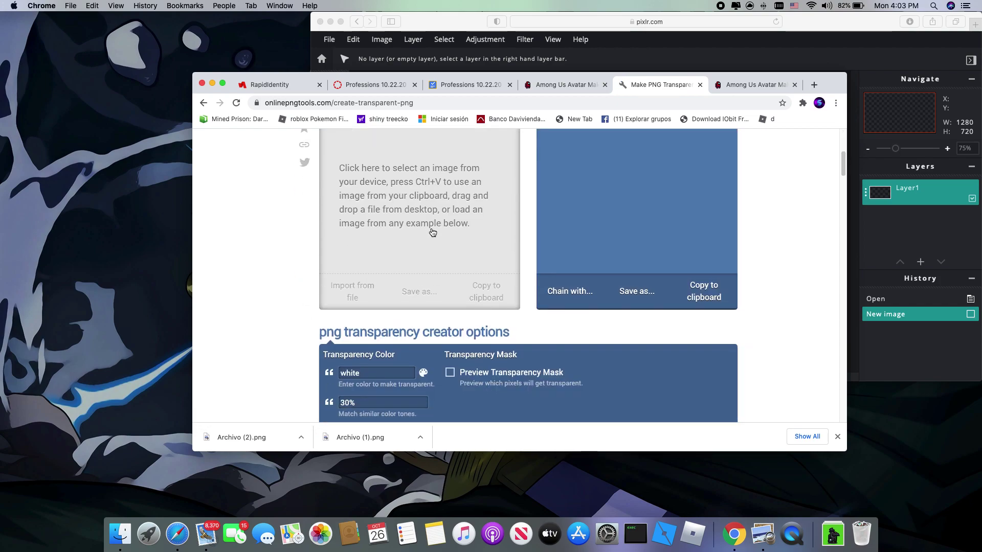
pyautogui.scroll(-4, 432, 233)
pyautogui.scroll(8, 432, 233)
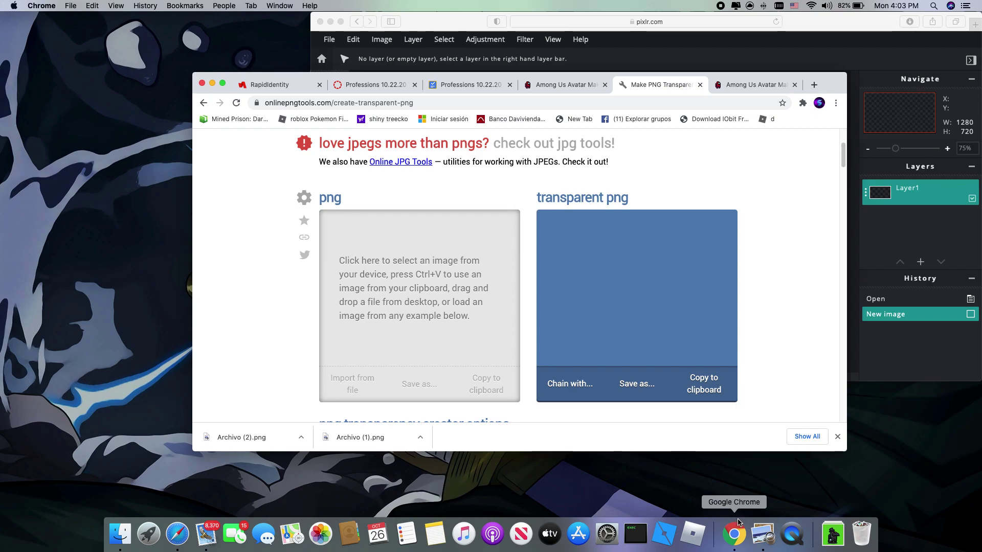
# Step: Switch to Safari and search Google for "transparent maker" in a new tab
pyautogui.click(184, 530)
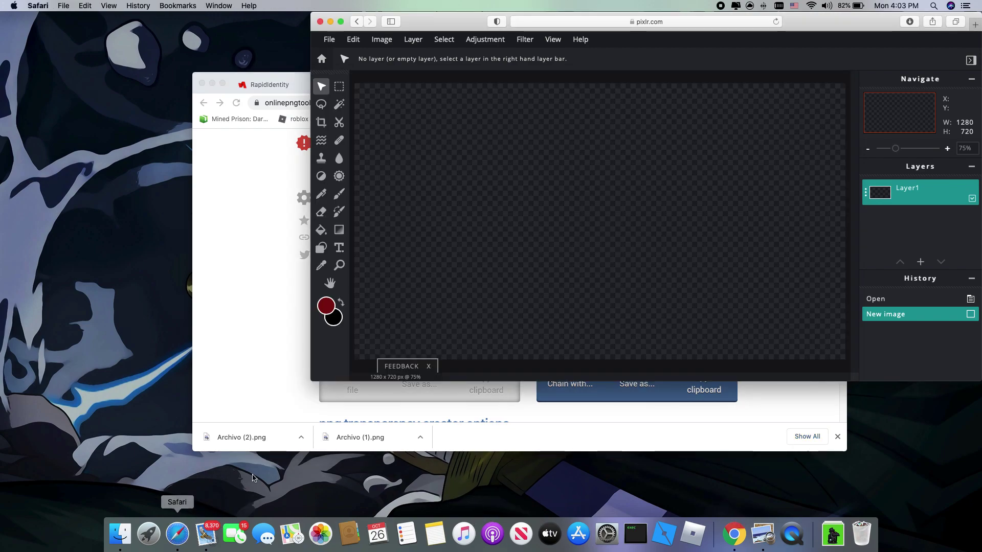
pyautogui.click(975, 24)
pyautogui.write('transpa')
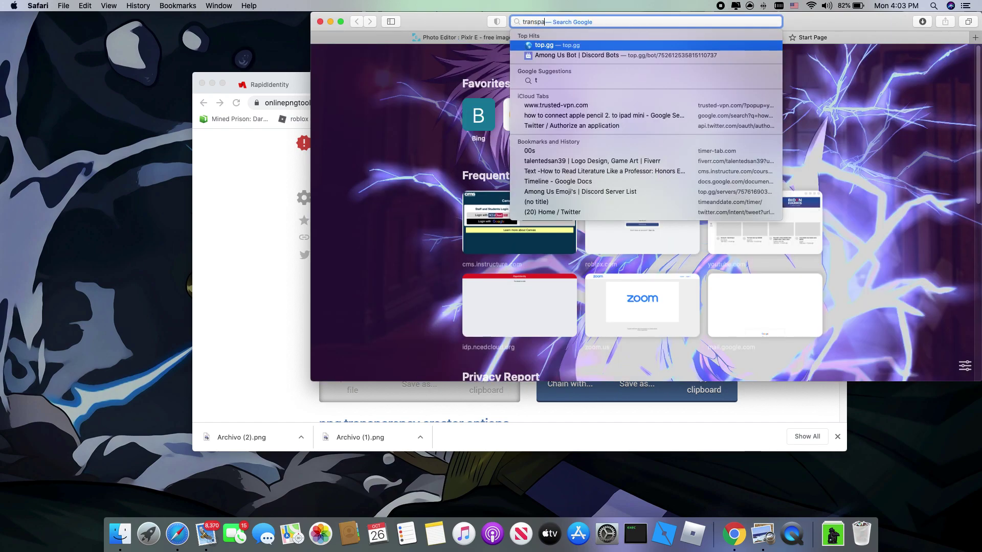
pyautogui.write('rent maker')
pyautogui.press('Return')
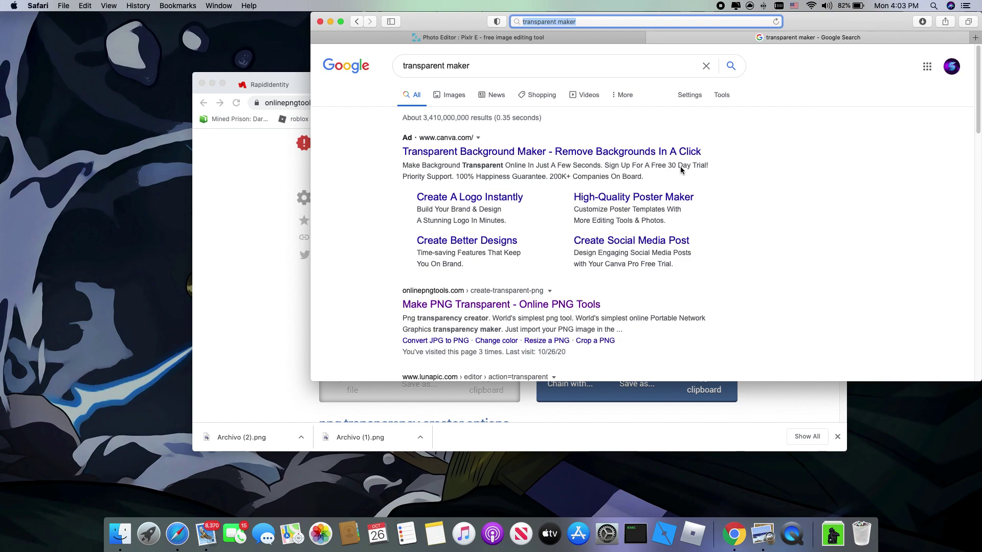
# Step: Open Kapwing's Remove Background From Image page from the search results
pyautogui.scroll(-10, 665, 179)
pyautogui.scroll(5, 638, 195)
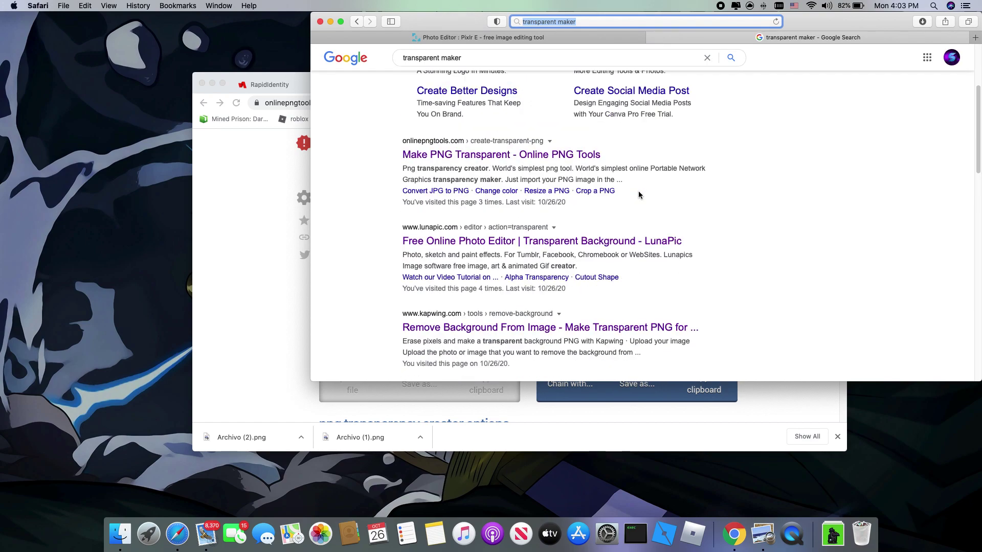
pyautogui.click(531, 153)
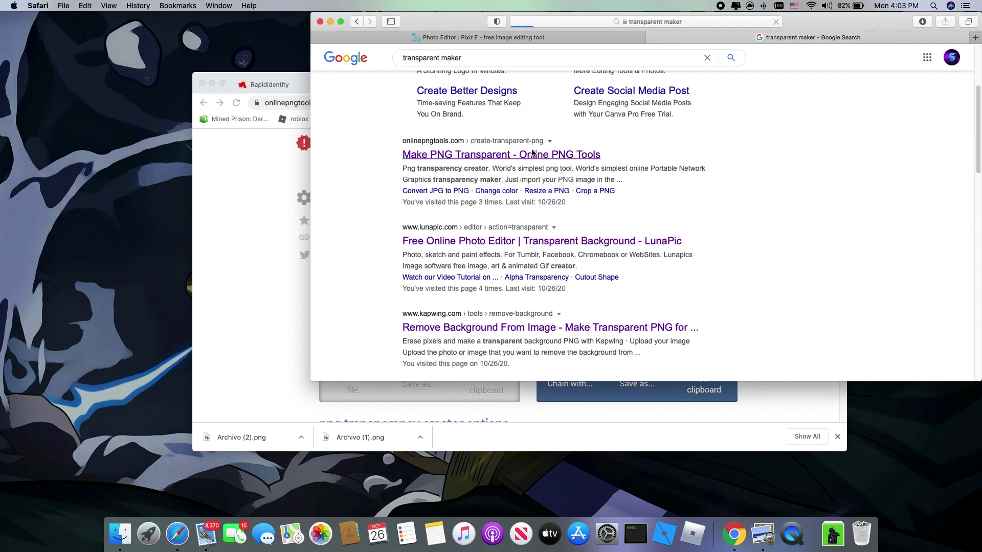
pyautogui.click(358, 21)
pyautogui.scroll(-3, 424, 113)
pyautogui.click(550, 254)
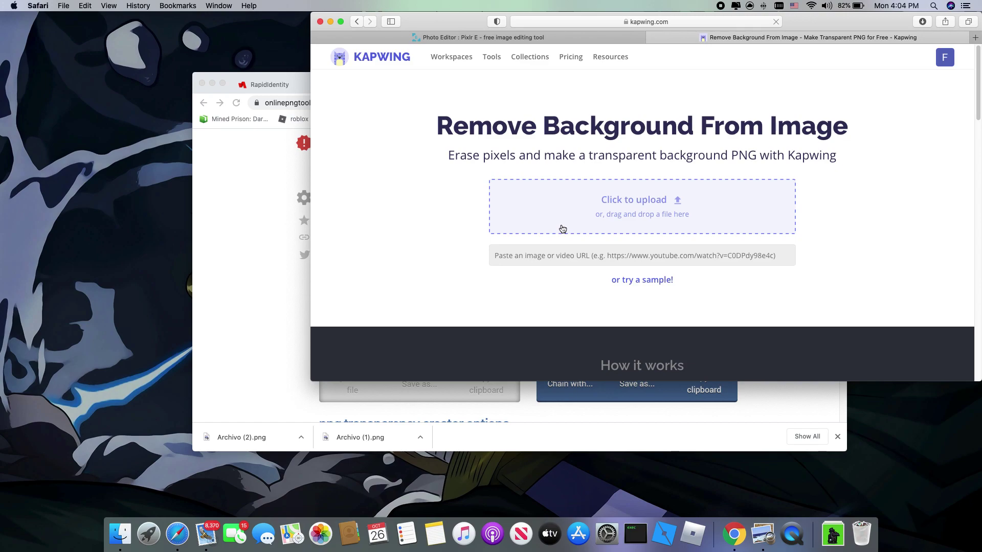
# Step: Search This Mac for "Archivo" and upload Archivo (1).png to Kapwing's background remover
pyautogui.click(561, 230)
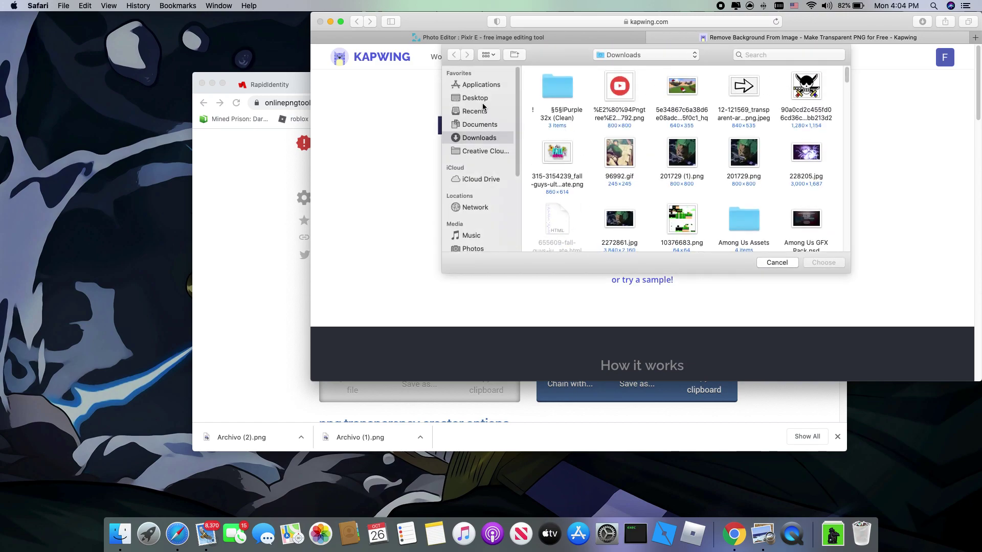
pyautogui.click(483, 112)
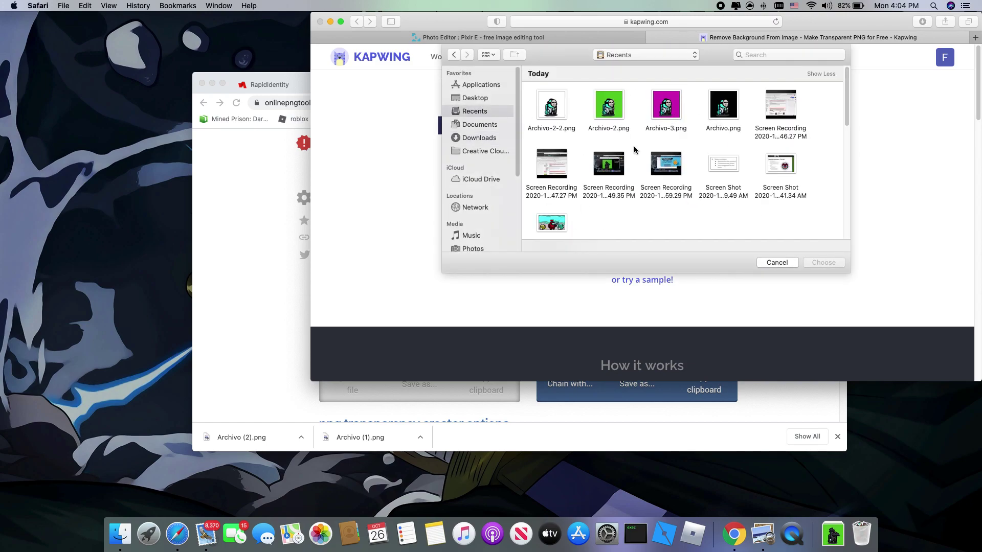
pyautogui.scroll(-8, 634, 147)
pyautogui.scroll(5, 631, 143)
pyautogui.scroll(2, 631, 140)
pyautogui.click(749, 53)
pyautogui.write('Archivo')
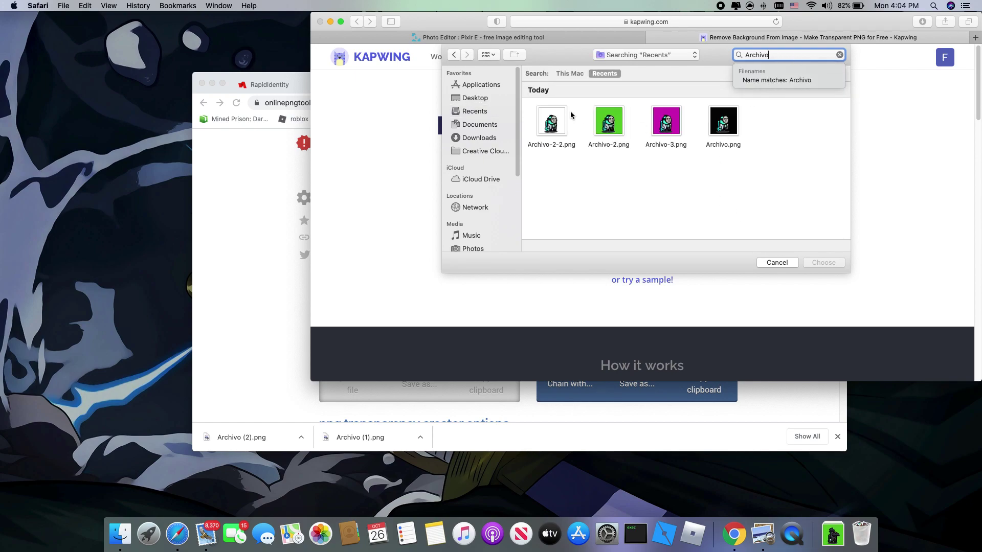
pyautogui.click(569, 73)
pyautogui.scroll(-1, 562, 194)
pyautogui.click(559, 196)
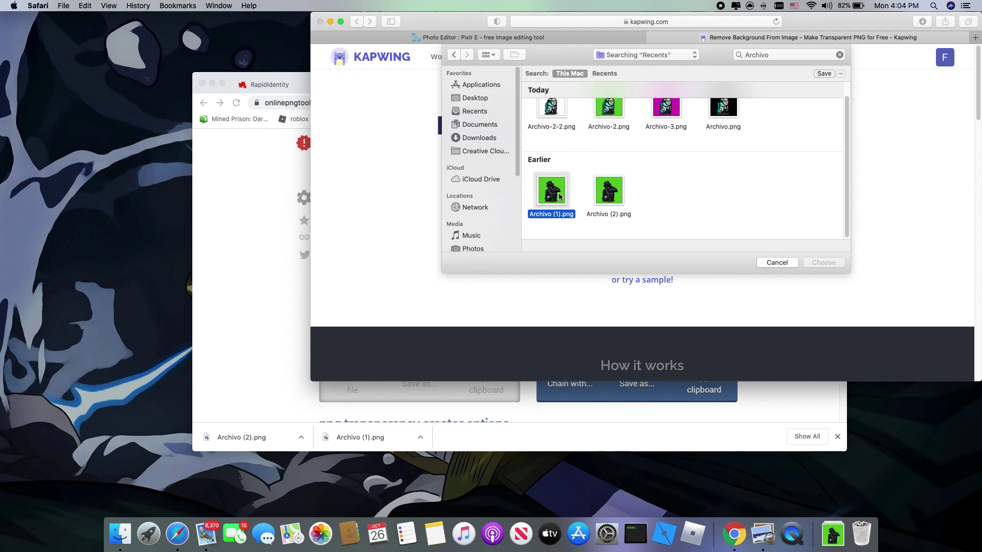
pyautogui.doubleClick(559, 196)
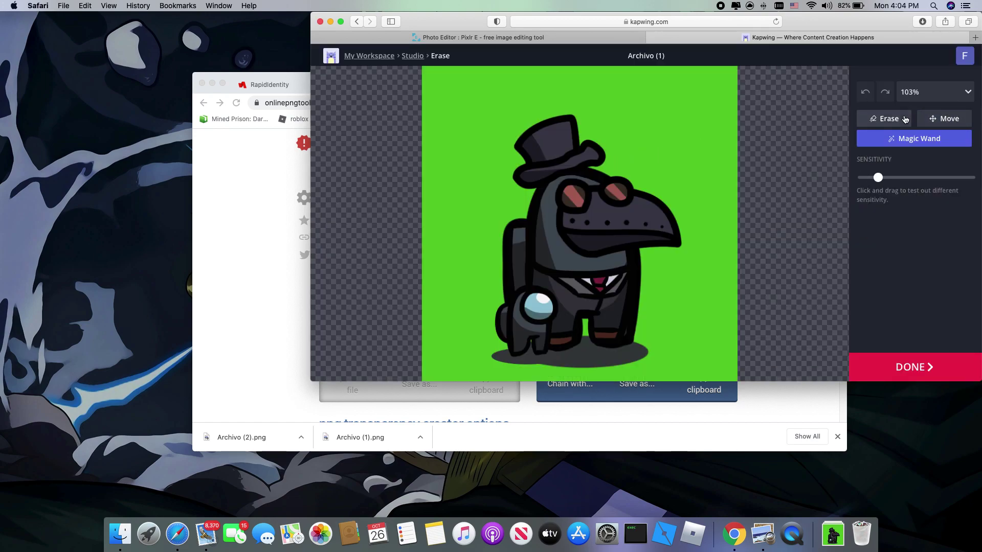
# Step: Remove the green background and the green gap between the avatar's legs with the Magic Wand
pyautogui.click(632, 128)
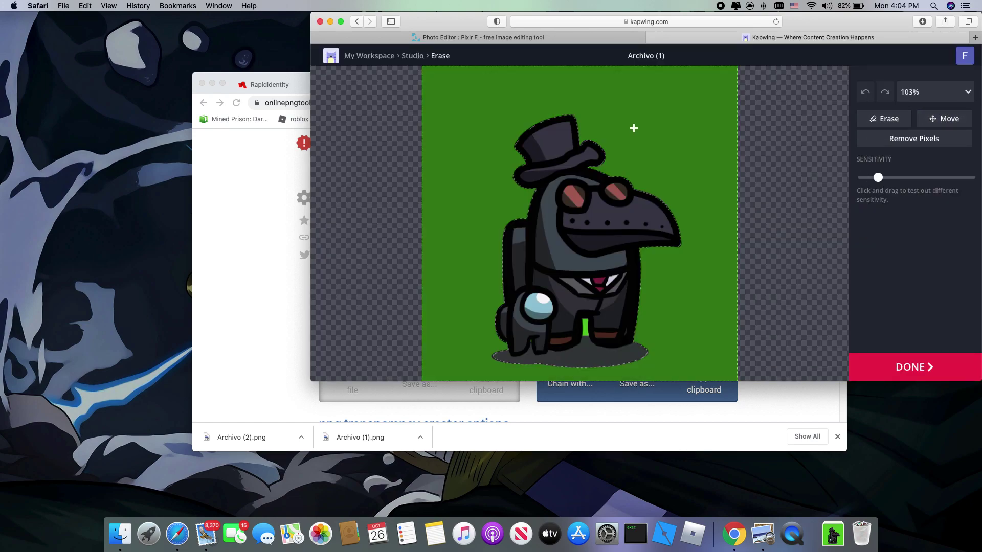
pyautogui.click(895, 140)
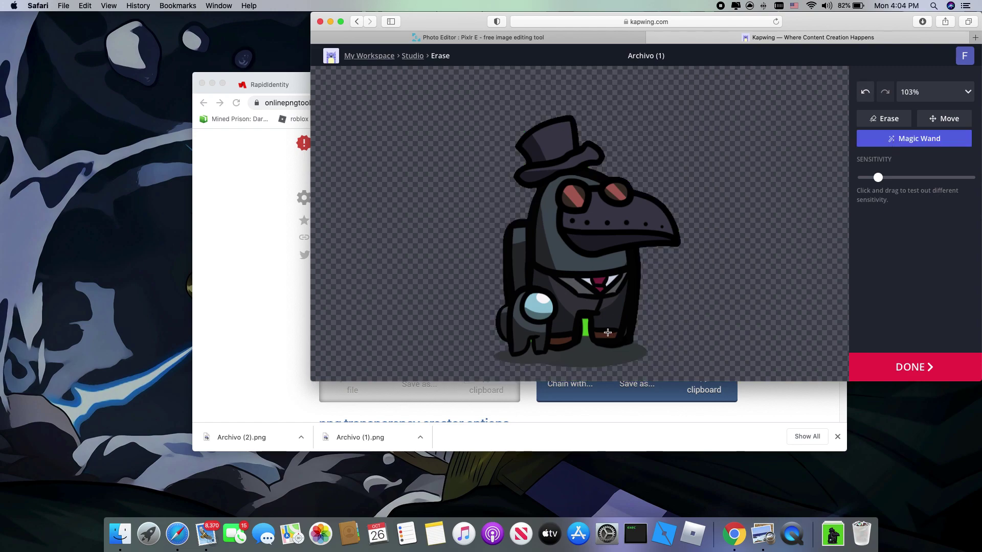
pyautogui.click(585, 327)
pyautogui.click(901, 145)
# Step: Try to isolate the small area between the mini crewmate's legs with the Magic Wand, lowering the sensitivity to its minimum
pyautogui.click(531, 343)
pyautogui.scroll(3, 527, 342)
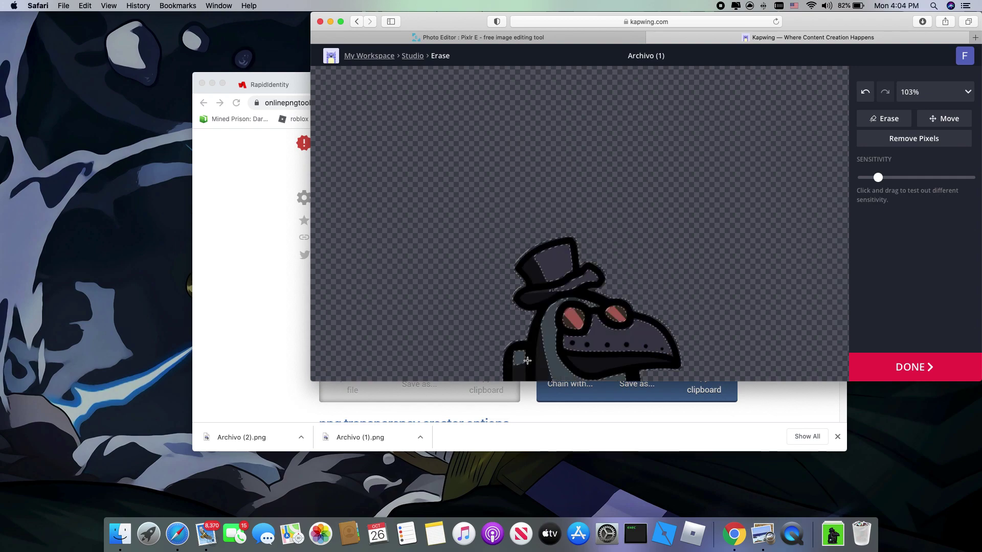
pyautogui.scroll(-6, 521, 343)
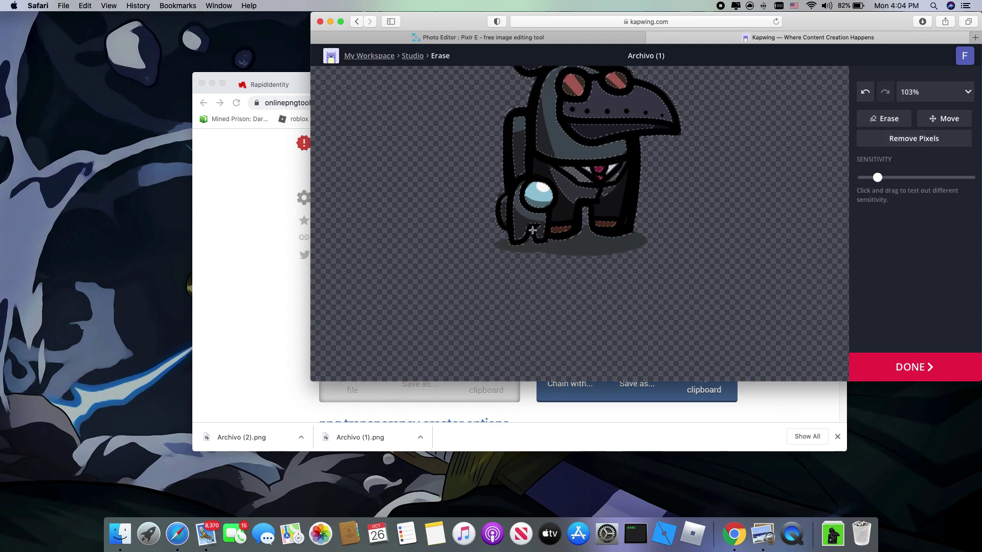
pyautogui.click(532, 231)
pyautogui.click(537, 234)
pyautogui.click(541, 248)
pyautogui.click(532, 232)
pyautogui.click(530, 238)
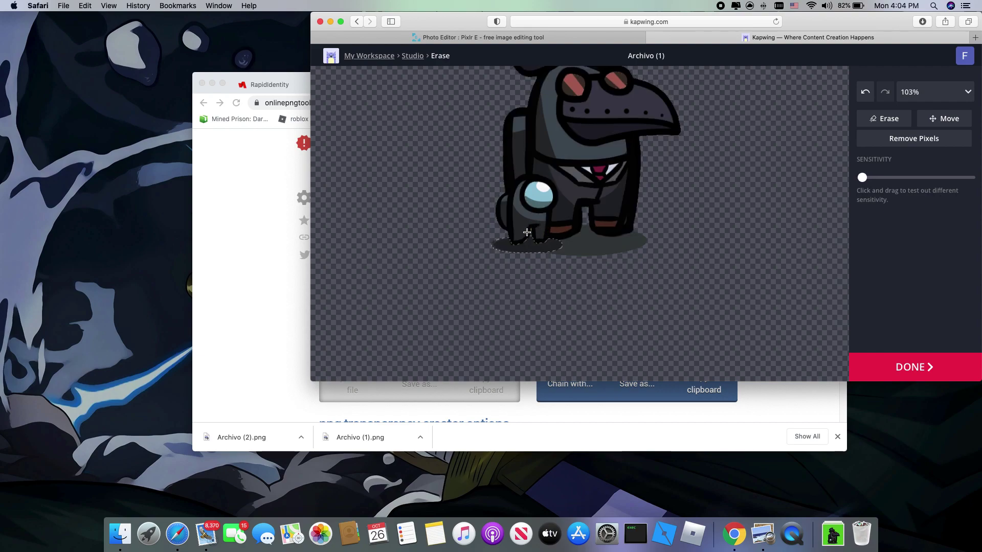
pyautogui.click(532, 230)
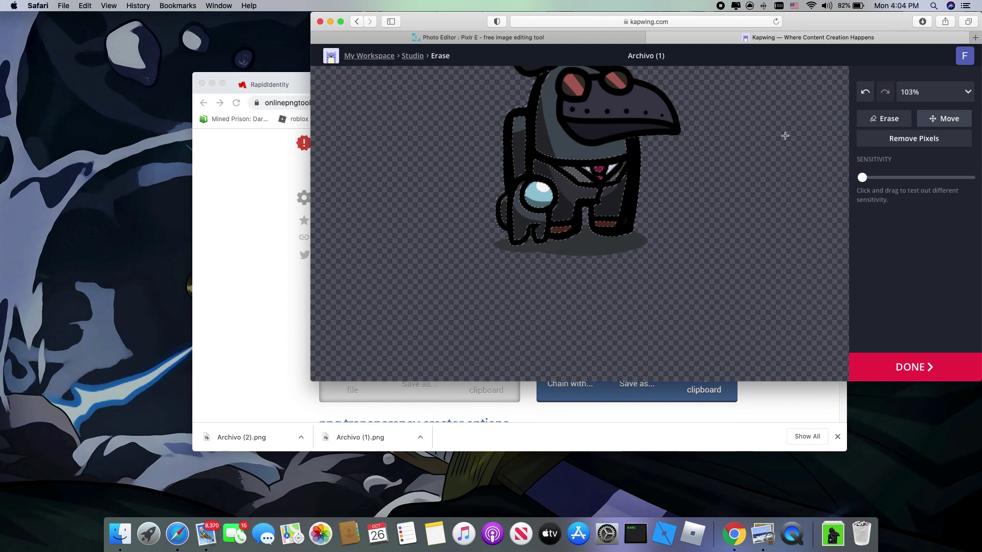
pyautogui.scroll(5, 588, 179)
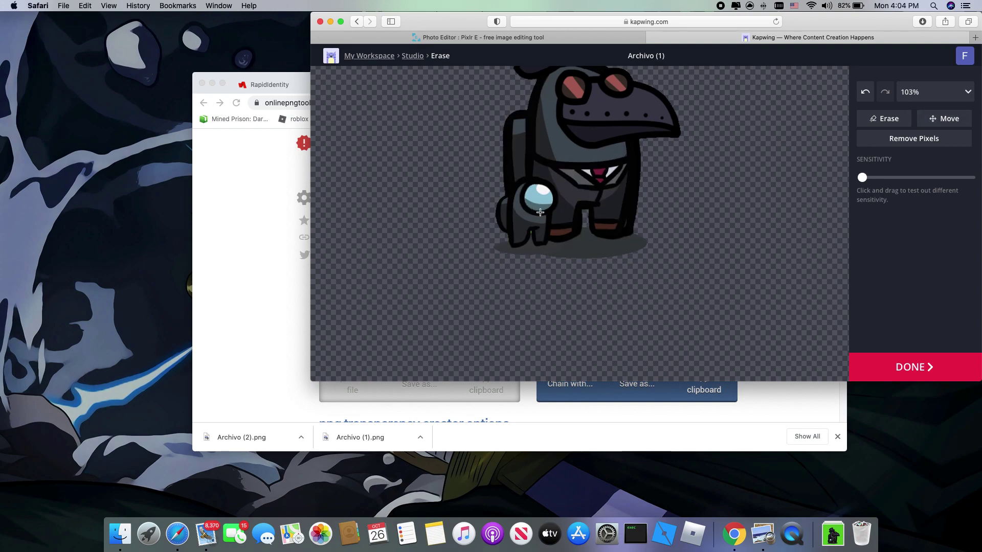
pyautogui.scroll(-3, 569, 202)
pyautogui.click(934, 90)
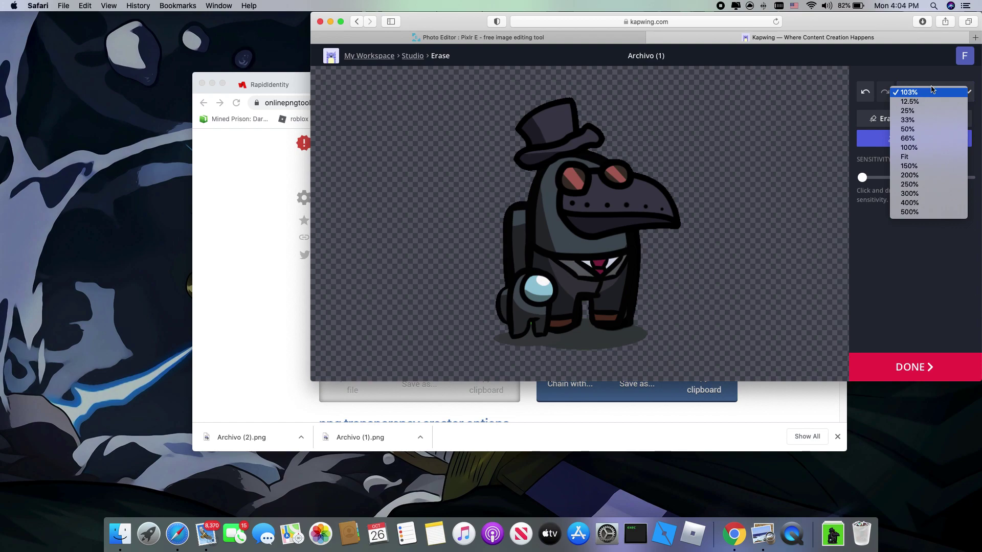
pyautogui.click(929, 100)
pyautogui.click(931, 94)
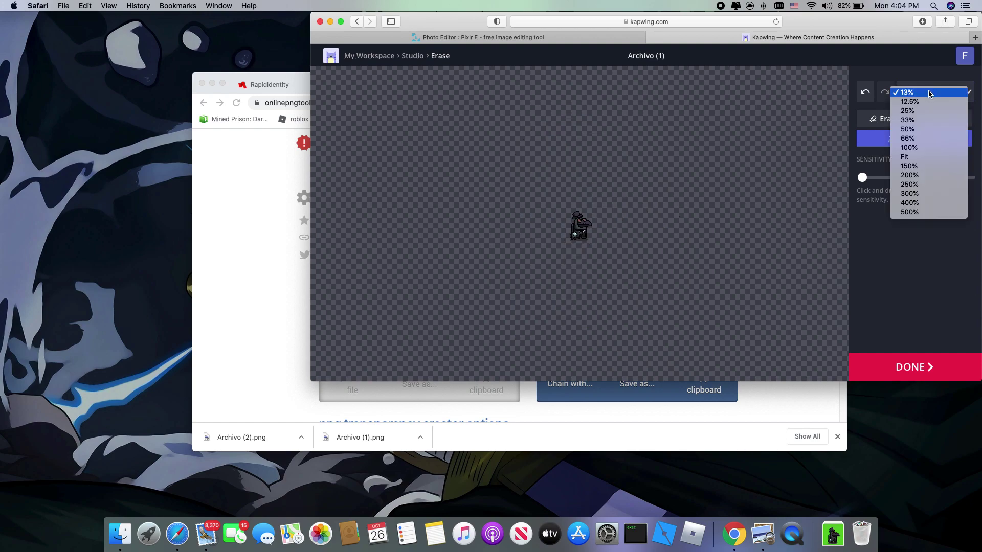
pyautogui.click(927, 156)
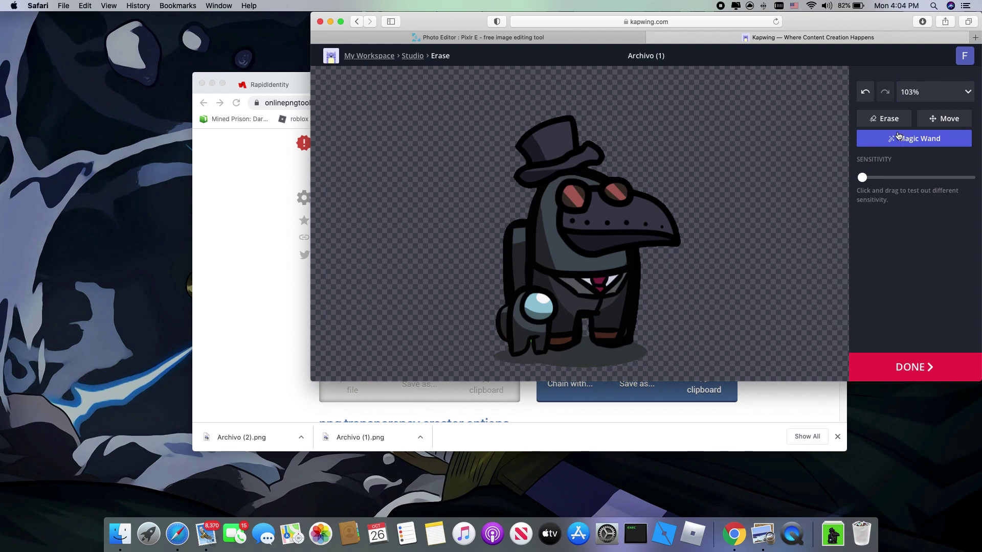
# Step: Switch through the Erase and Move tools and return to the Magic Wand
pyautogui.click(896, 121)
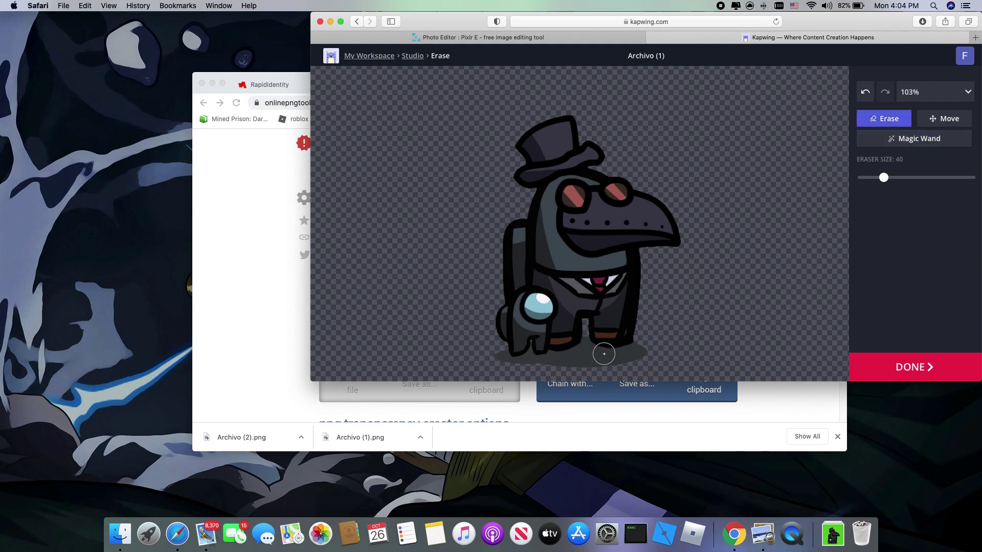
pyautogui.click(943, 122)
pyautogui.click(935, 145)
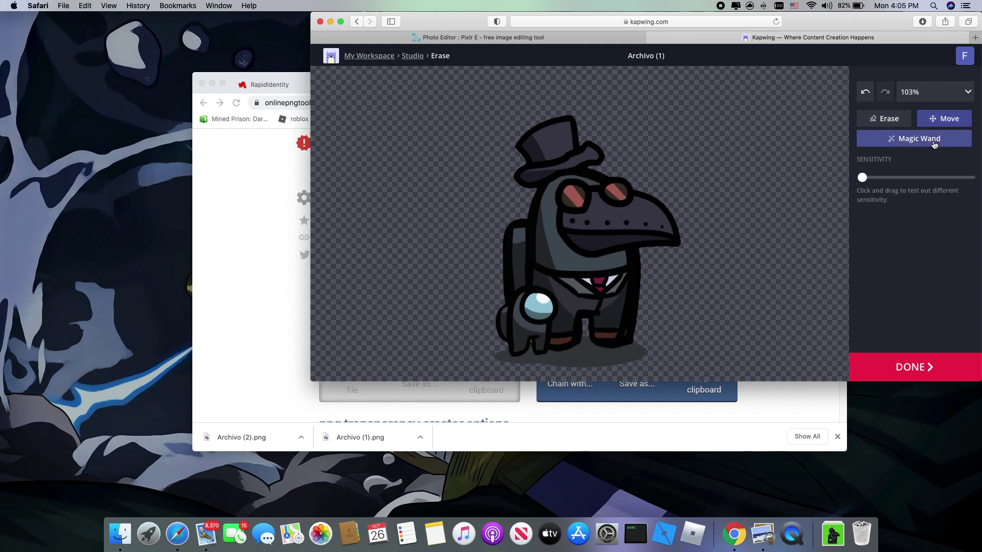
# Step: Try to isolate the small gap between the mini crewmate's legs with the Magic Wand at maximum and minimum sensitivity
pyautogui.moveTo(862, 178); pyautogui.dragTo(974, 195)
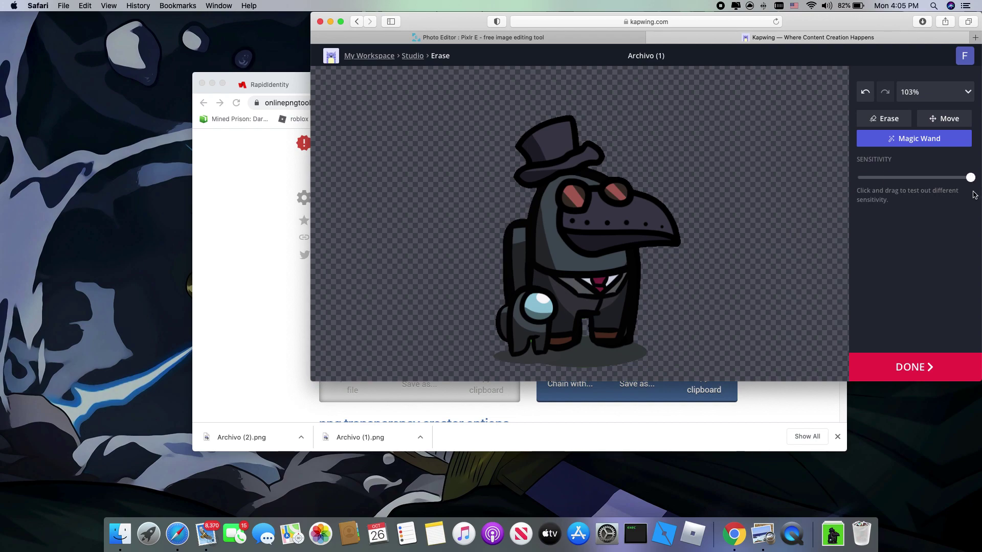
pyautogui.click(534, 340)
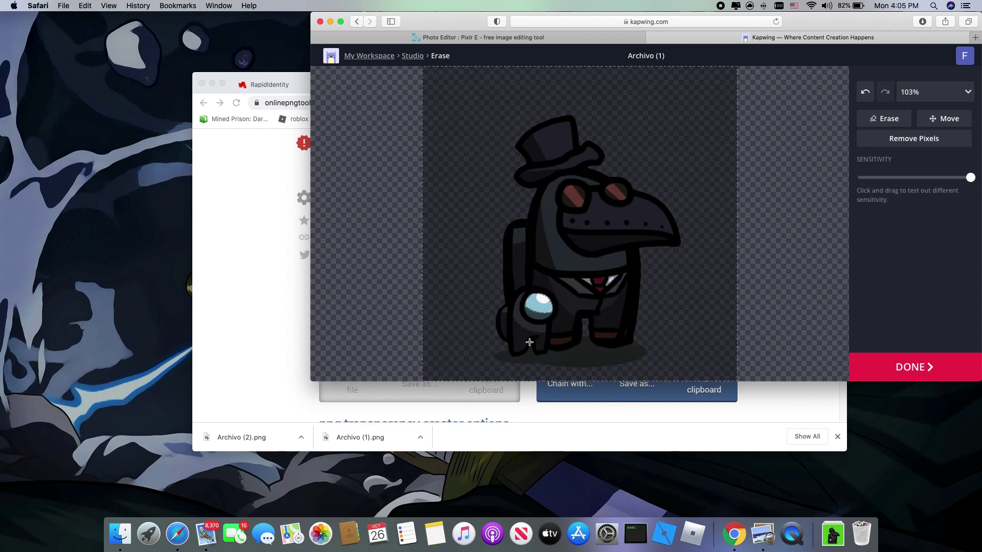
pyautogui.moveTo(878, 177); pyautogui.dragTo(853, 177)
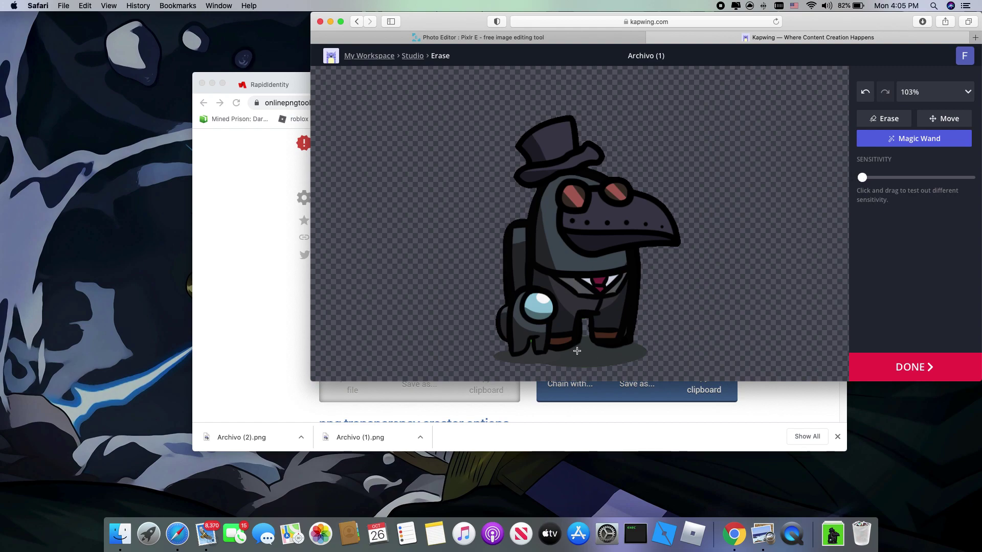
pyautogui.click(533, 340)
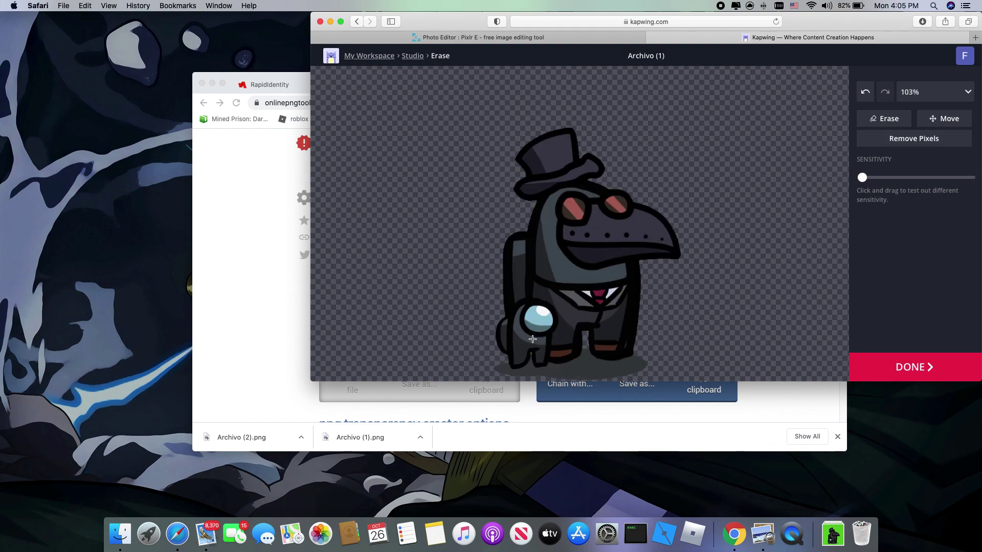
pyautogui.click(530, 329)
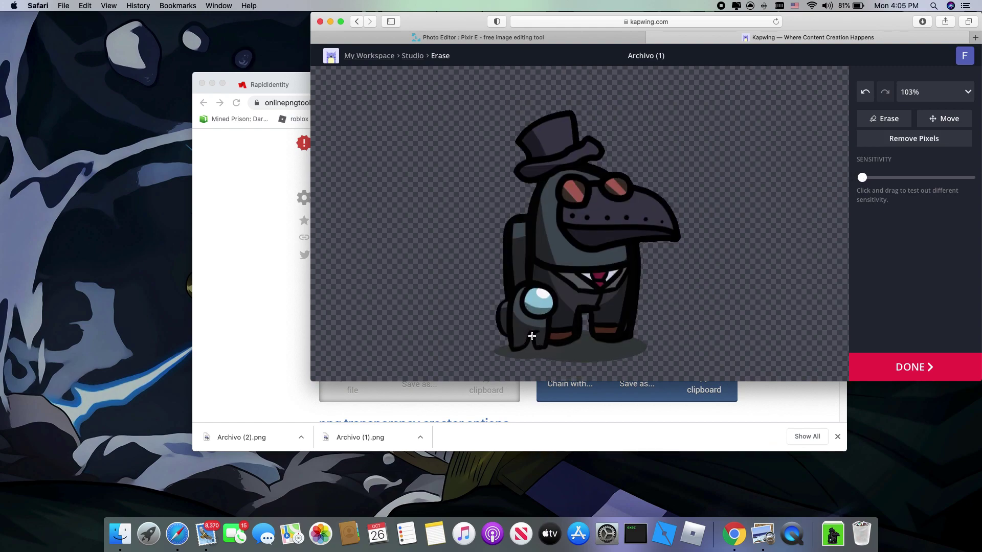
pyautogui.click(532, 333)
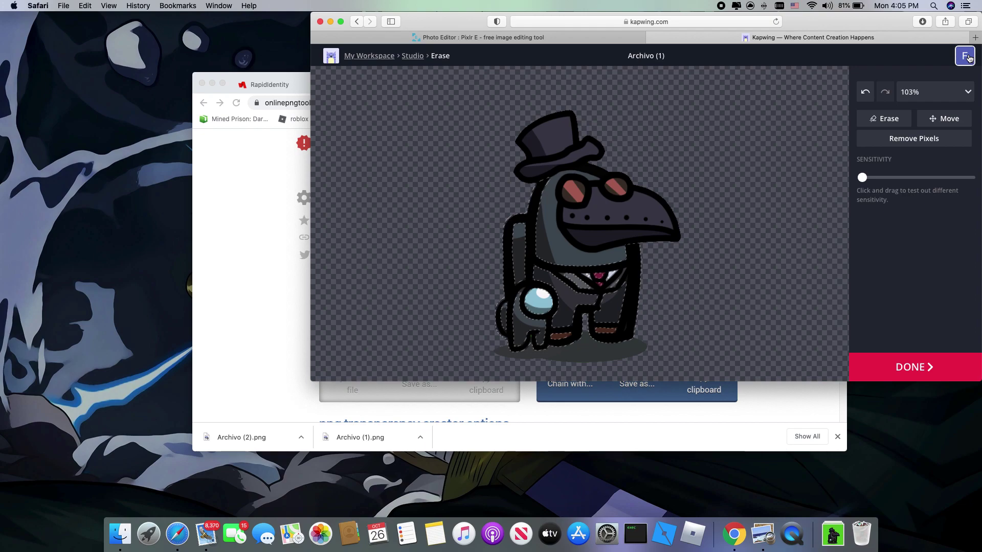
pyautogui.rightClick(740, 156)
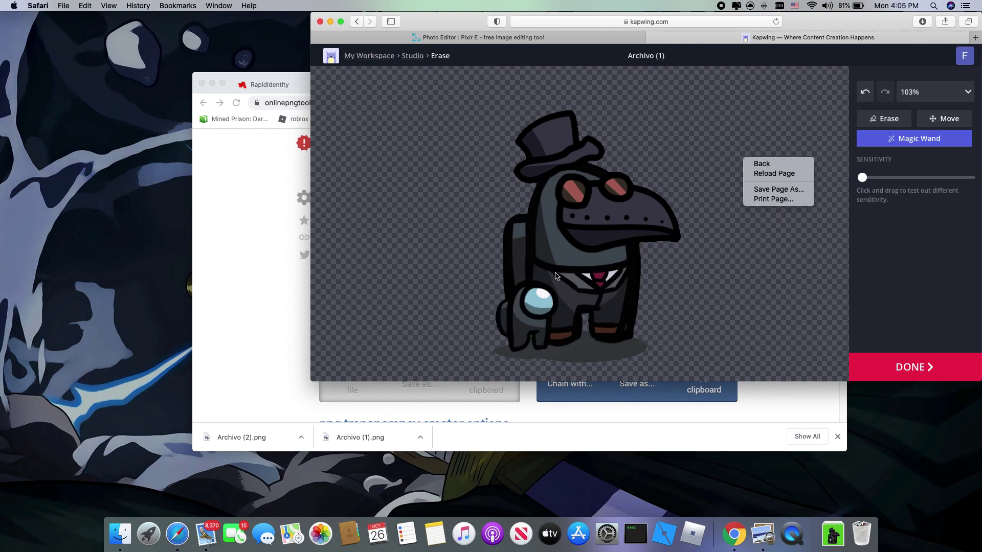
pyautogui.rightClick(539, 279)
pyautogui.rightClick(530, 339)
pyautogui.click(533, 335)
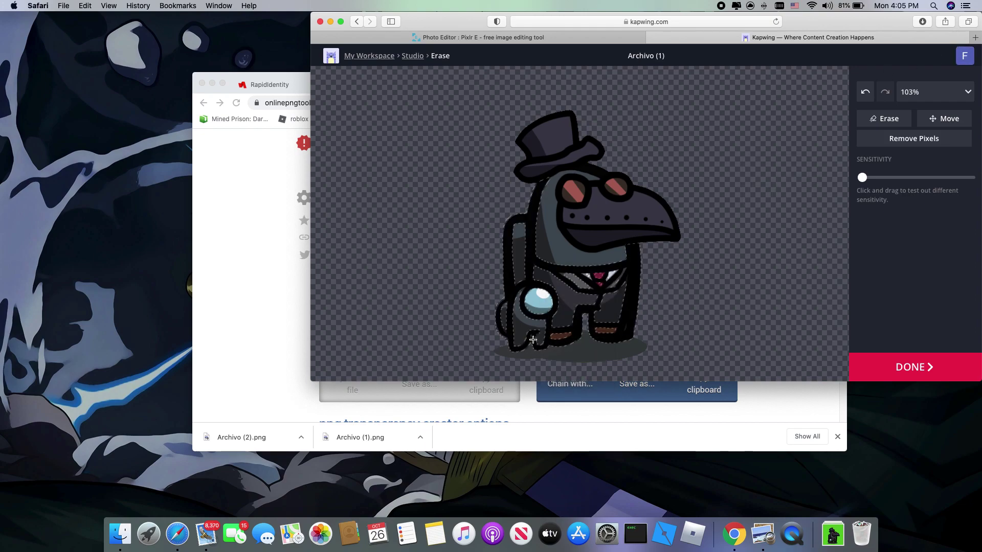
pyautogui.click(537, 342)
pyautogui.click(545, 347)
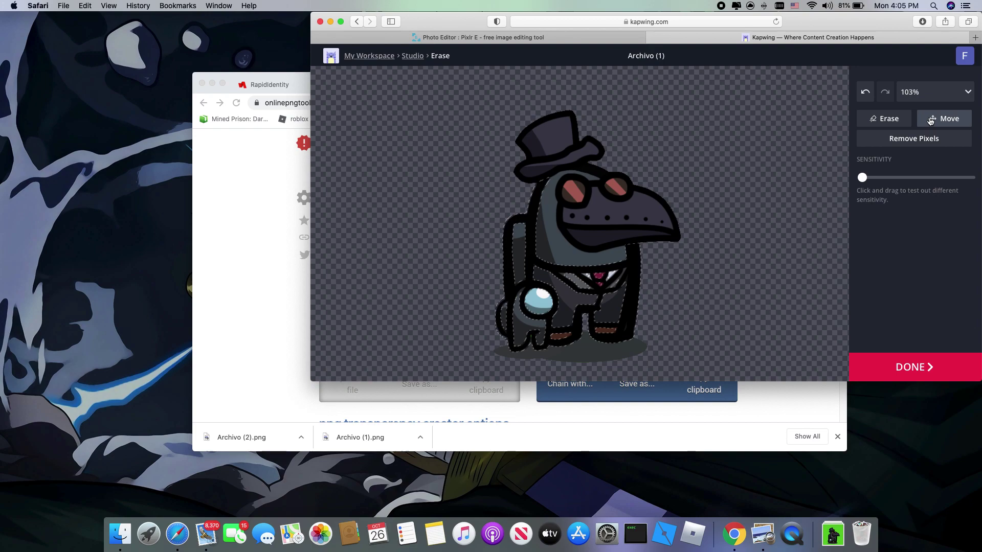
# Step: Leave the Magic Wand for the Move tool and finish erasing the avatar's background
pyautogui.click(900, 119)
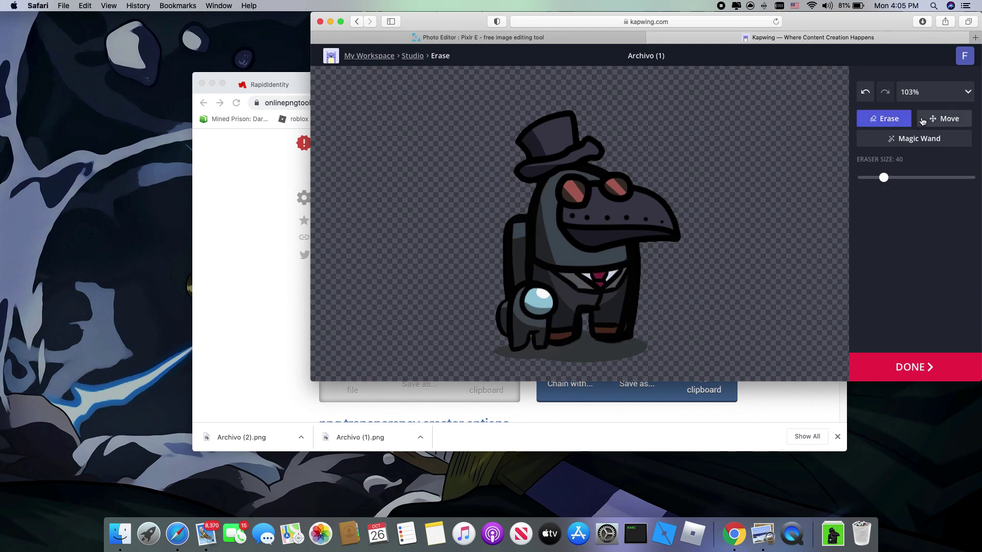
pyautogui.click(938, 121)
pyautogui.moveTo(590, 185); pyautogui.dragTo(668, 202)
pyautogui.click(917, 369)
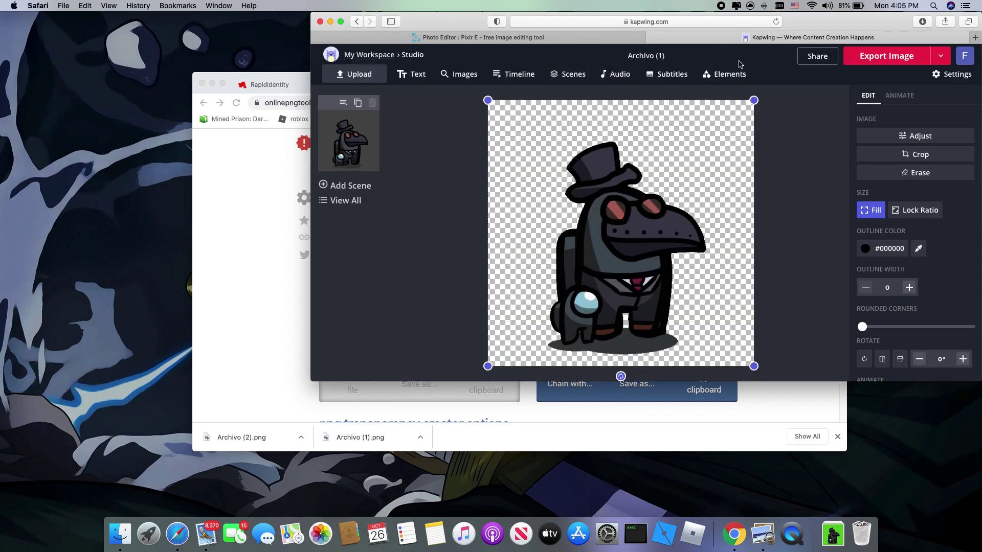
# Step: Export the background-free avatar as an image and download it
pyautogui.click(923, 56)
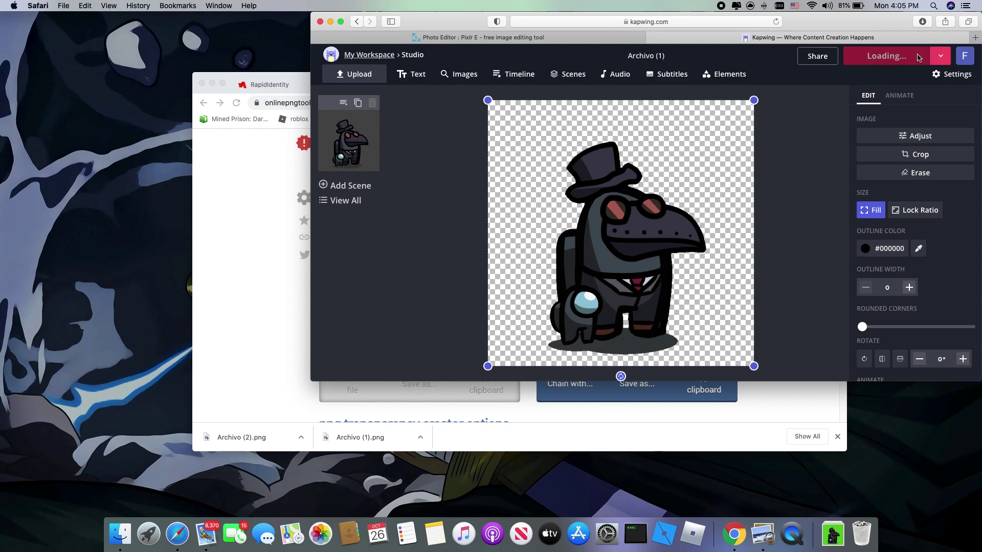
pyautogui.scroll(-2, 541, 174)
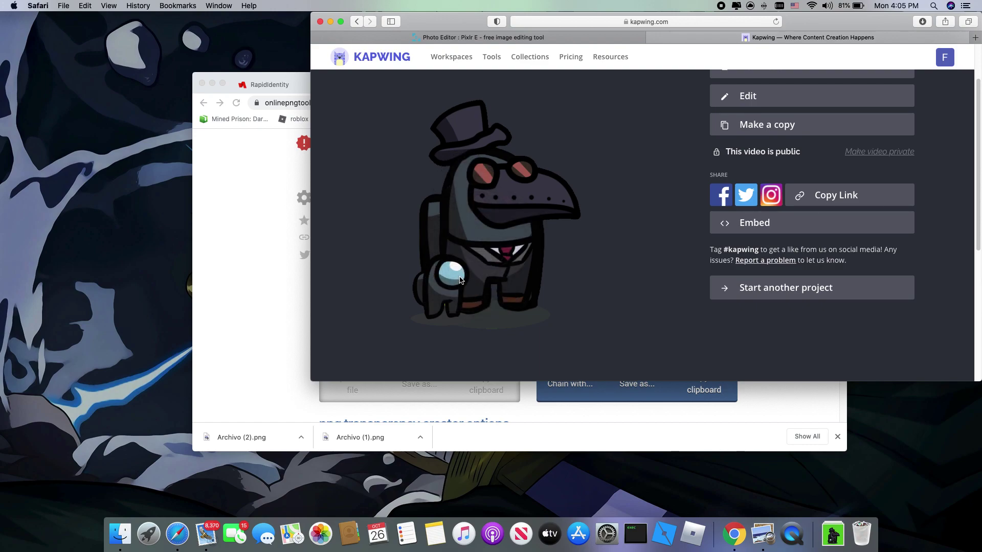
pyautogui.scroll(3, 632, 277)
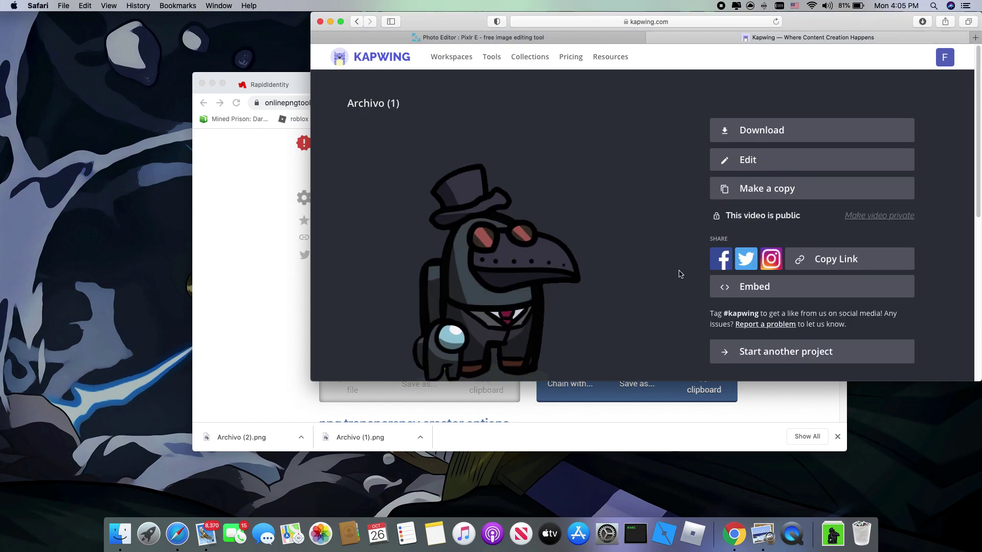
pyautogui.click(757, 130)
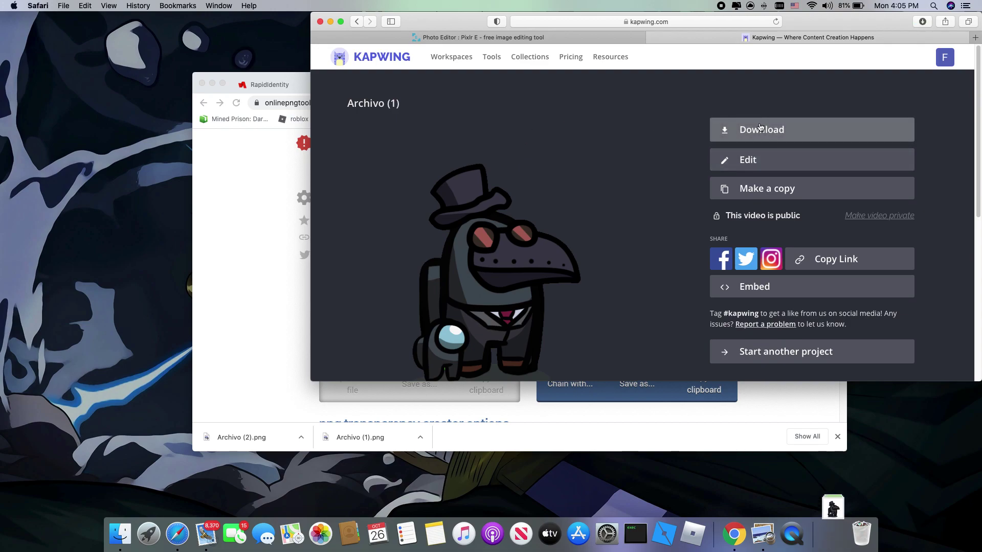
pyautogui.scroll(-1, 448, 368)
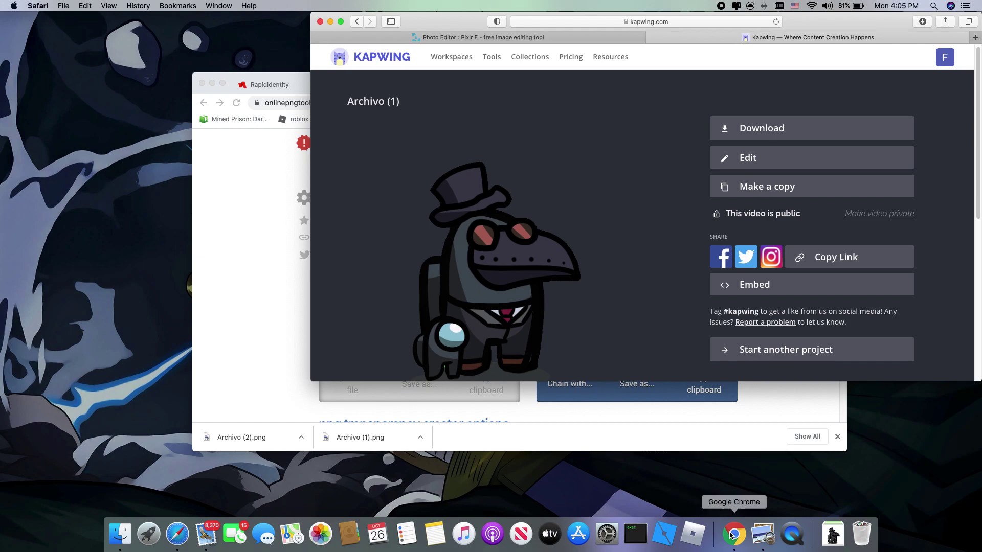
# Step: Switch to Pixlr and add the downloaded Archivo_(1).png as a layer in the current 1280 × 720 image
pyautogui.click(419, 39)
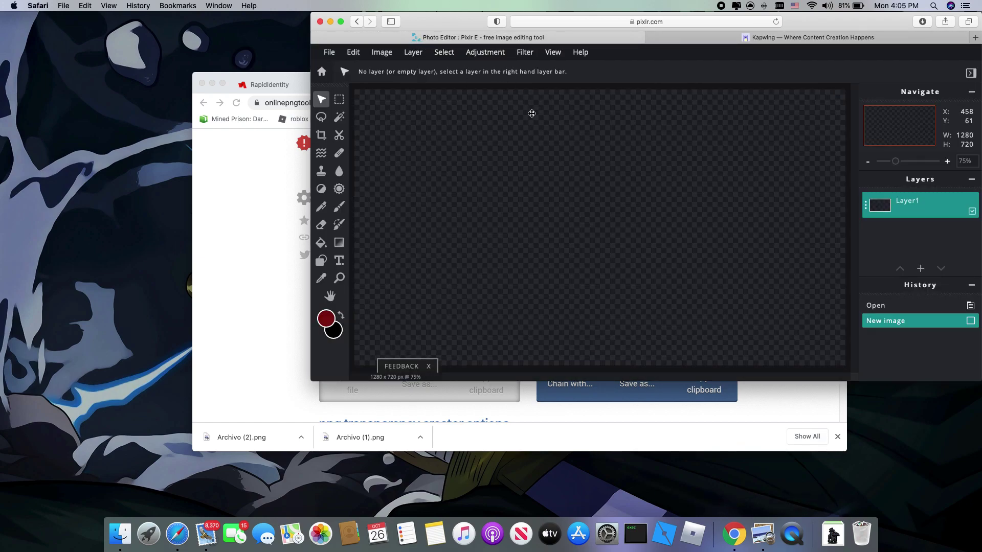
pyautogui.click(747, 35)
pyautogui.click(833, 533)
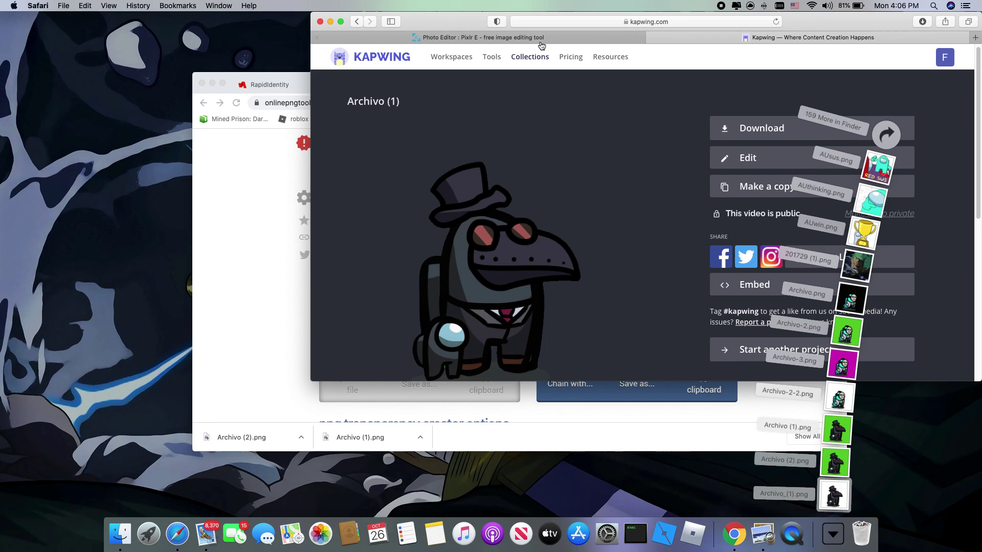
pyautogui.click(478, 37)
pyautogui.click(833, 534)
pyautogui.moveTo(833, 494); pyautogui.dragTo(666, 373)
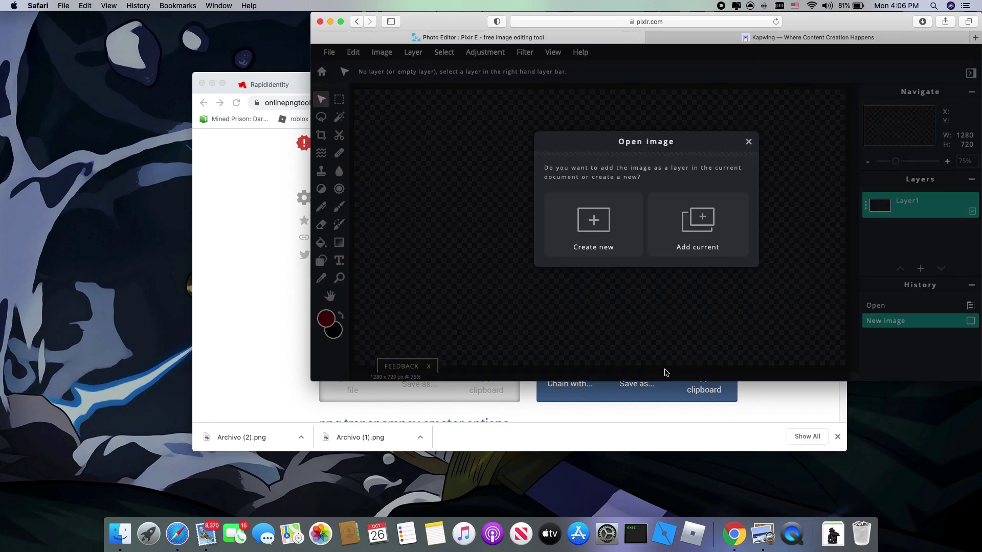
pyautogui.click(741, 249)
# Step: Bring Kill-Background.png from Finder into the current Pixlr image as a new layer
pyautogui.click(120, 534)
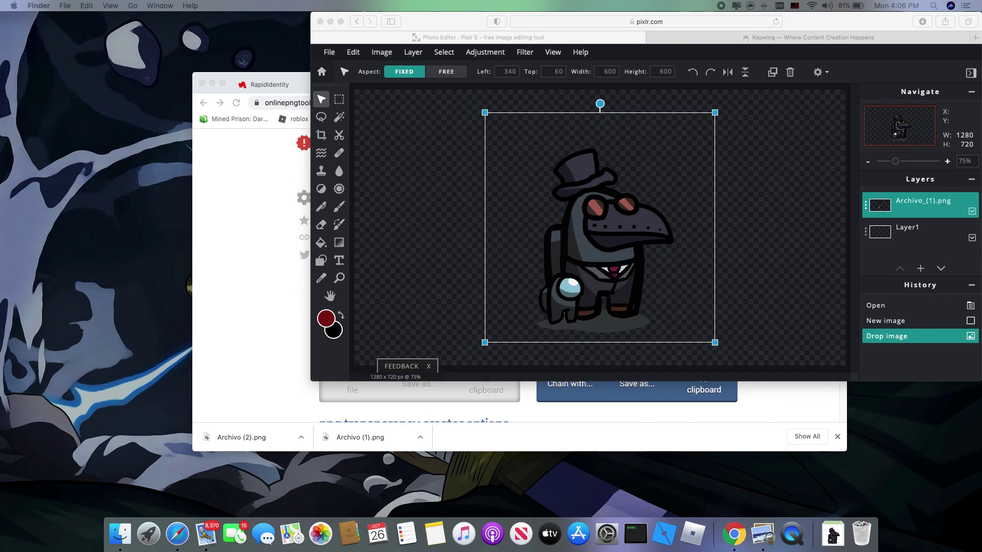
pyautogui.moveTo(104, 286); pyautogui.dragTo(352, 280)
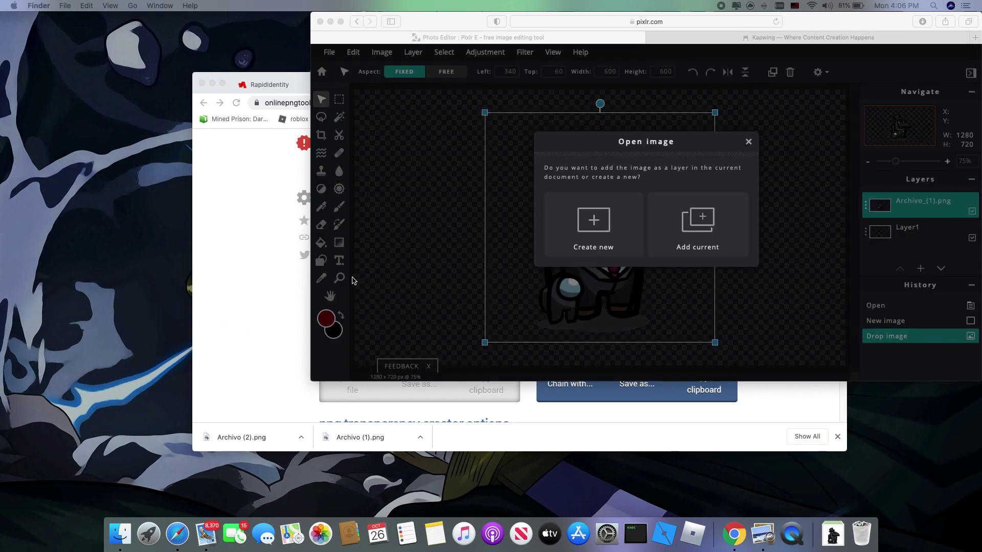
pyautogui.click(718, 233)
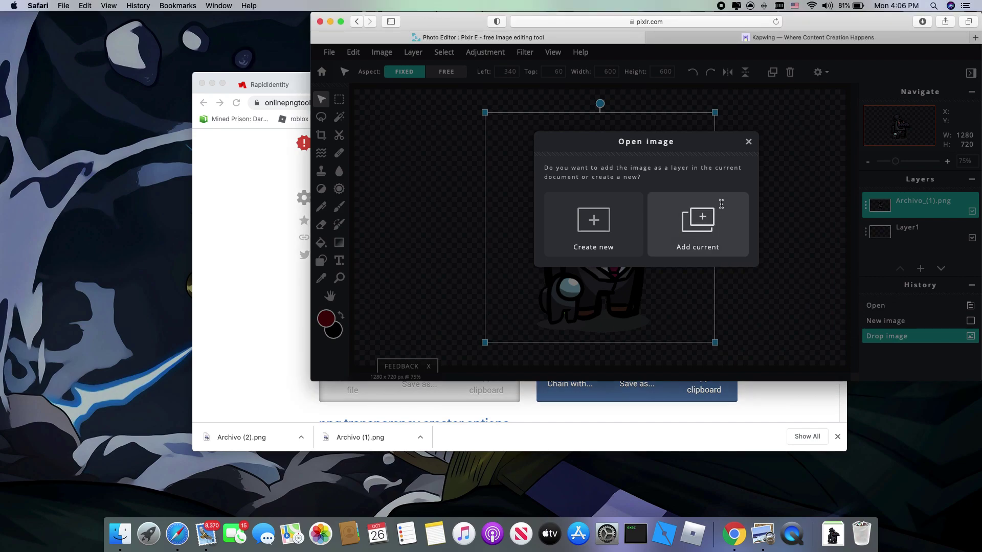
pyautogui.click(697, 227)
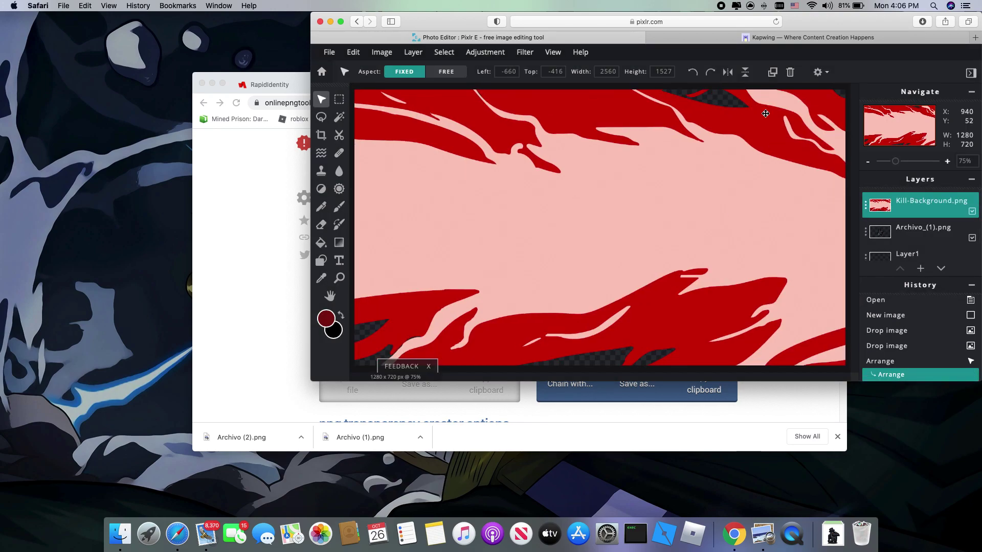
# Step: Search Google for "toast youtube" in a new tab and open the Disguised Toast channel's video list
pyautogui.click(975, 37)
pyautogui.write('toast youtube')
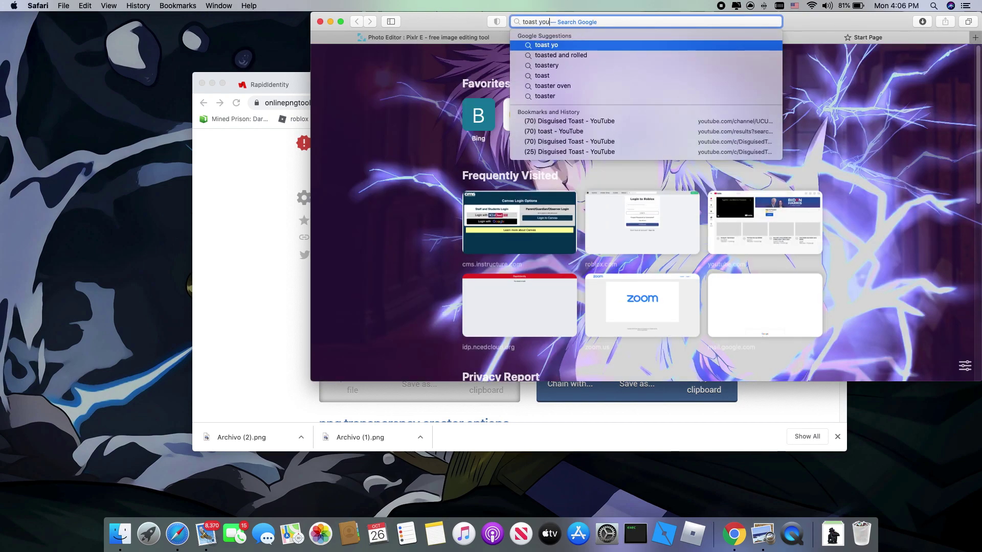
pyautogui.press('Return')
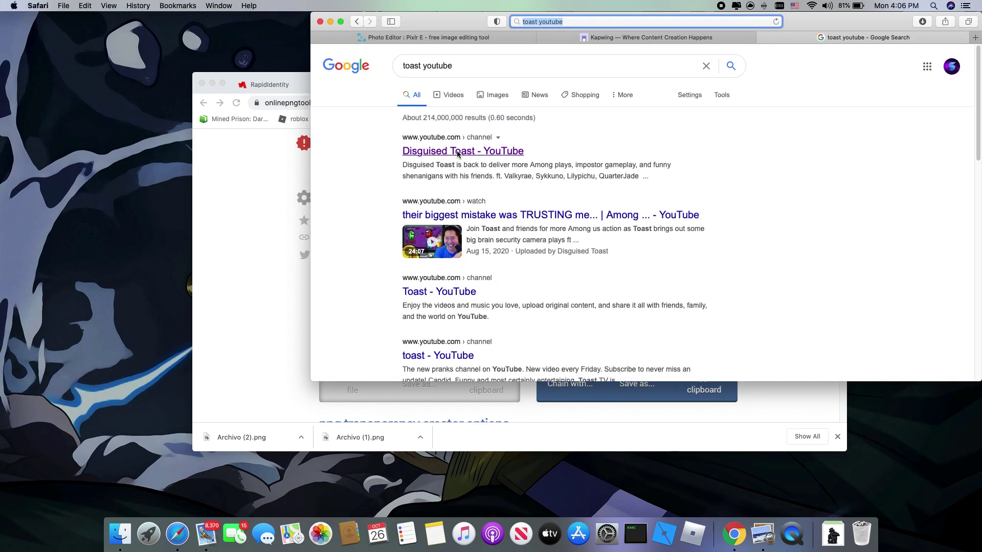
pyautogui.click(459, 153)
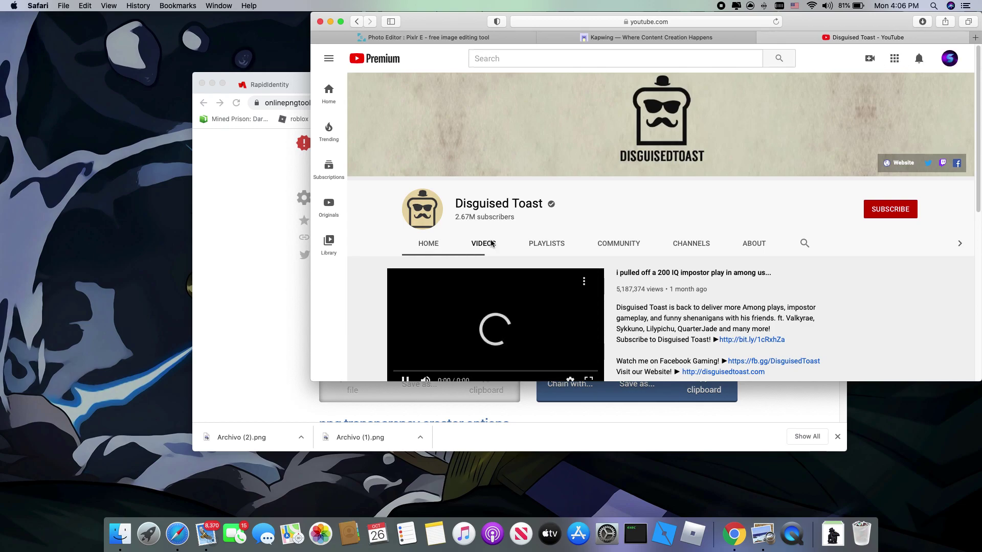
pyautogui.click(483, 243)
# Step: Examine the Among Us thumbnails in Disguised Toast's uploads for their backgrounds and character layouts
pyautogui.scroll(-5, 498, 250)
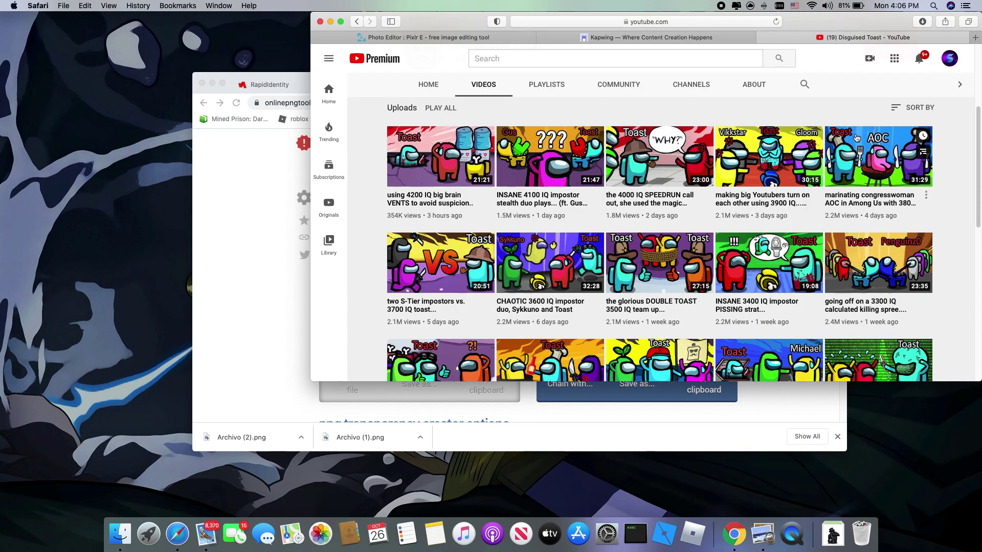
pyautogui.scroll(-2, 611, 315)
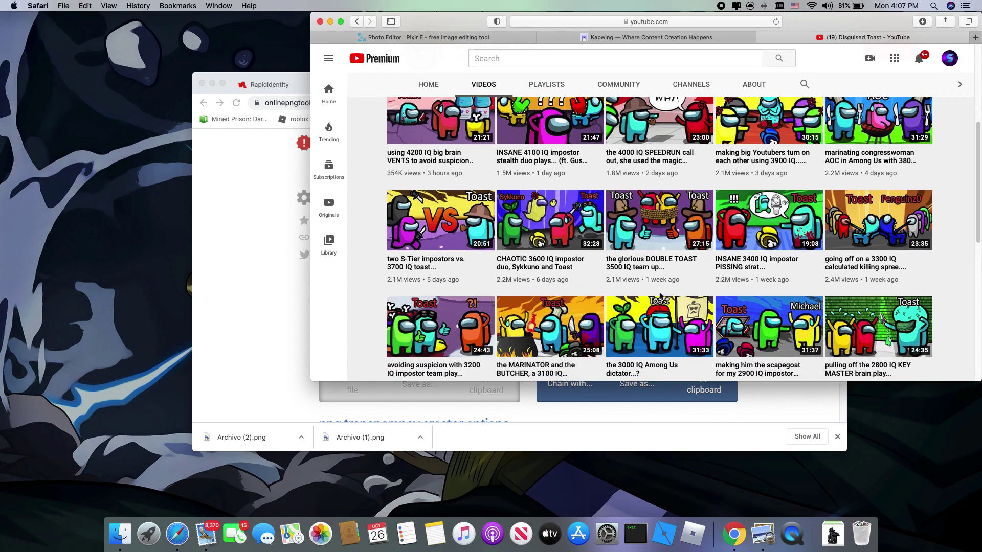
pyautogui.scroll(-5, 739, 310)
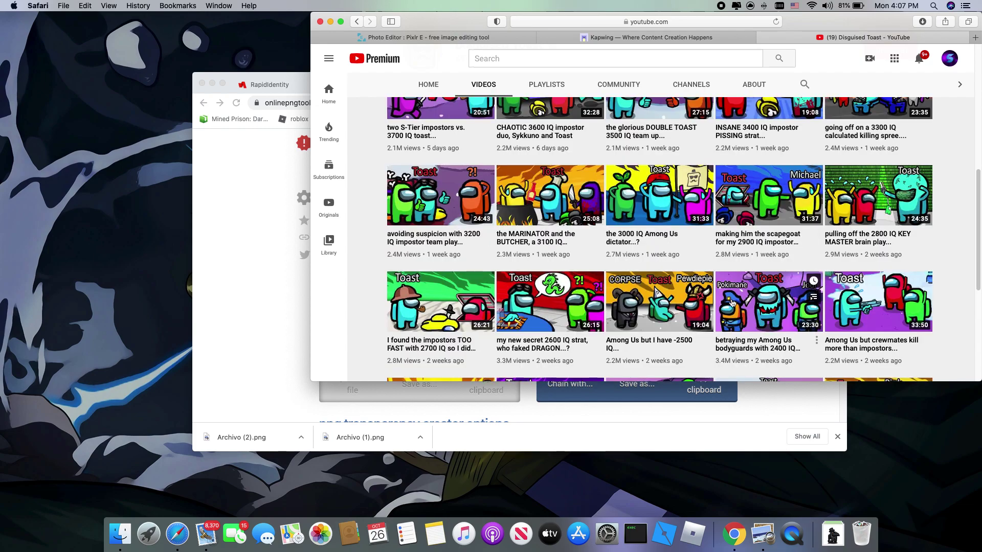
pyautogui.scroll(-3, 703, 292)
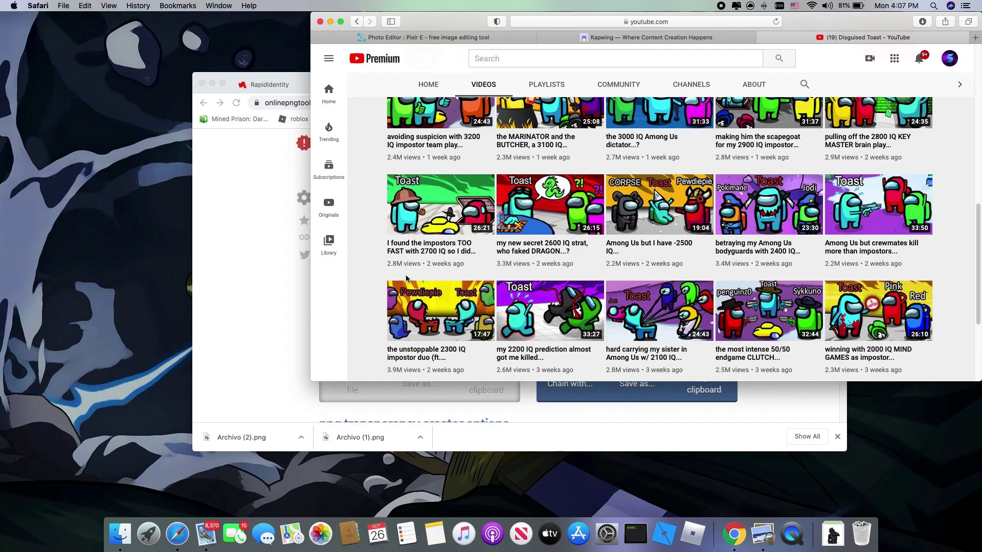
pyautogui.scroll(7, 701, 208)
pyautogui.scroll(6, 851, 327)
pyautogui.scroll(-1, 856, 325)
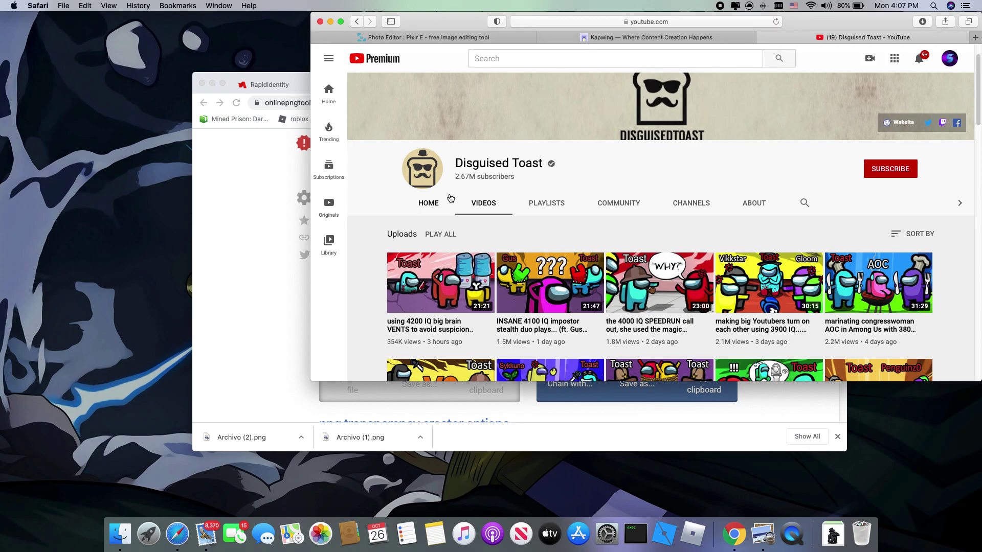
# Step: Return to Pixlr, move the Kill-Background.png layer to about left -1026, top -585, and place it beneath Archivo_(1).png
pyautogui.click(692, 36)
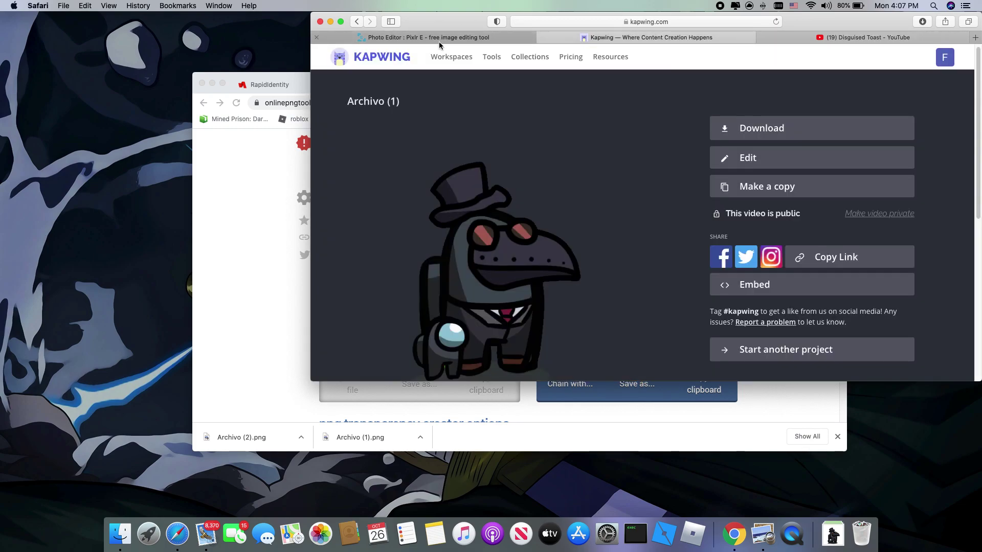
pyautogui.click(439, 39)
pyautogui.rightClick(662, 165)
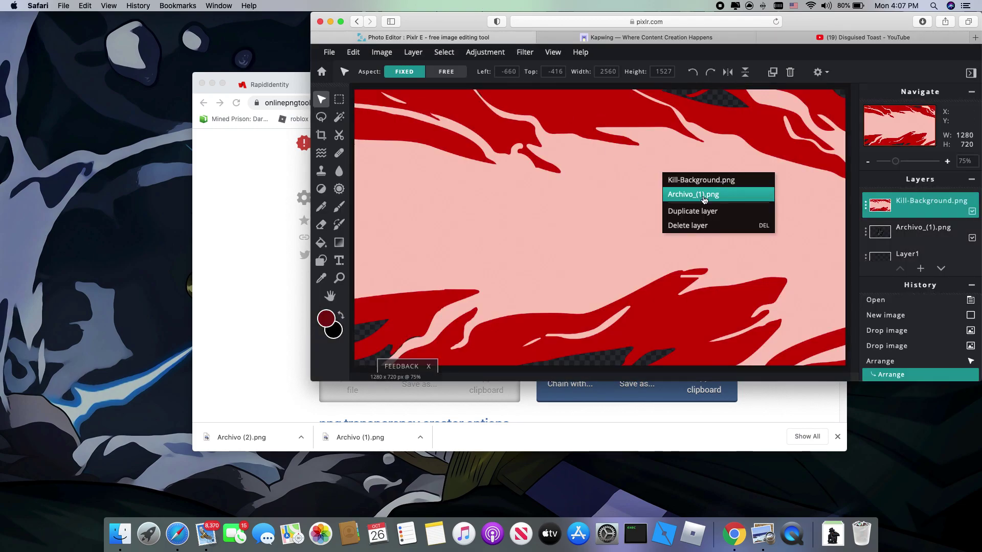
pyautogui.click(678, 179)
pyautogui.click(890, 209)
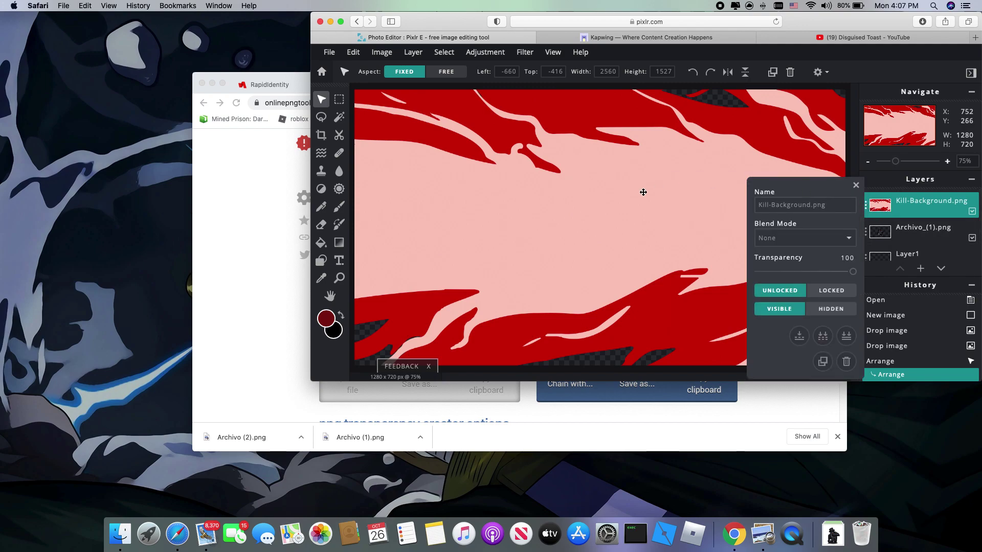
pyautogui.moveTo(644, 183); pyautogui.dragTo(651, 173)
pyautogui.moveTo(774, 194); pyautogui.dragTo(568, 215)
pyautogui.moveTo(667, 193); pyautogui.dragTo(726, 115)
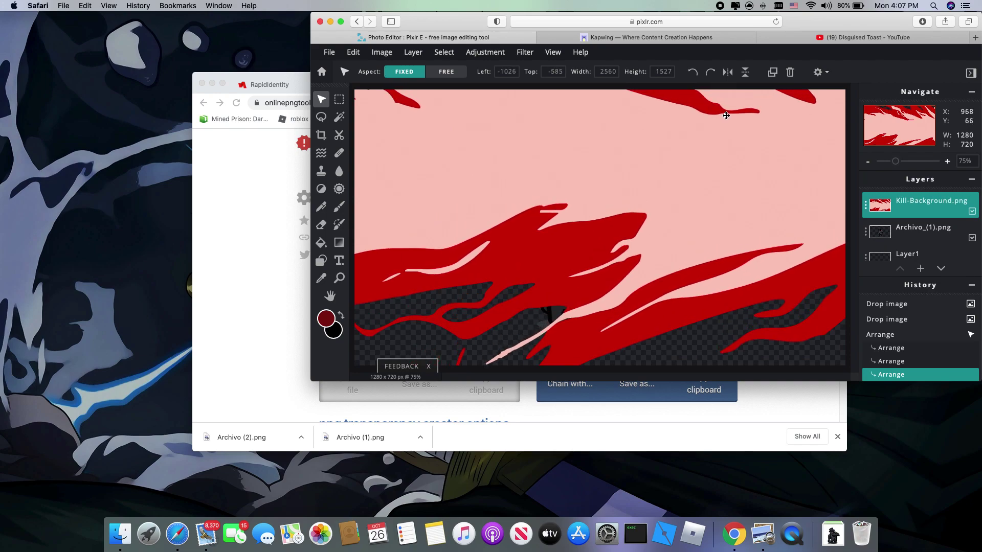
pyautogui.moveTo(935, 204); pyautogui.dragTo(938, 232)
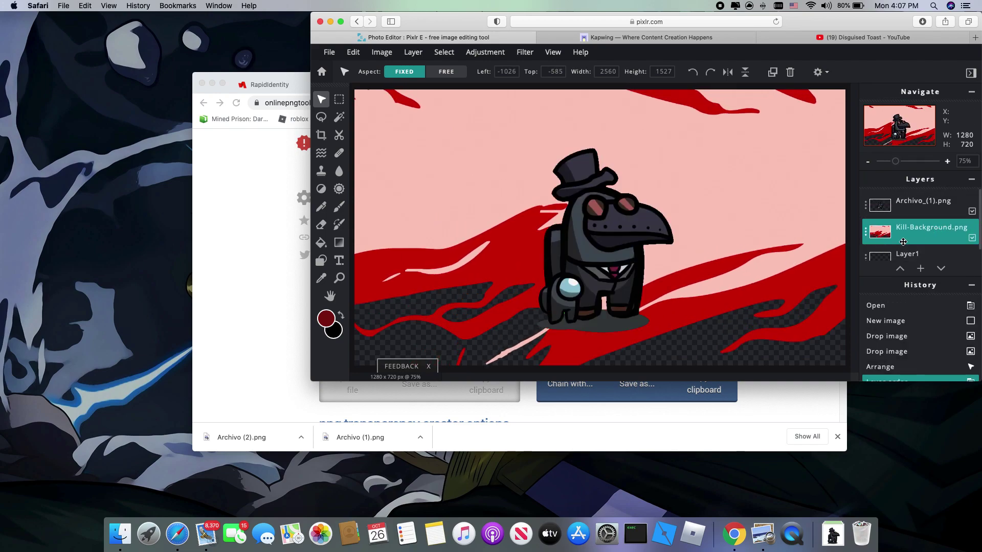
# Step: Bring cafeteria_2.png from Finder into the current Pixlr image as a new layer
pyautogui.click(119, 534)
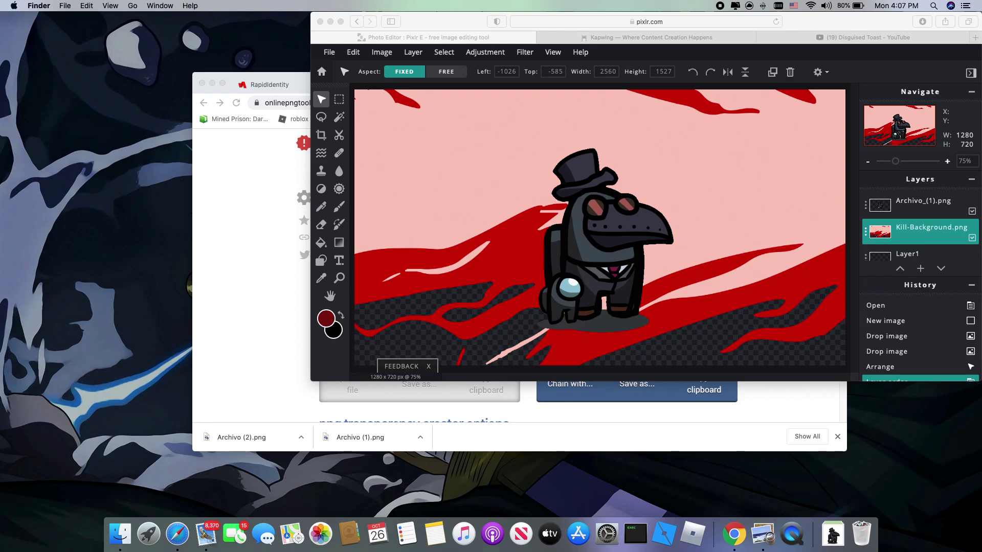
pyautogui.moveTo(1, 292); pyautogui.dragTo(333, 281)
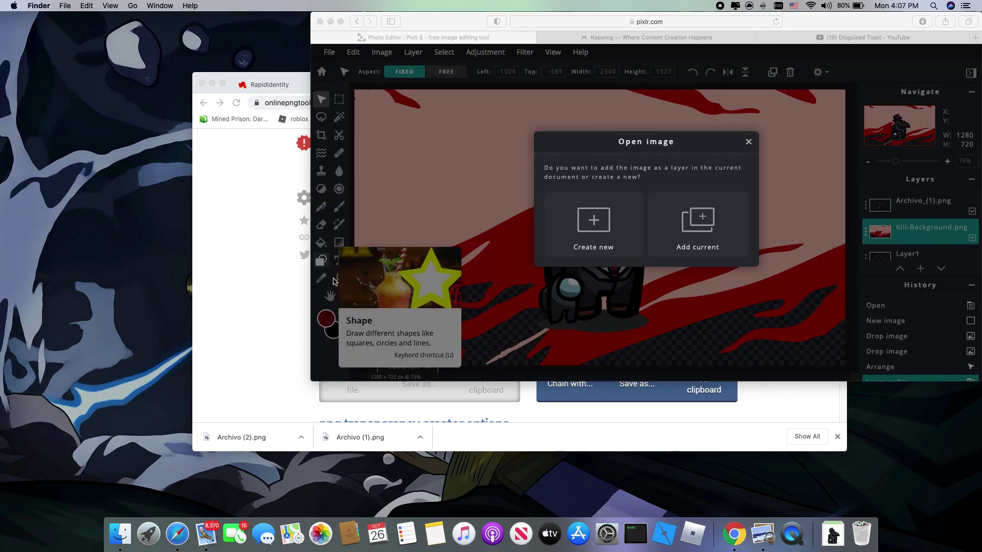
pyautogui.click(710, 192)
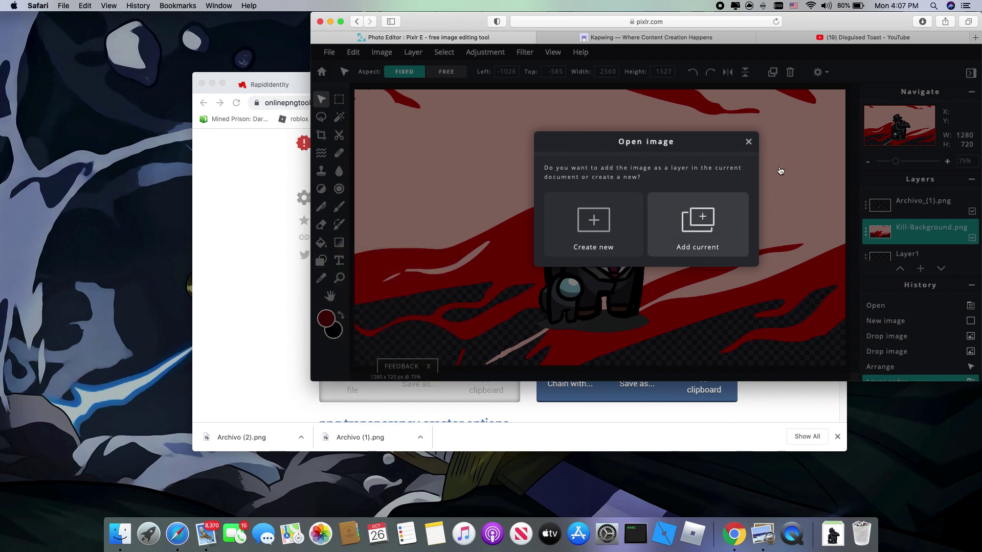
# Step: Switch to YouTube and search for "how to make an among us thumbnail"
pyautogui.click(818, 36)
pyautogui.click(528, 58)
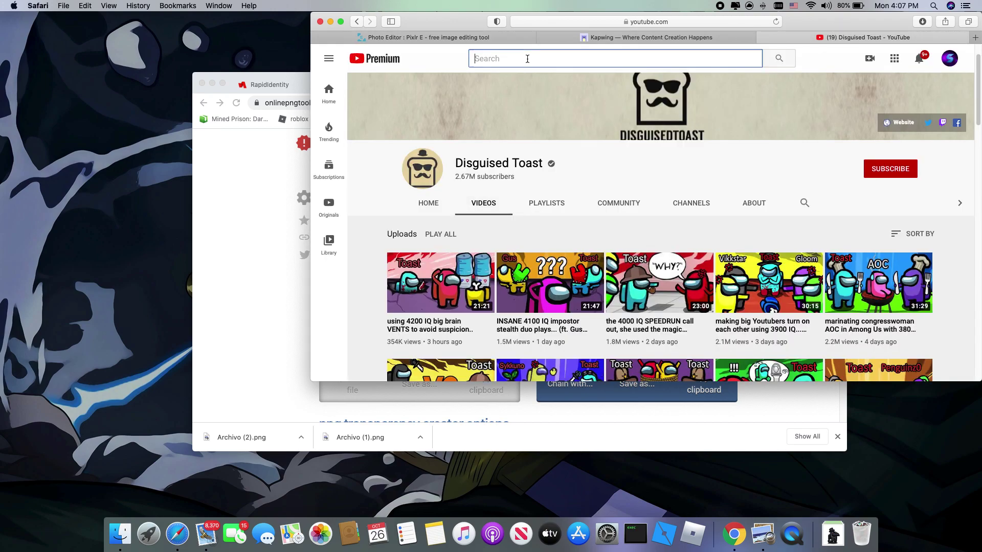
pyautogui.write('how to make ')
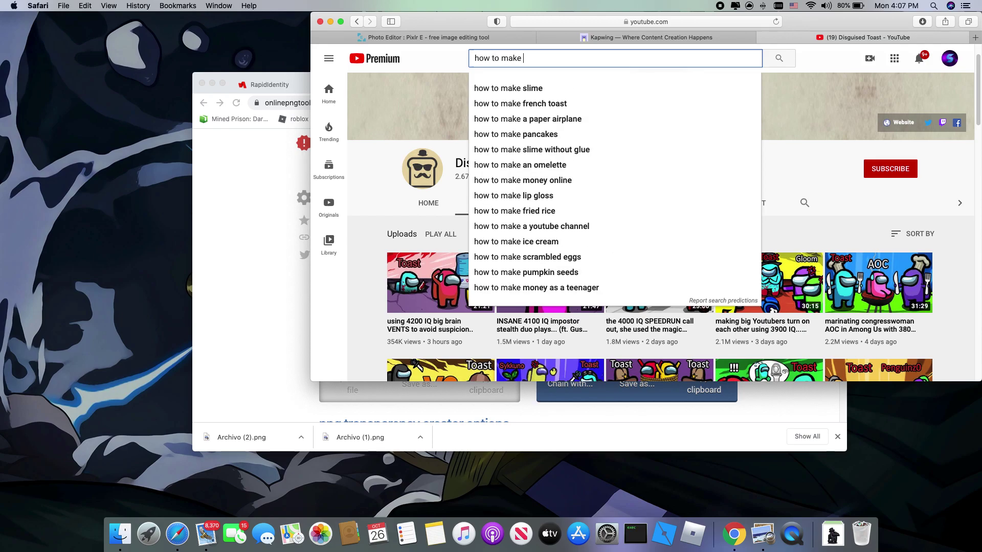
pyautogui.write('an among us thumbnail')
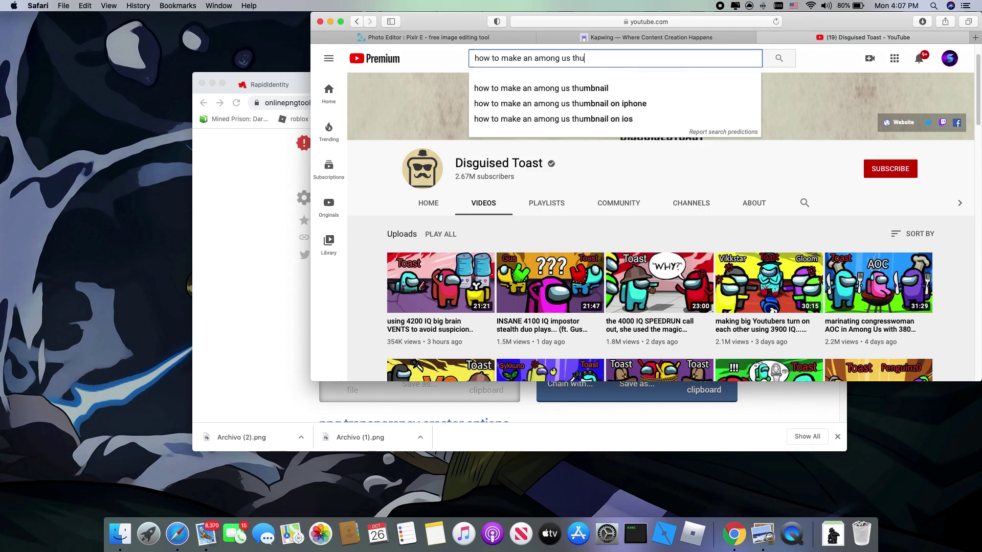
pyautogui.press('Return')
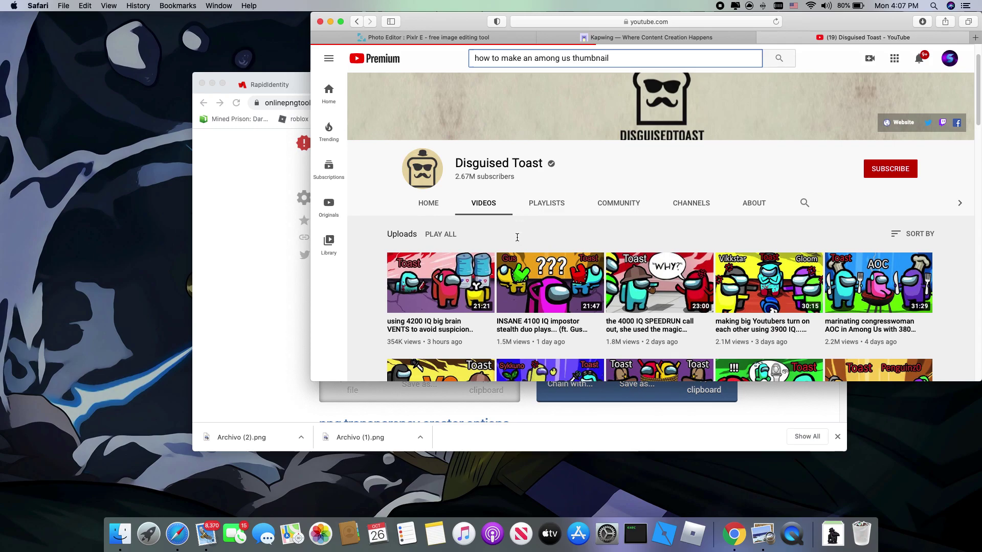
# Step: Look through the search results, open "How to Make an Among Us Thumbnail (with Free Template)" and pause the video
pyautogui.scroll(-3, 514, 255)
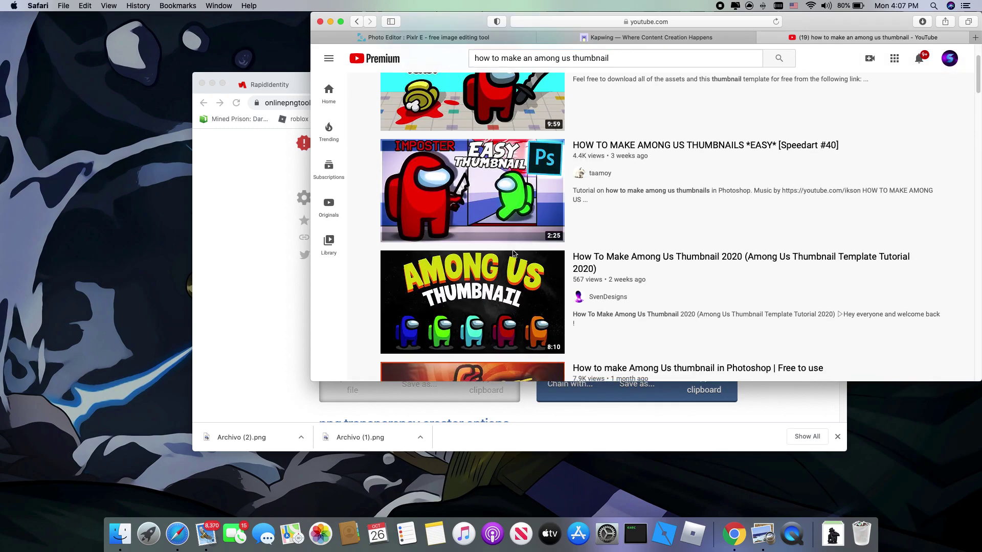
pyautogui.scroll(3, 513, 254)
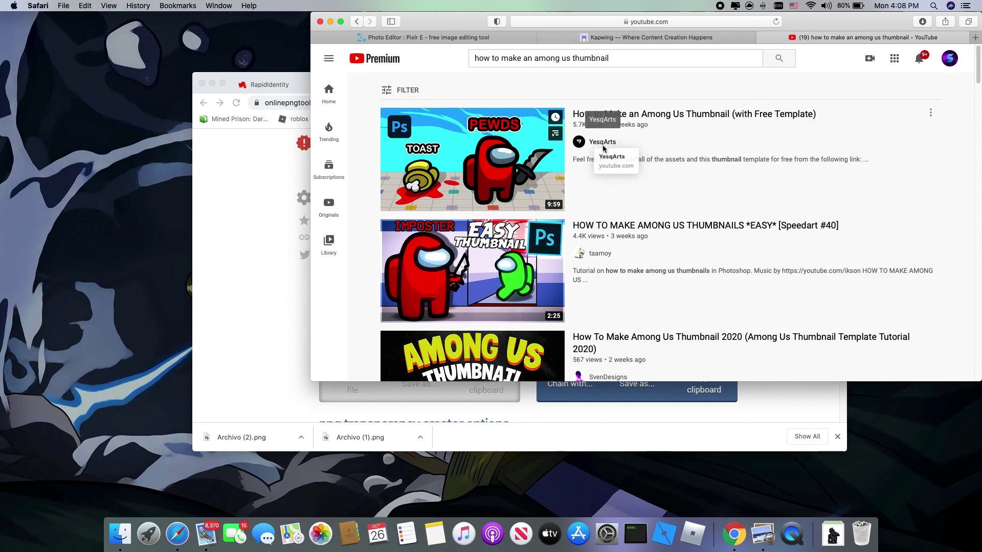
pyautogui.click(546, 156)
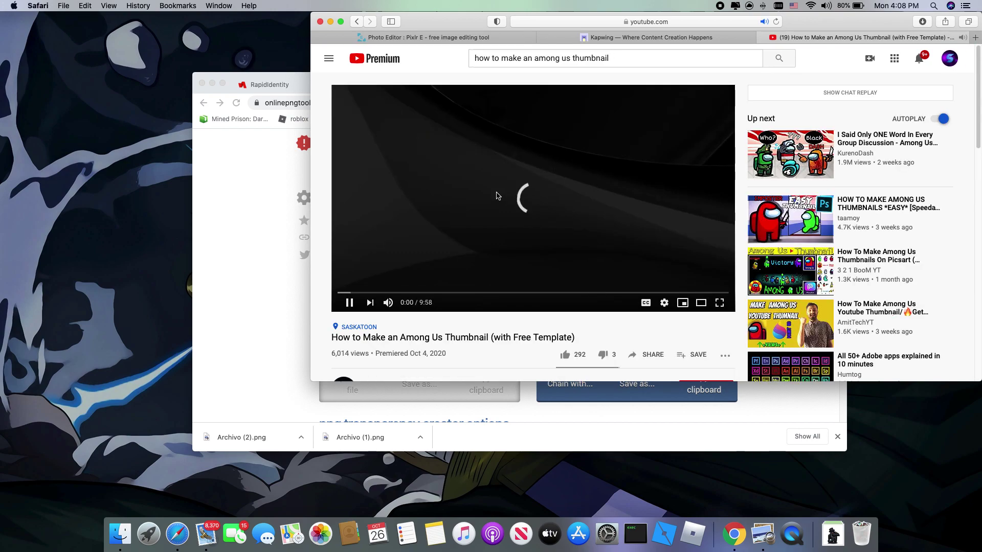
pyautogui.click(450, 226)
# Step: Examine the video's description and comments for the free template and asset download link
pyautogui.scroll(-3, 449, 228)
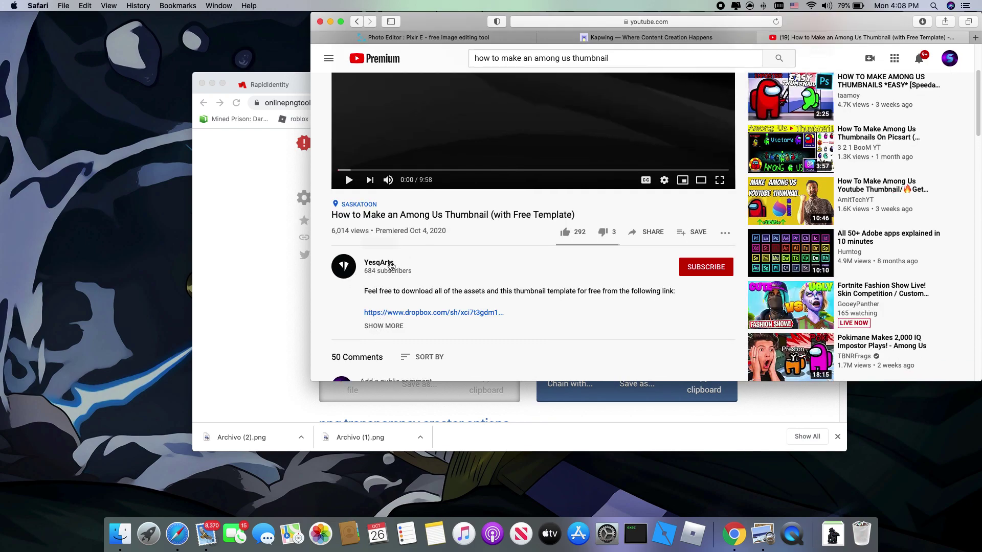
pyautogui.scroll(3, 398, 245)
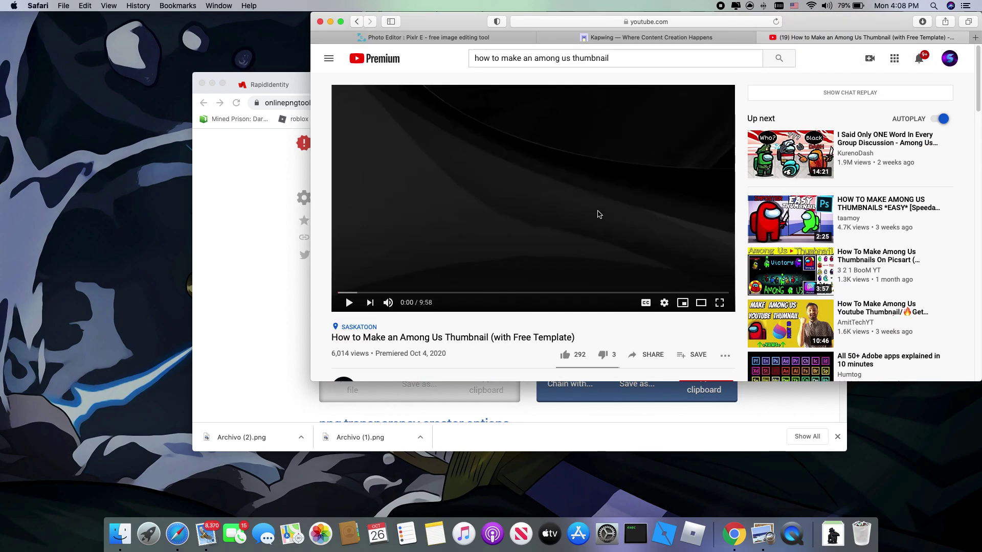
pyautogui.scroll(-1, 599, 220)
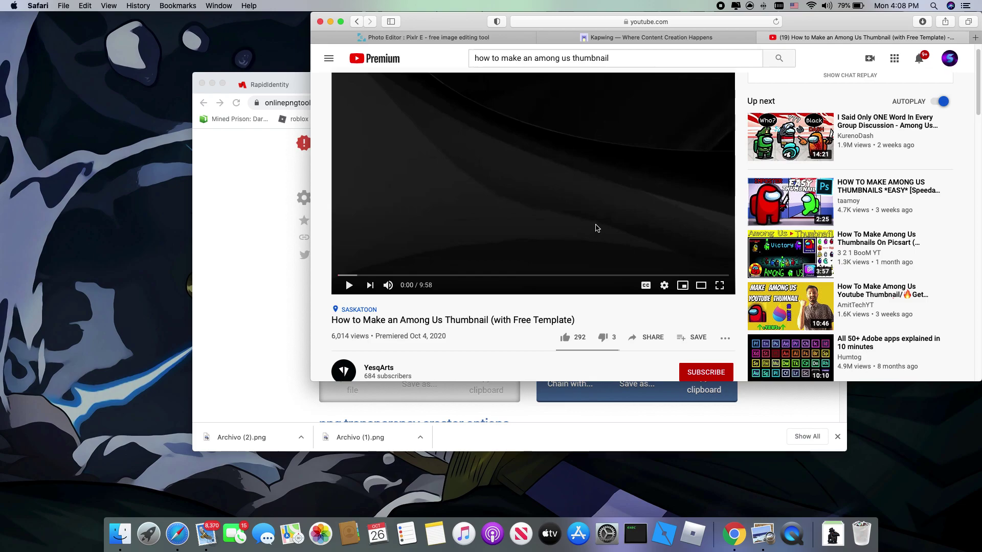
pyautogui.scroll(-6, 605, 165)
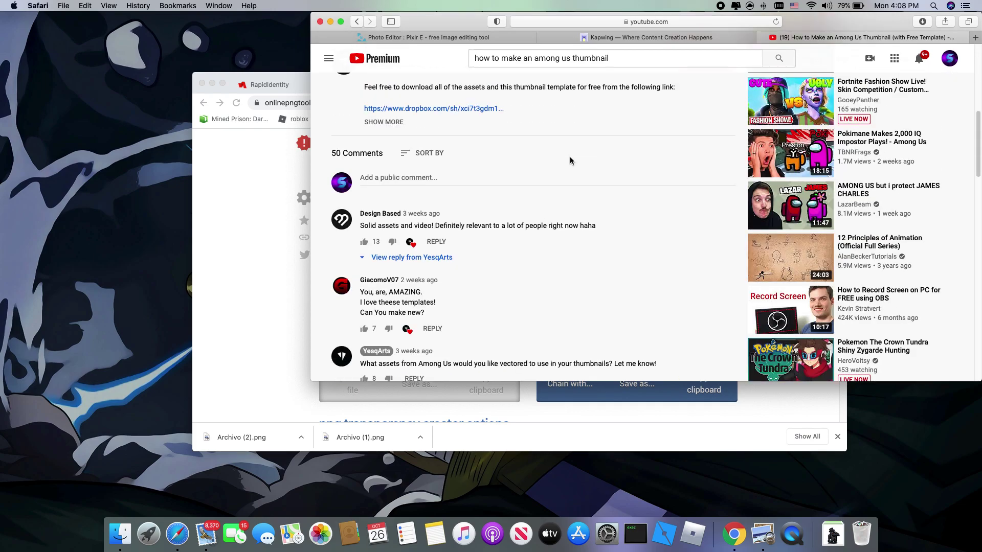
pyautogui.scroll(2, 588, 162)
pyautogui.scroll(1, 556, 159)
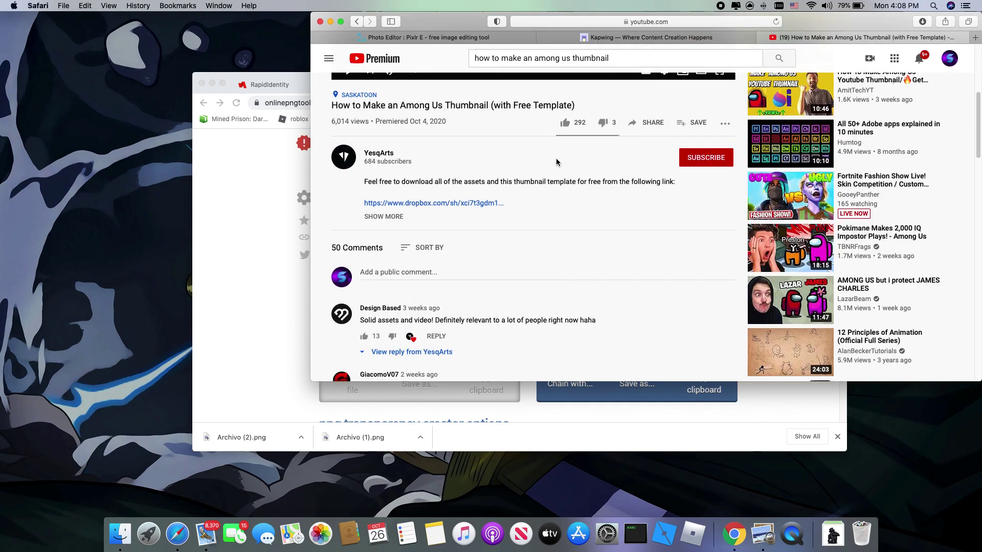
# Step: Go back to the search results, copy the first video's thumbnail image and return to Pixlr
pyautogui.click(361, 27)
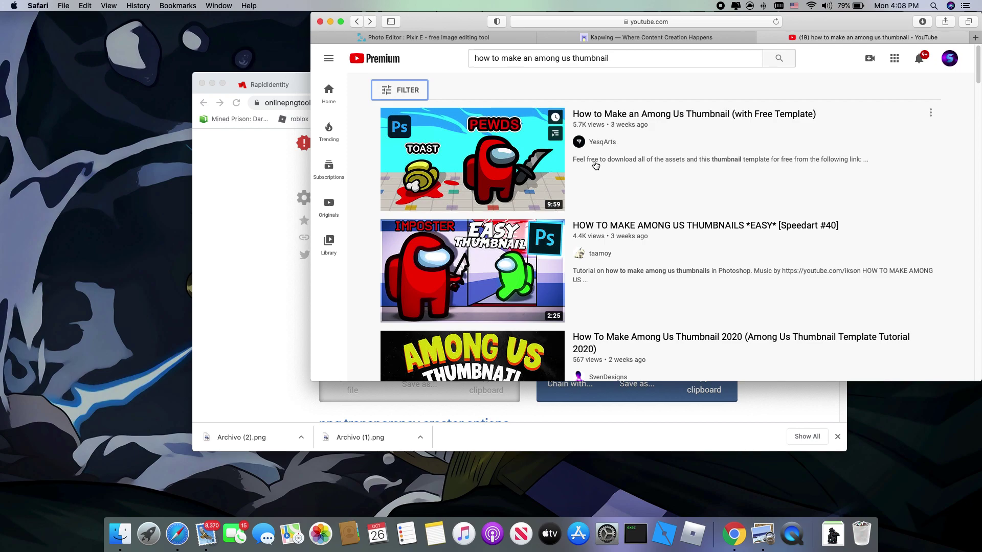
pyautogui.rightClick(504, 183)
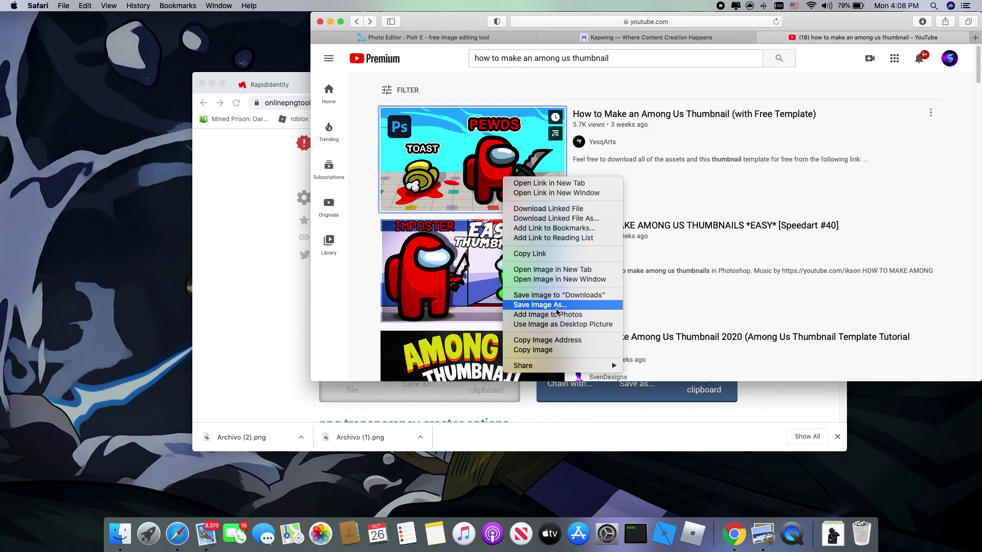
pyautogui.click(542, 350)
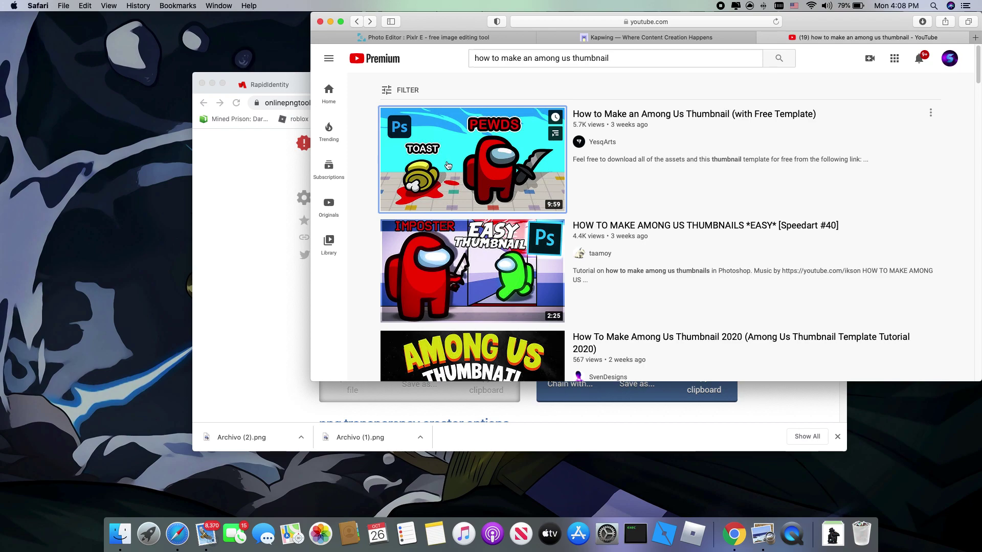
pyautogui.click(423, 37)
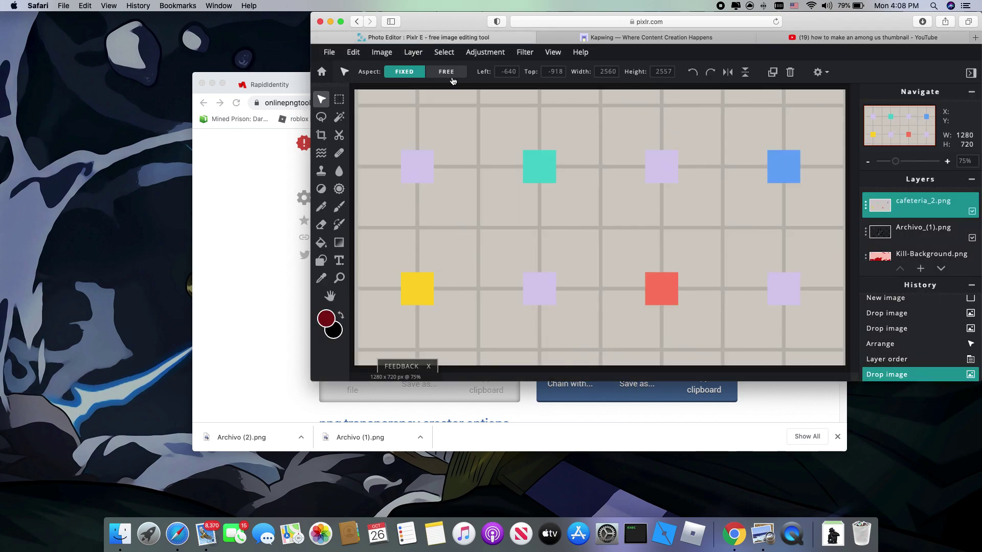
pyautogui.click(379, 53)
pyautogui.click(353, 51)
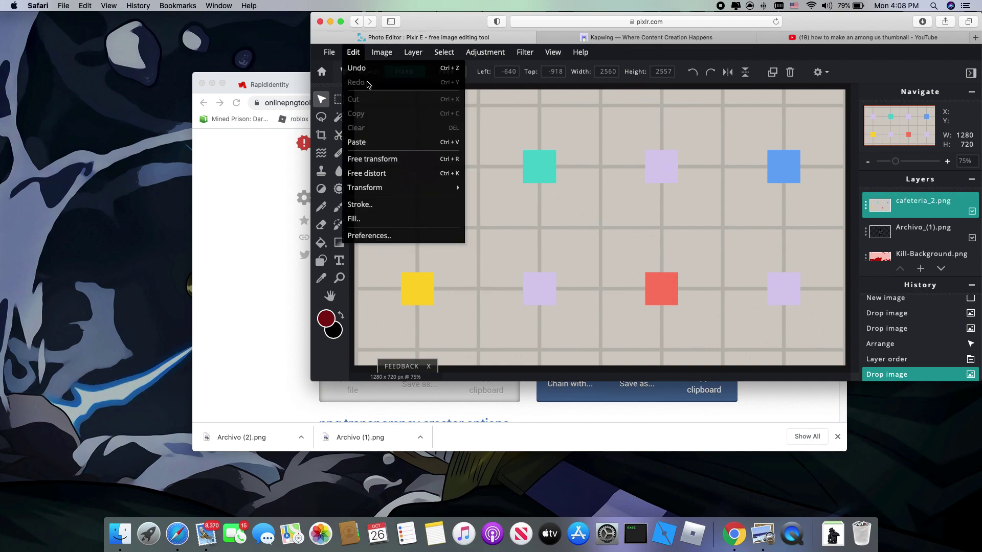
pyautogui.click(383, 173)
pyautogui.moveTo(491, 243); pyautogui.dragTo(532, 231)
pyautogui.press('super+z')
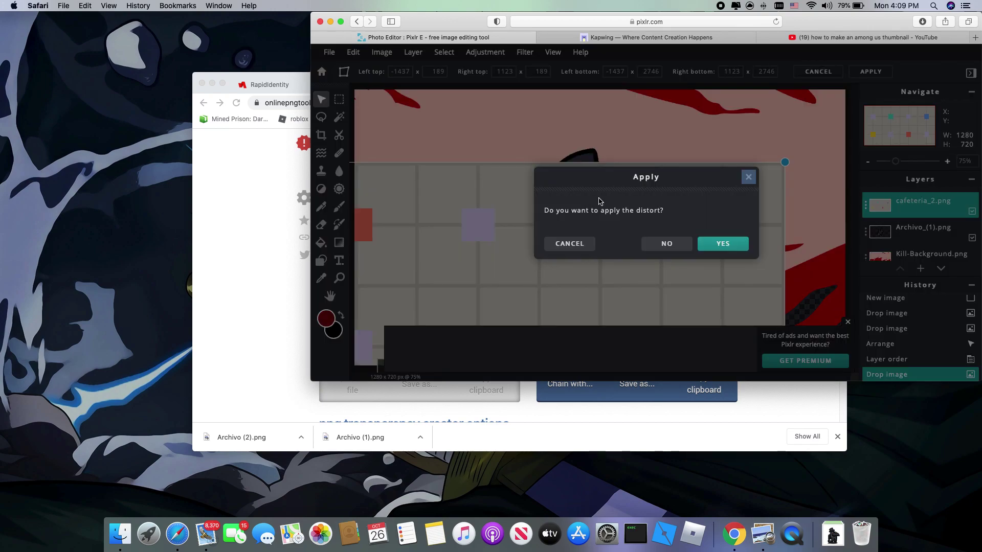
pyautogui.click(667, 244)
# Step: Reposition the cafeteria_2.png floor layer to about left -1709, top 153, and scale it to about 2553 × 2550
pyautogui.moveTo(619, 180); pyautogui.dragTo(519, 272)
pyautogui.moveTo(675, 153); pyautogui.dragTo(644, 190)
pyautogui.moveTo(714, 147); pyautogui.dragTo(661, 181)
pyautogui.moveTo(797, 118); pyautogui.dragTo(665, 175)
pyautogui.moveTo(767, 132); pyautogui.dragTo(735, 167)
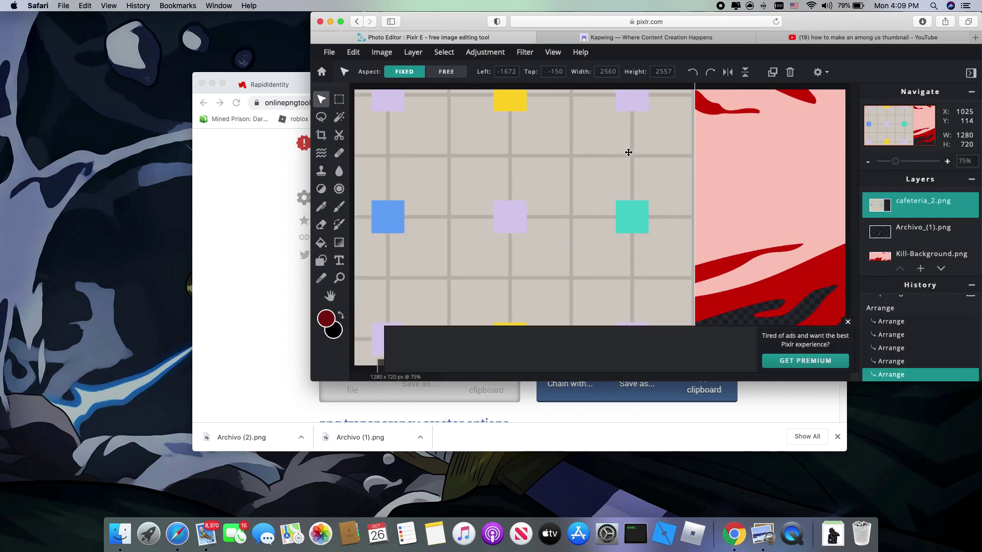
pyautogui.moveTo(662, 104); pyautogui.dragTo(650, 218)
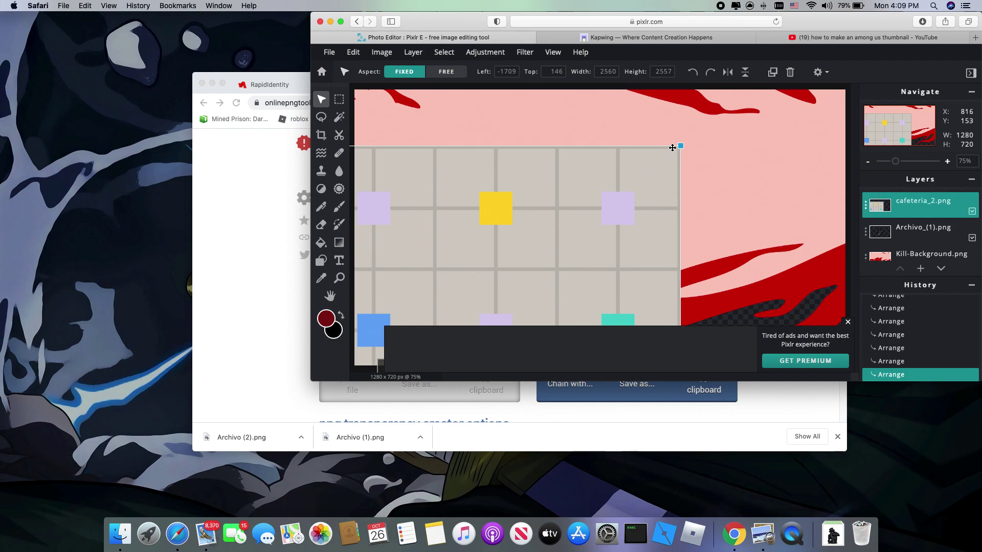
pyautogui.moveTo(683, 145)
pyautogui.mouseDown()
pyautogui.moveTo(726, 95)
pyautogui.moveTo(680, 184)
pyautogui.moveTo(678, 148)
pyautogui.mouseUp()
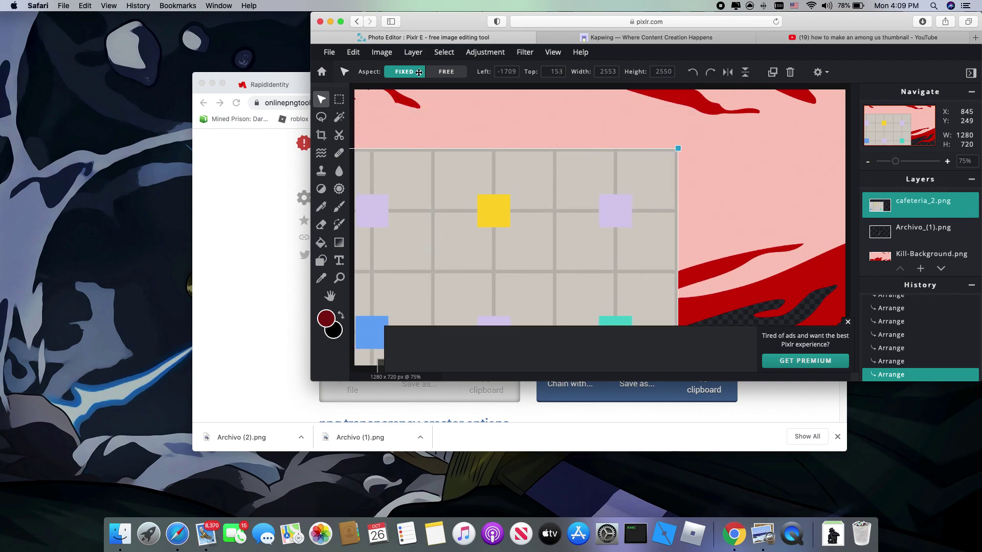
# Step: Free distort the cafeteria_2.png layer by stretching its top-right corner outward, and shift it until that corner is at about 2834 × 243
pyautogui.click(358, 56)
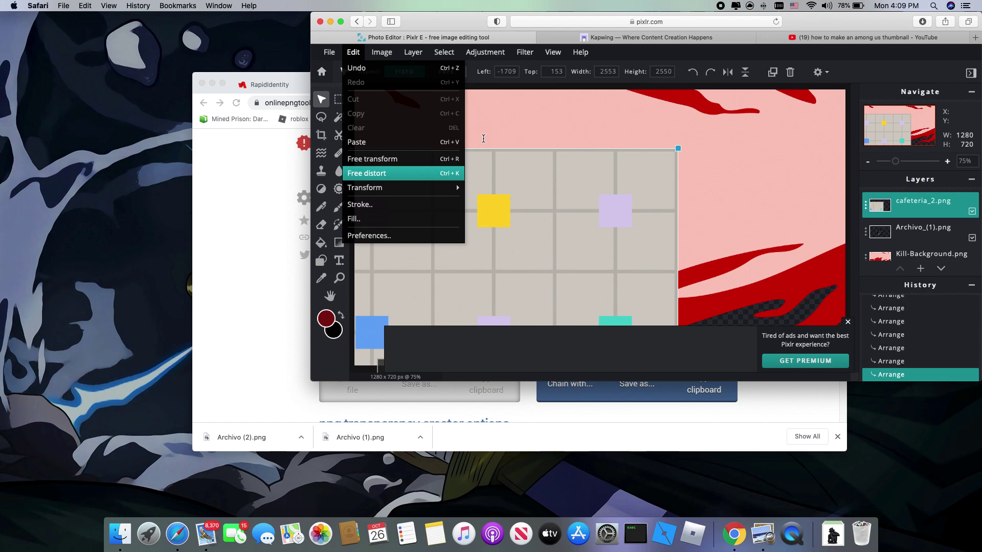
pyautogui.scroll(-1, 483, 138)
pyautogui.moveTo(670, 160); pyautogui.dragTo(845, 226)
pyautogui.moveTo(533, 246); pyautogui.dragTo(625, 225)
pyautogui.moveTo(495, 204); pyautogui.dragTo(620, 195)
pyautogui.doubleClick(513, 183)
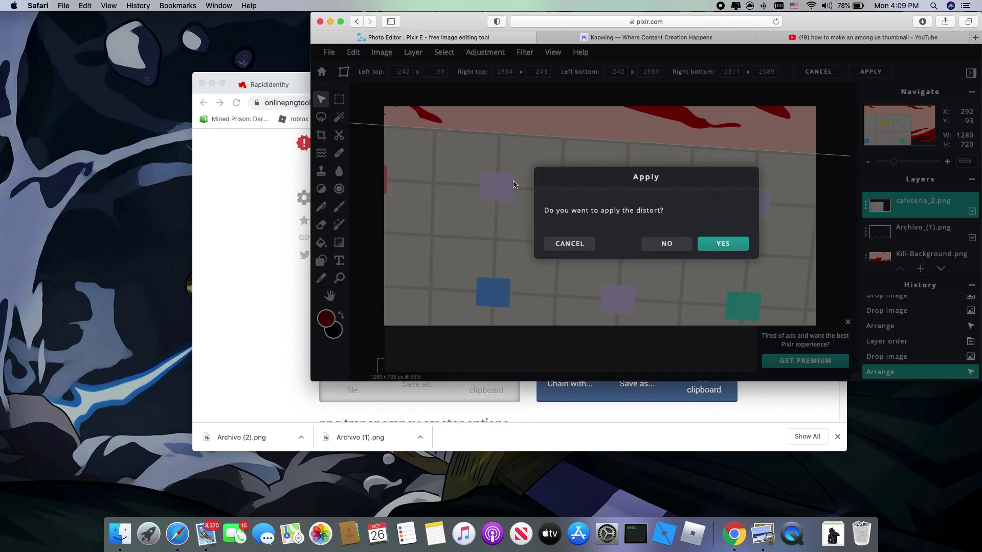
pyautogui.click(569, 243)
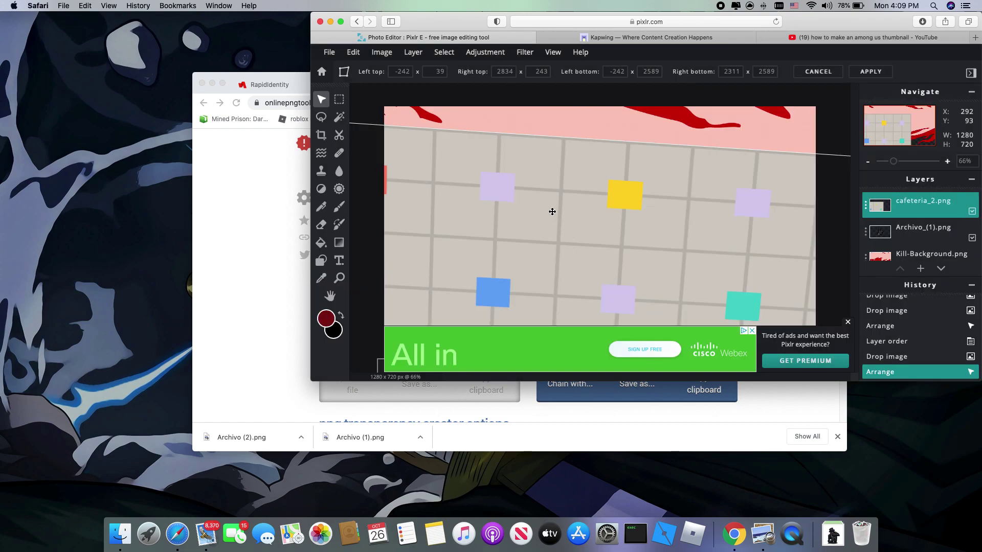
# Step: Reshape the cafeteria_2.png floor by pulling its top-left corner, and shift the layer until that corner is at about -602 × 275
pyautogui.moveTo(537, 196); pyautogui.dragTo(581, 202)
pyautogui.moveTo(424, 132); pyautogui.dragTo(457, 357)
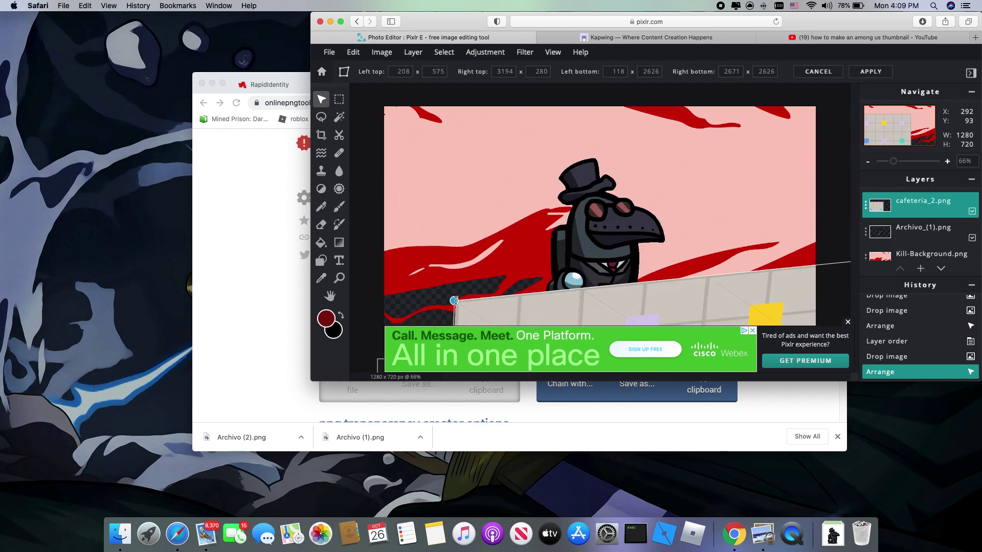
pyautogui.moveTo(460, 320); pyautogui.dragTo(379, 22)
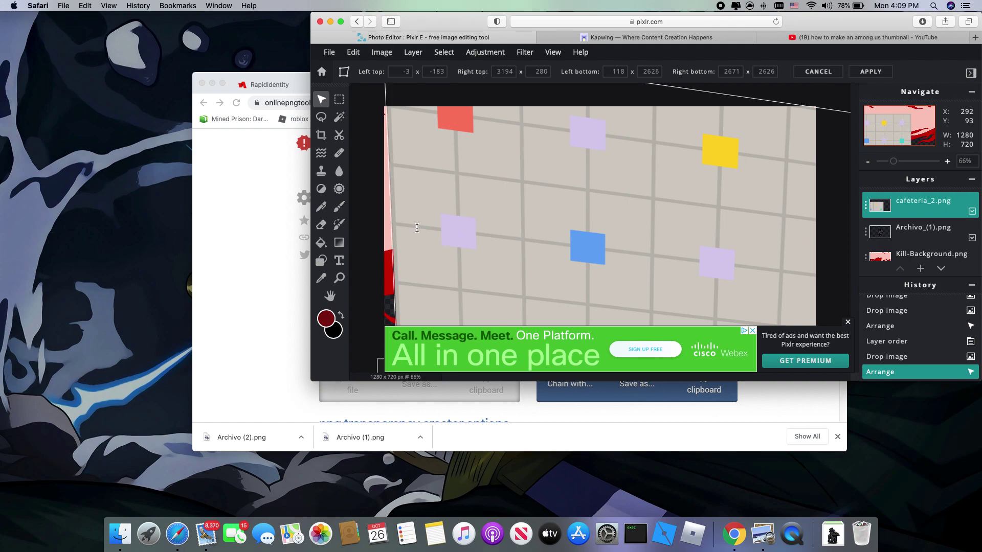
pyautogui.moveTo(418, 165); pyautogui.dragTo(444, 222)
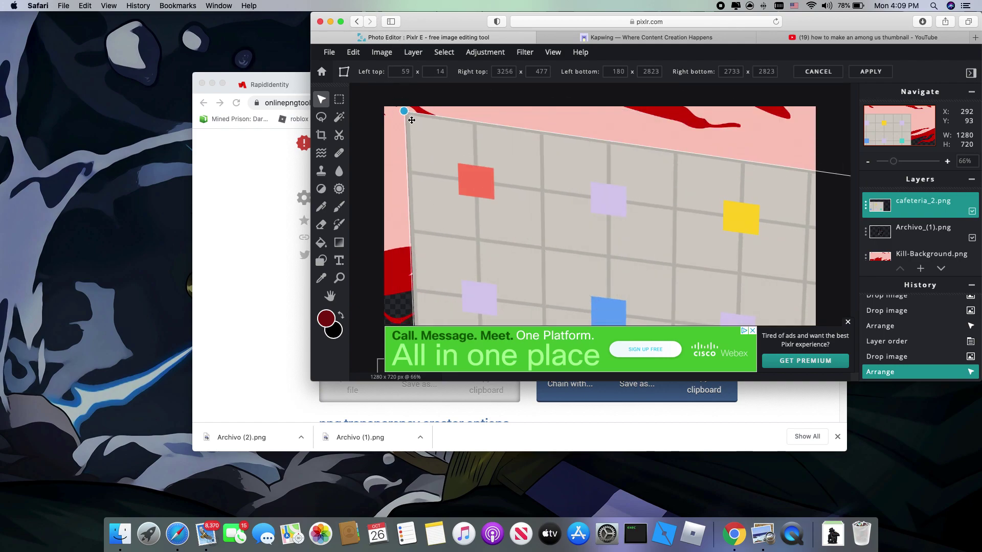
pyautogui.moveTo(404, 112); pyautogui.dragTo(391, 176)
pyautogui.moveTo(381, 156); pyautogui.dragTo(379, 156)
pyautogui.moveTo(633, 165); pyautogui.dragTo(434, 207)
pyautogui.moveTo(657, 181); pyautogui.dragTo(439, 220)
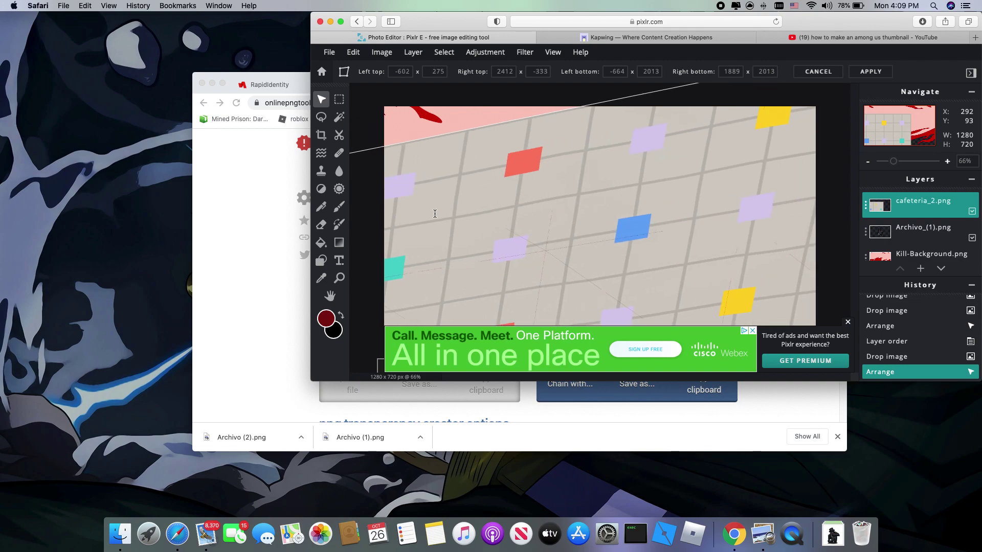
# Step: Shift the floor down, pull its top-right corner to about 1377 × 558, and apply the distort
pyautogui.moveTo(742, 163); pyautogui.dragTo(444, 197)
pyautogui.moveTo(558, 152); pyautogui.dragTo(546, 196)
pyautogui.moveTo(669, 108); pyautogui.dragTo(639, 242)
pyautogui.moveTo(629, 277); pyautogui.dragTo(835, 286)
pyautogui.moveTo(845, 252); pyautogui.dragTo(848, 295)
pyautogui.click(820, 309)
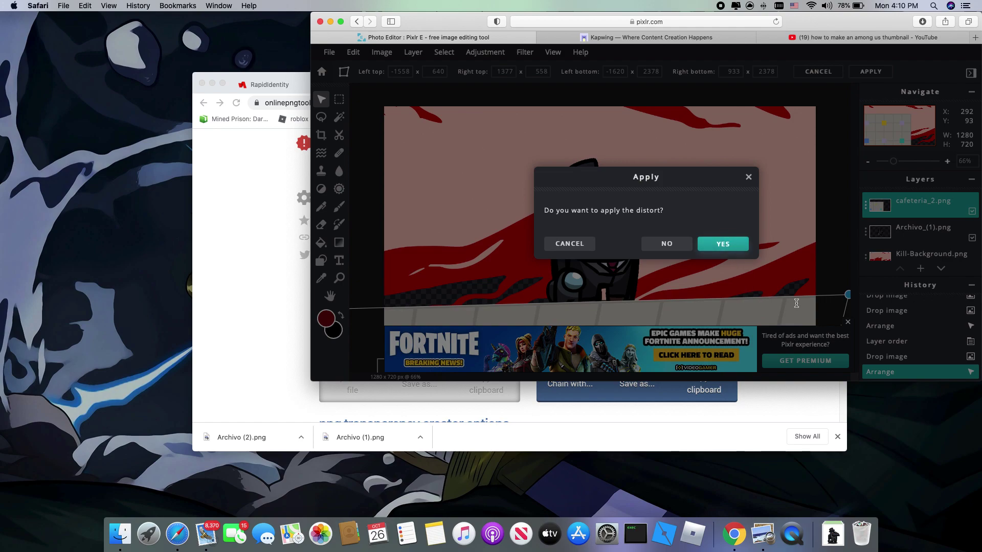
pyautogui.click(733, 244)
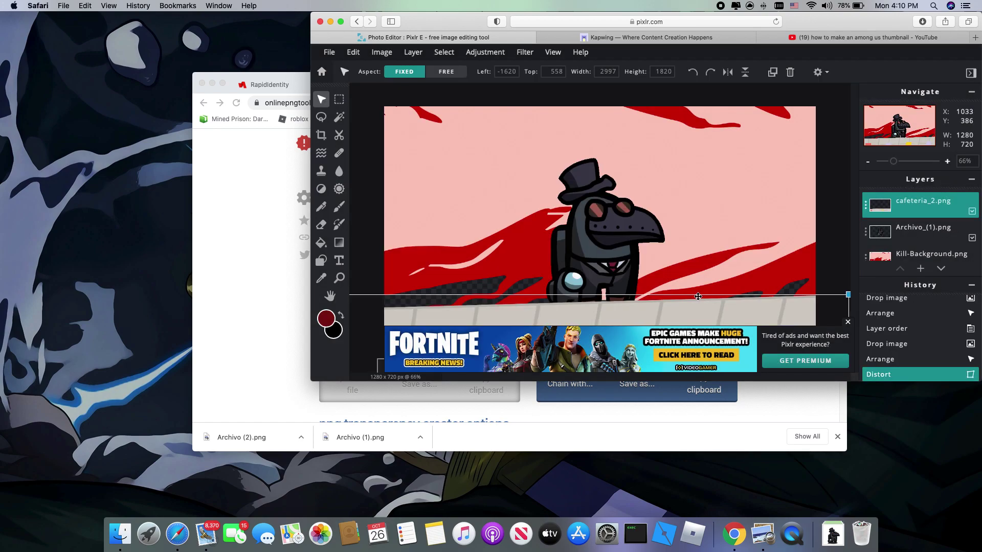
# Step: Move the distorted floor to about left -1512, top 397, and place its layer below Kill-Background.png
pyautogui.moveTo(698, 306); pyautogui.dragTo(735, 253)
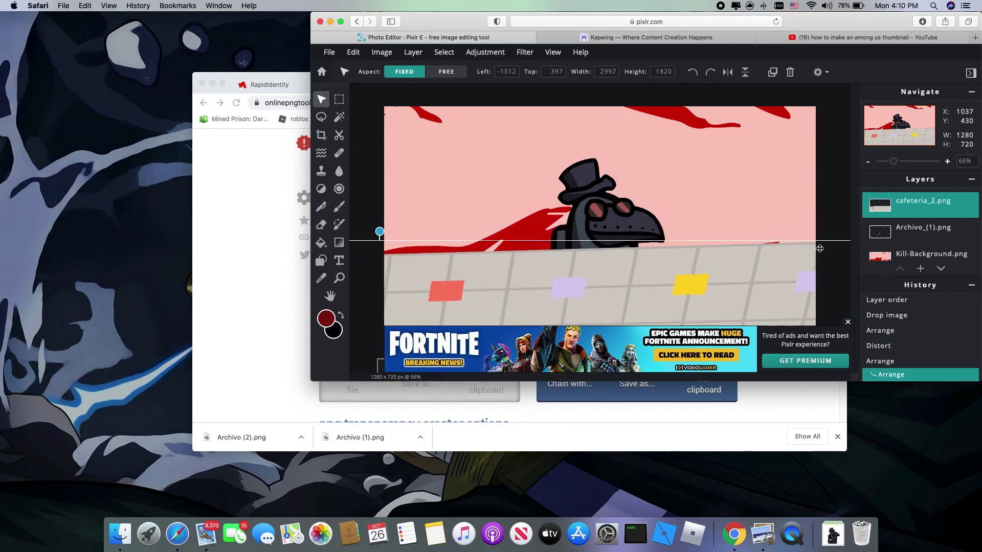
pyautogui.moveTo(902, 210); pyautogui.dragTo(922, 250)
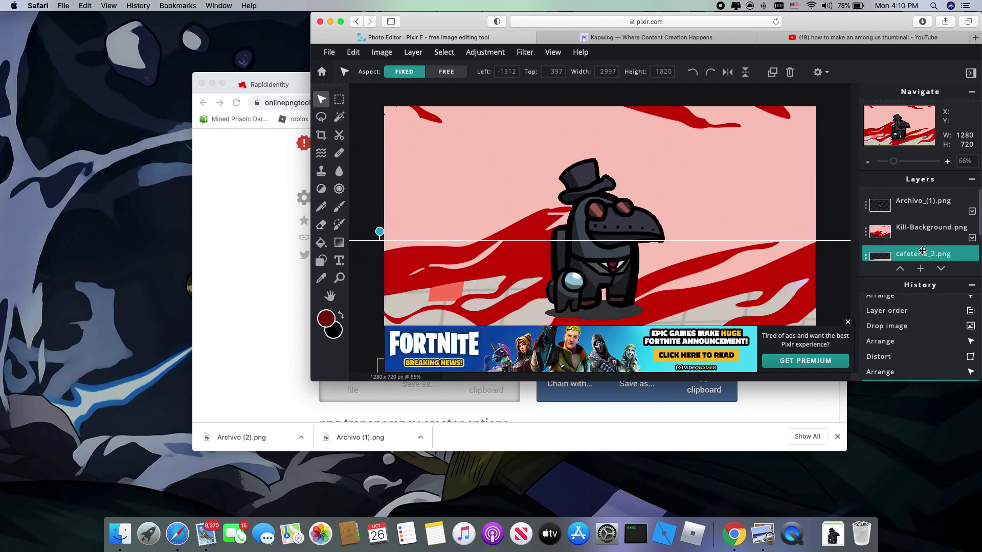
# Step: Scale the Kill-Background.png layer to about 2493 × 1487 and move it to about left -1280, top 23
pyautogui.click(922, 244)
pyautogui.moveTo(744, 228); pyautogui.dragTo(586, 278)
pyautogui.moveTo(667, 229); pyautogui.dragTo(738, 297)
pyautogui.moveTo(798, 151); pyautogui.dragTo(811, 180)
pyautogui.moveTo(789, 105); pyautogui.dragTo(792, 135)
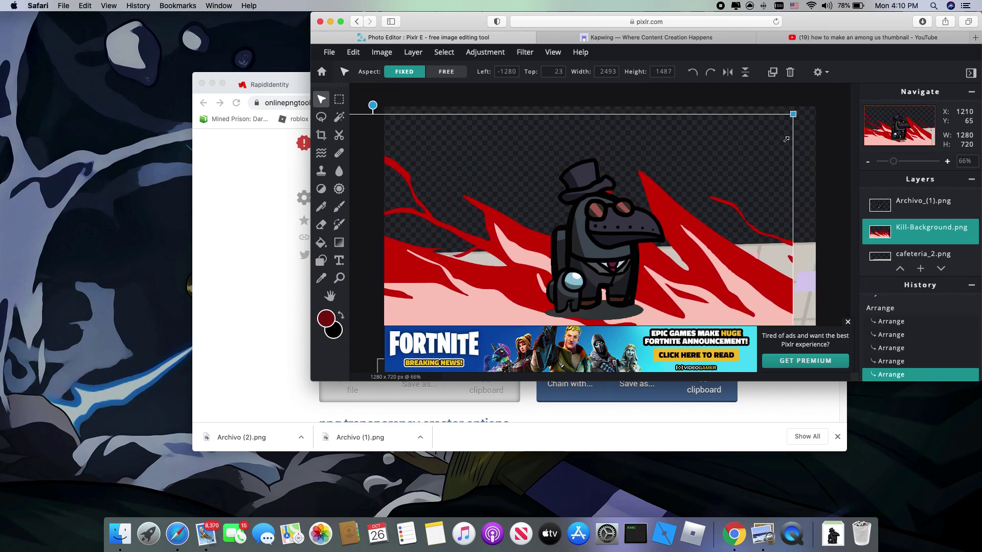
# Step: Resize Kill-Background.png to about 2435 × 1452 at left -979, top -507, and place it below the cafeteria_2.png layer
pyautogui.moveTo(730, 235); pyautogui.dragTo(803, 92)
pyautogui.moveTo(703, 178); pyautogui.dragTo(453, 186)
pyautogui.moveTo(501, 206); pyautogui.dragTo(502, 293)
pyautogui.moveTo(617, 160); pyautogui.dragTo(596, 173)
pyautogui.moveTo(515, 208); pyautogui.dragTo(758, 127)
pyautogui.moveTo(784, 243); pyautogui.dragTo(838, 67)
pyautogui.moveTo(884, 234); pyautogui.dragTo(893, 260)
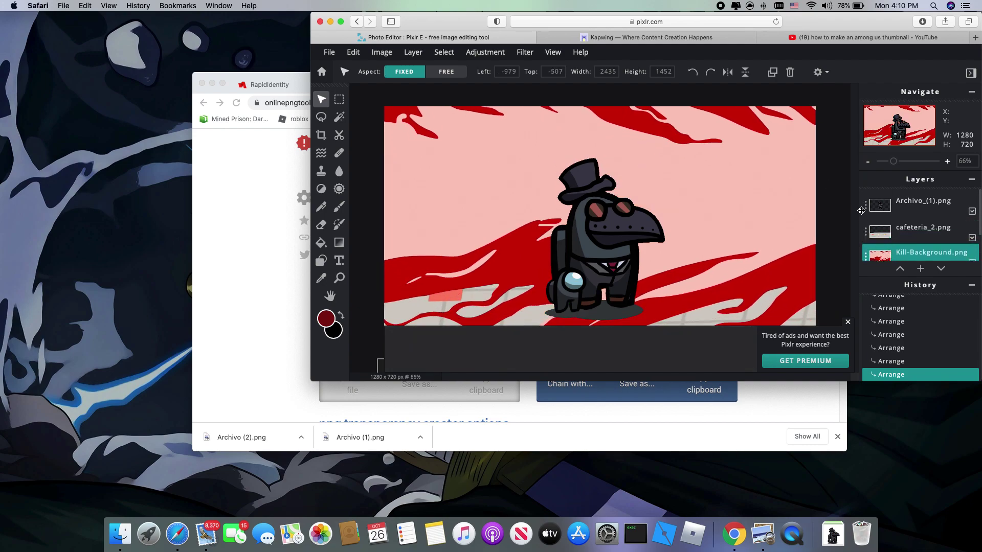
pyautogui.moveTo(884, 235); pyautogui.dragTo(881, 237)
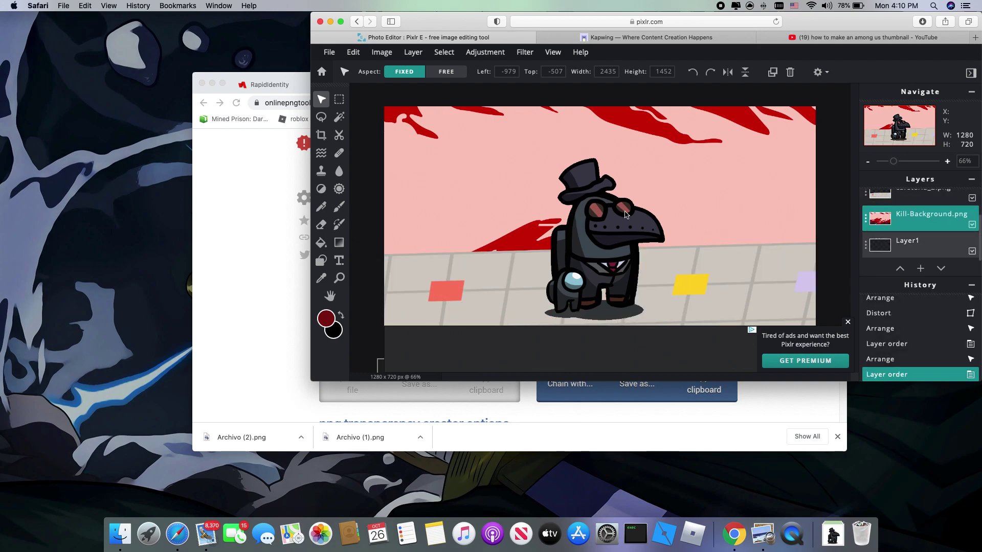
# Step: Scale the cafeteria_2.png floor to about 2644 × 1606 and position it at about left -1198, top 389
pyautogui.scroll(2, 887, 247)
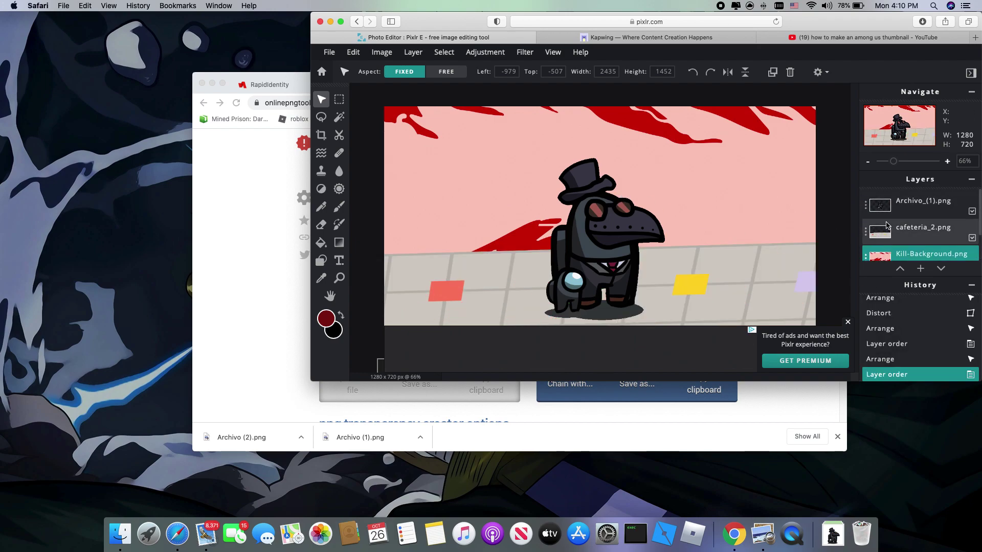
pyautogui.click(887, 222)
pyautogui.moveTo(712, 257); pyautogui.dragTo(520, 229)
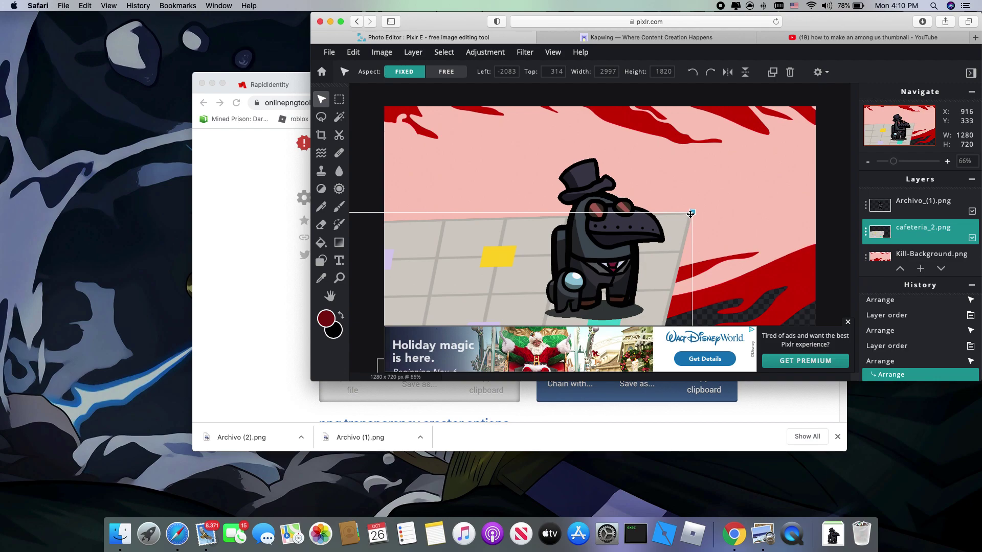
pyautogui.moveTo(691, 213); pyautogui.dragTo(823, 249)
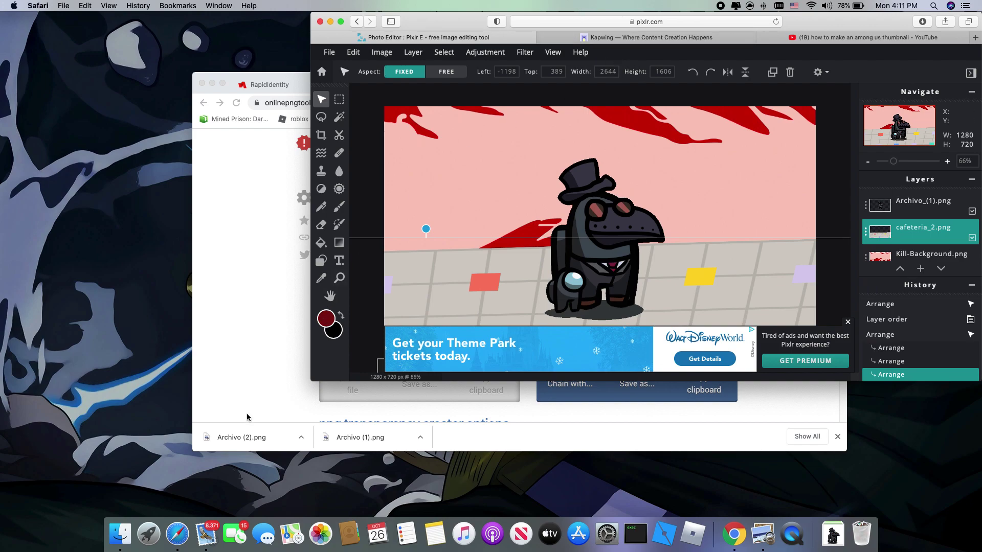
# Step: Bring Knife_1.png from Finder into the current Pixlr document as a new layer
pyautogui.click(121, 527)
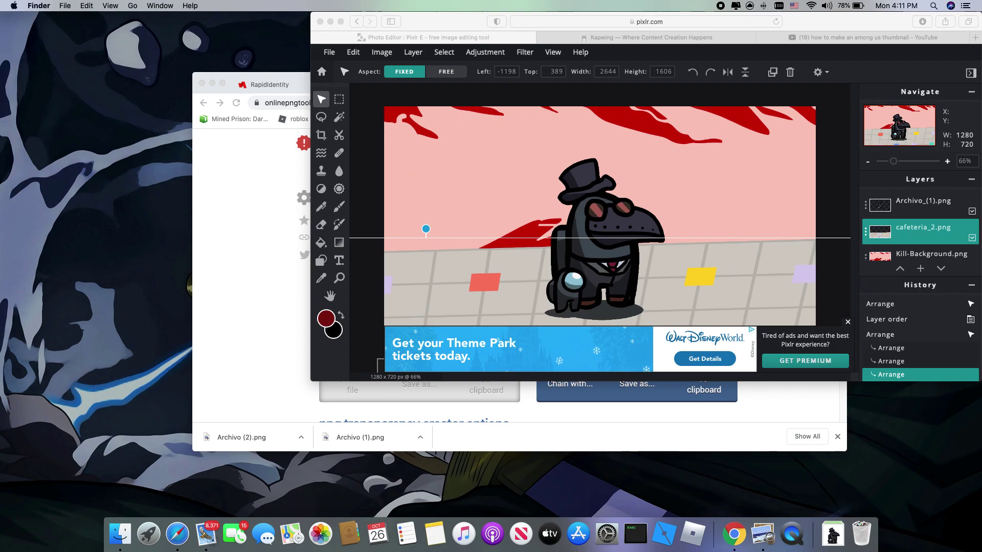
pyautogui.moveTo(123, 221); pyautogui.dragTo(590, 220)
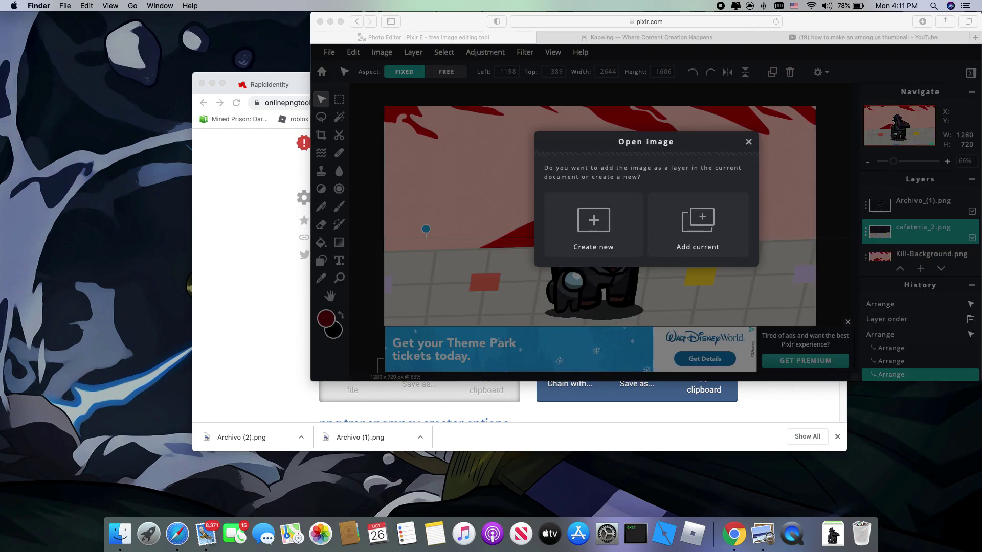
pyautogui.click(717, 236)
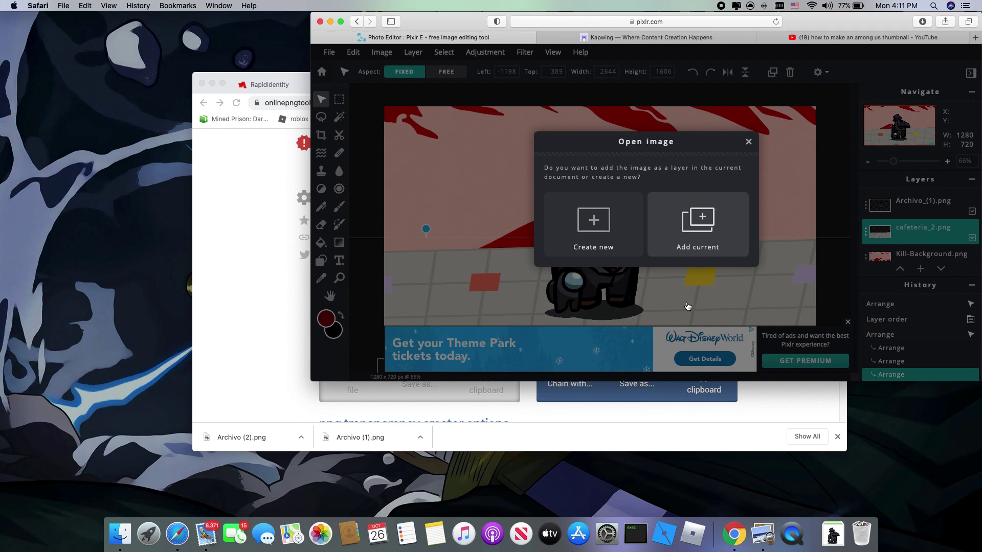
pyautogui.click(655, 239)
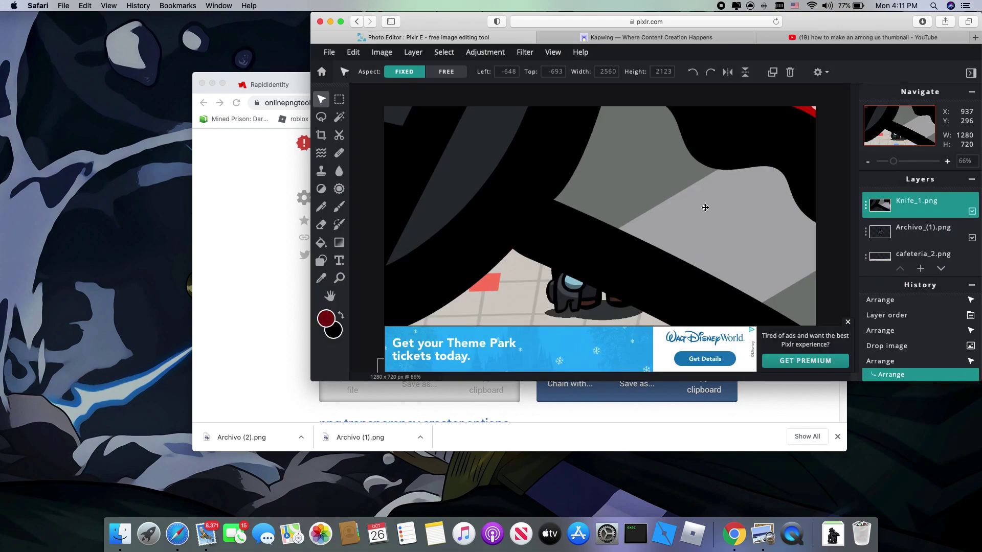
# Step: Move the oversized Knife_1.png layer up and left to about left -1573, top -1116
pyautogui.moveTo(698, 210); pyautogui.dragTo(529, 159)
pyautogui.moveTo(624, 210); pyautogui.dragTo(474, 118)
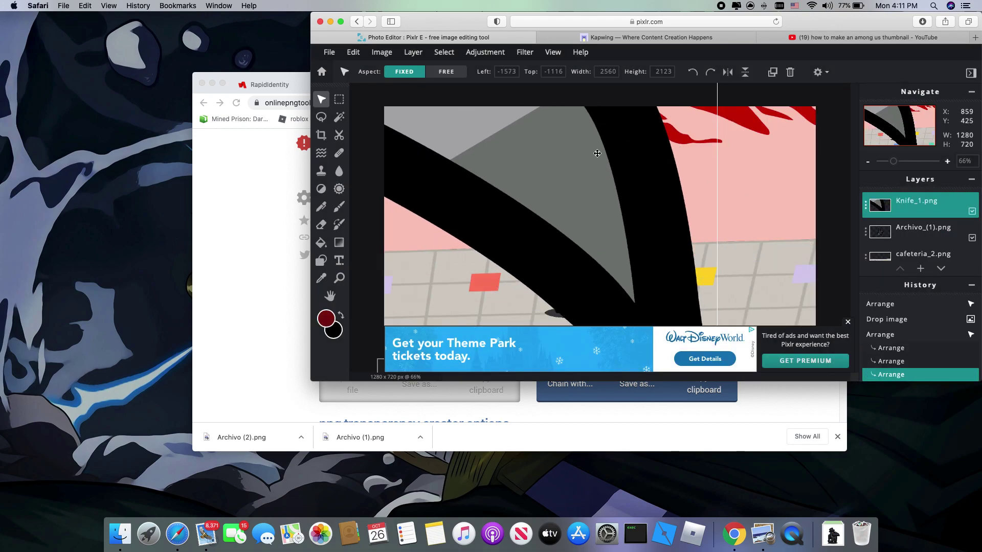